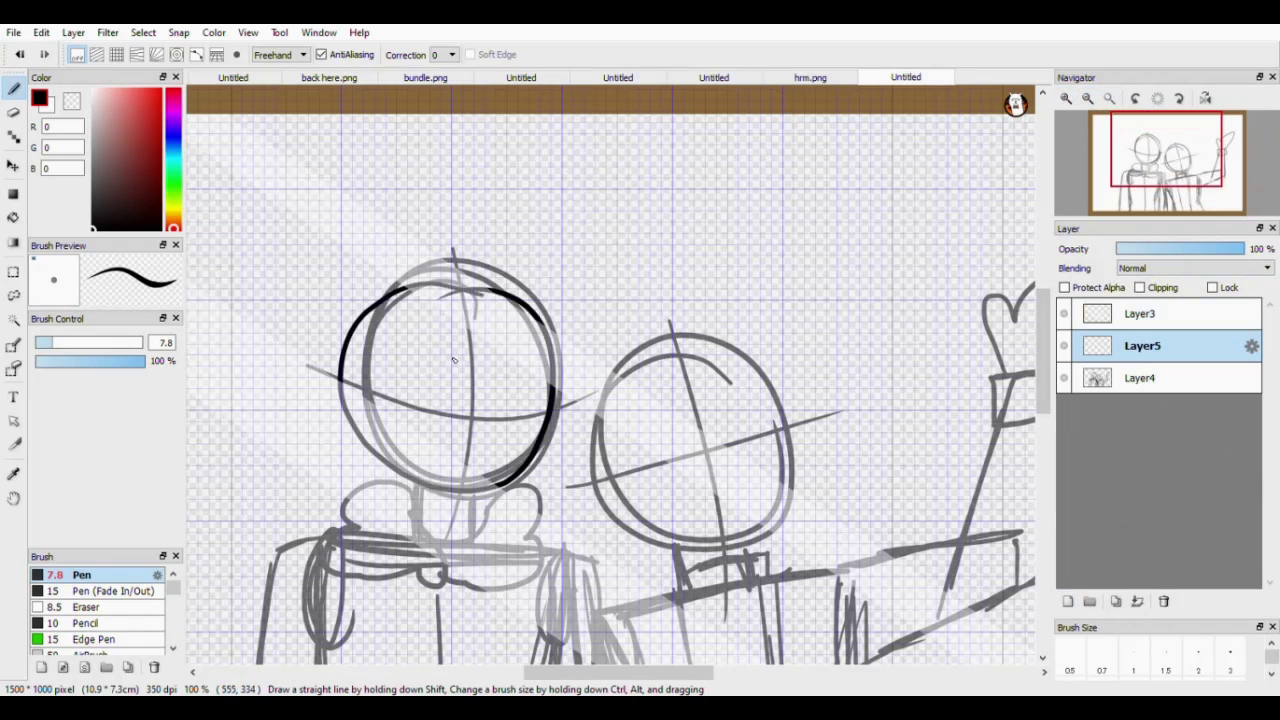
Redraw the left figure's head outline on Layer5 with the Analog brush at size 7.1 and hide Layer3.
key(ctrl+z)
scroll(100, 610, down, 5)
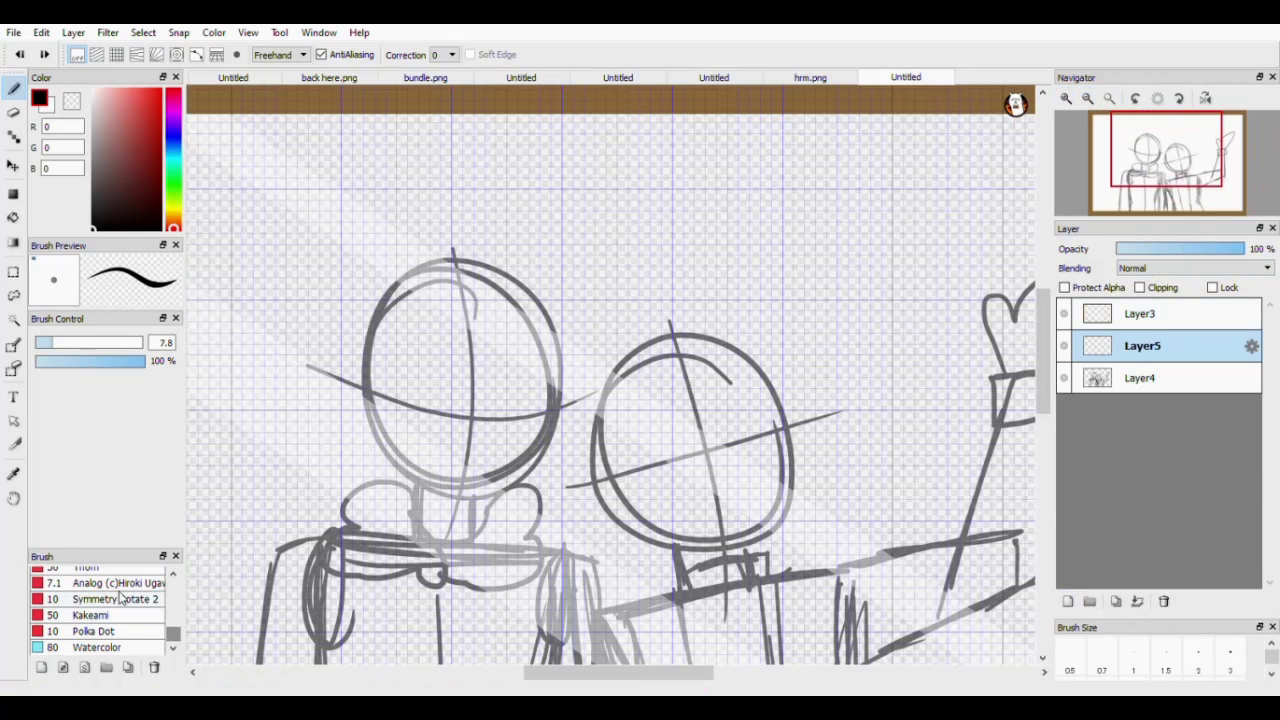
click(110, 583)
mouse_move(367, 364)
mouse_down()
mouse_move(440, 499)
mouse_move(532, 465)
mouse_move(546, 295)
mouse_move(373, 372)
mouse_move(373, 435)
mouse_move(438, 491)
mouse_move(492, 489)
mouse_move(533, 455)
mouse_move(554, 365)
mouse_move(516, 285)
mouse_move(436, 263)
mouse_move(391, 295)
mouse_move(370, 374)
mouse_up()
key(ctrl+z)
click(1064, 314)
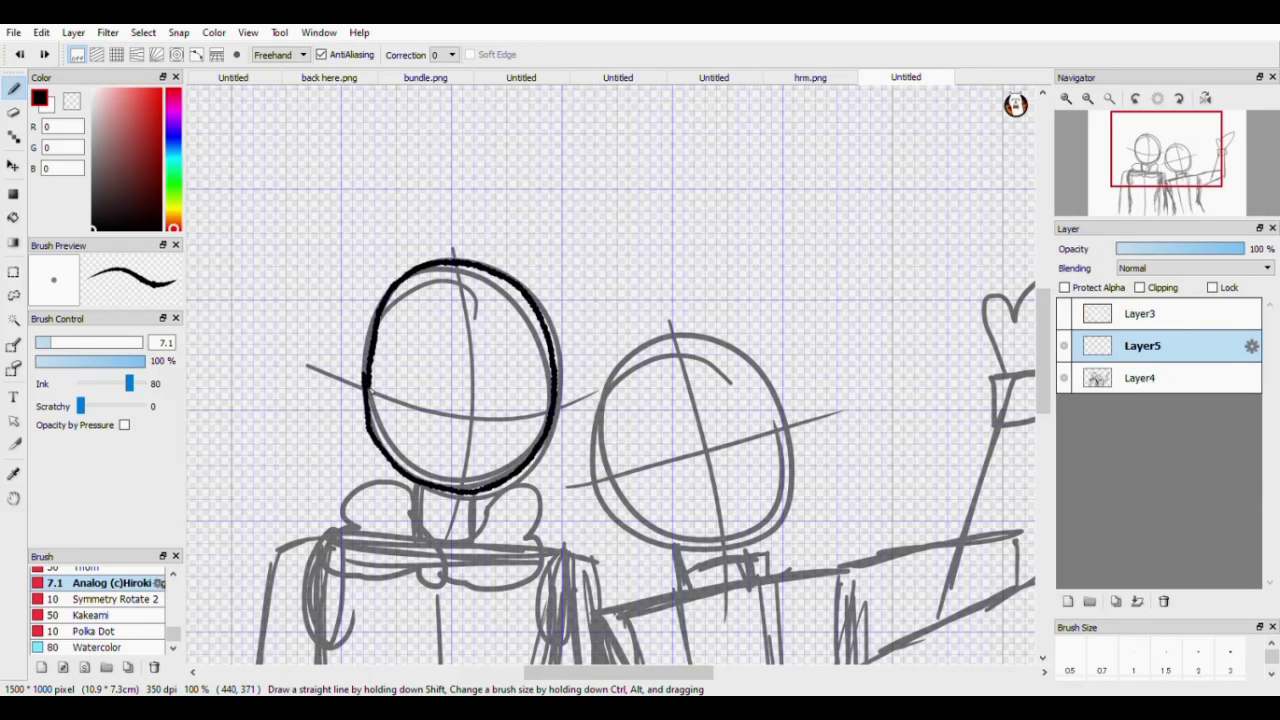
Move the head outline onto the right figure's head, then flip, rotate and fit it to the sketch.
key(v)
drag(423, 454, 657, 443)
key(ctrl+t)
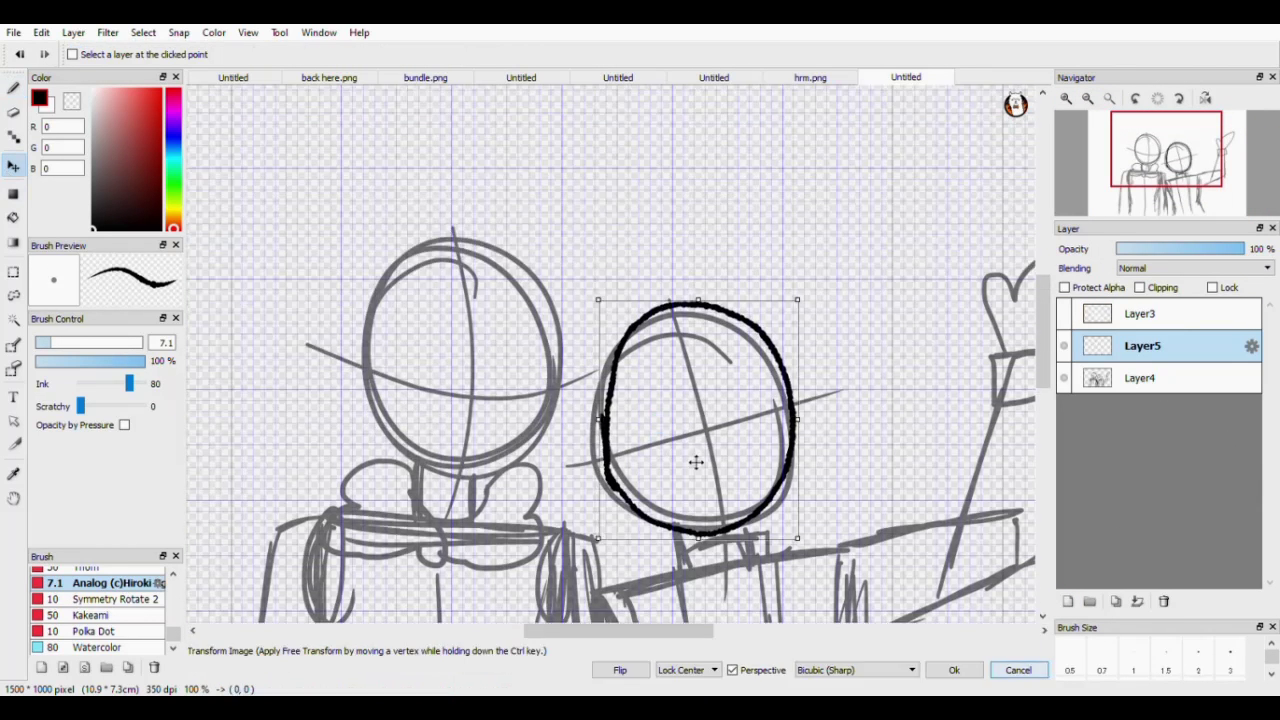
click(633, 675)
drag(830, 348, 616, 510)
drag(762, 281, 755, 297)
drag(725, 390, 722, 387)
click(954, 670)
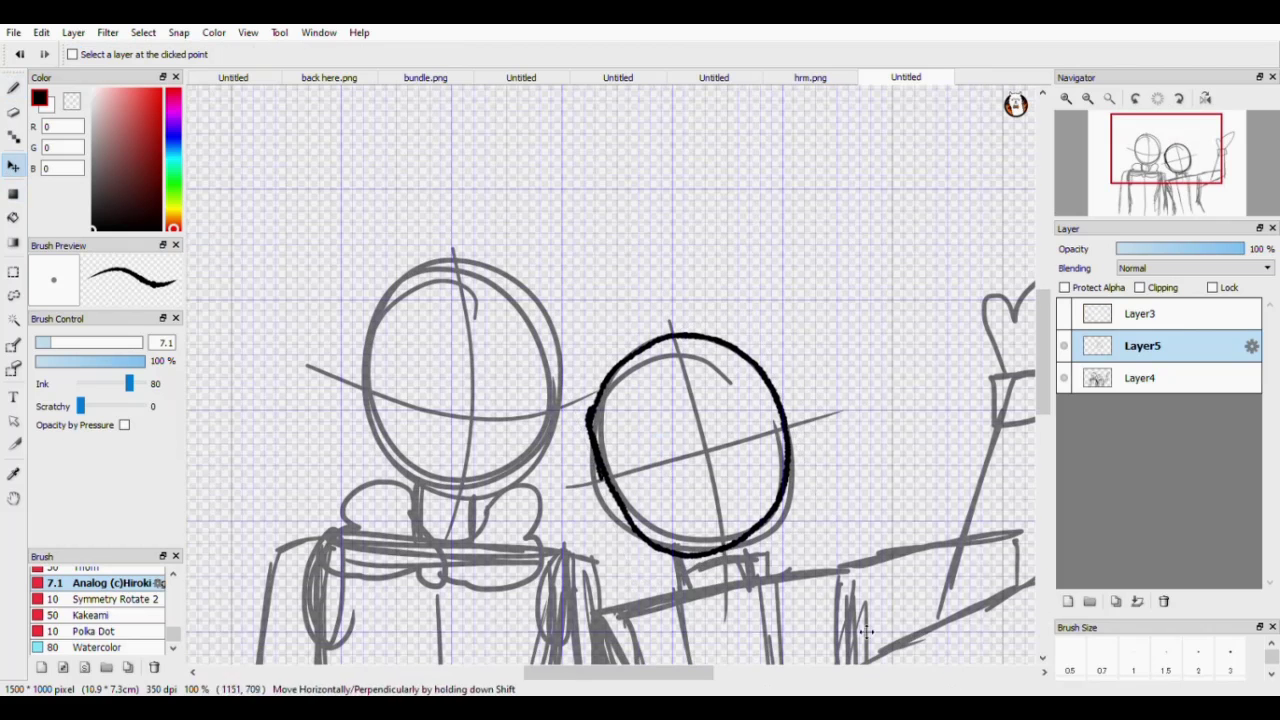
Outline the left figure's face with a slightly arched hairline and a tapered chin over the sketch.
click(14, 88)
mouse_move(364, 353)
mouse_down()
mouse_move(397, 480)
mouse_move(446, 497)
mouse_move(534, 484)
mouse_up()
mouse_move(550, 330)
mouse_down()
mouse_move(498, 309)
mouse_move(367, 331)
mouse_move(368, 365)
mouse_move(354, 363)
mouse_move(382, 461)
mouse_up()
key(ctrl+z)
Draw rounded ears on the sides of both figures' heads.
mouse_move(364, 369)
mouse_down()
mouse_move(342, 355)
mouse_move(383, 457)
mouse_up()
mouse_move(554, 374)
mouse_down()
mouse_move(568, 369)
mouse_move(560, 455)
mouse_move(606, 528)
mouse_move(632, 536)
mouse_up()
mouse_move(782, 410)
mouse_down()
mouse_move(822, 410)
mouse_move(788, 482)
mouse_move(729, 553)
mouse_move(740, 569)
mouse_move(781, 508)
mouse_up()
Hide Layer4 and rework the right figure's jaw line without the sketch showing.
click(13, 113)
click(14, 95)
click(14, 92)
click(1063, 378)
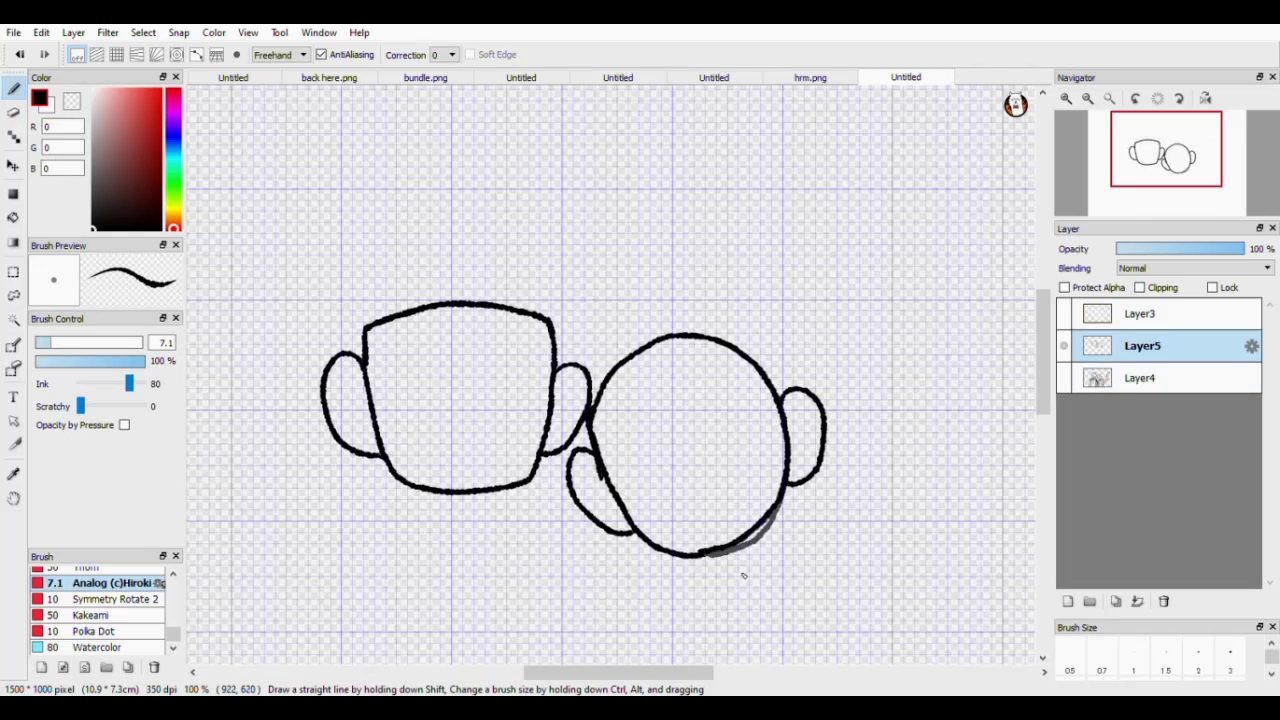
click(1080, 386)
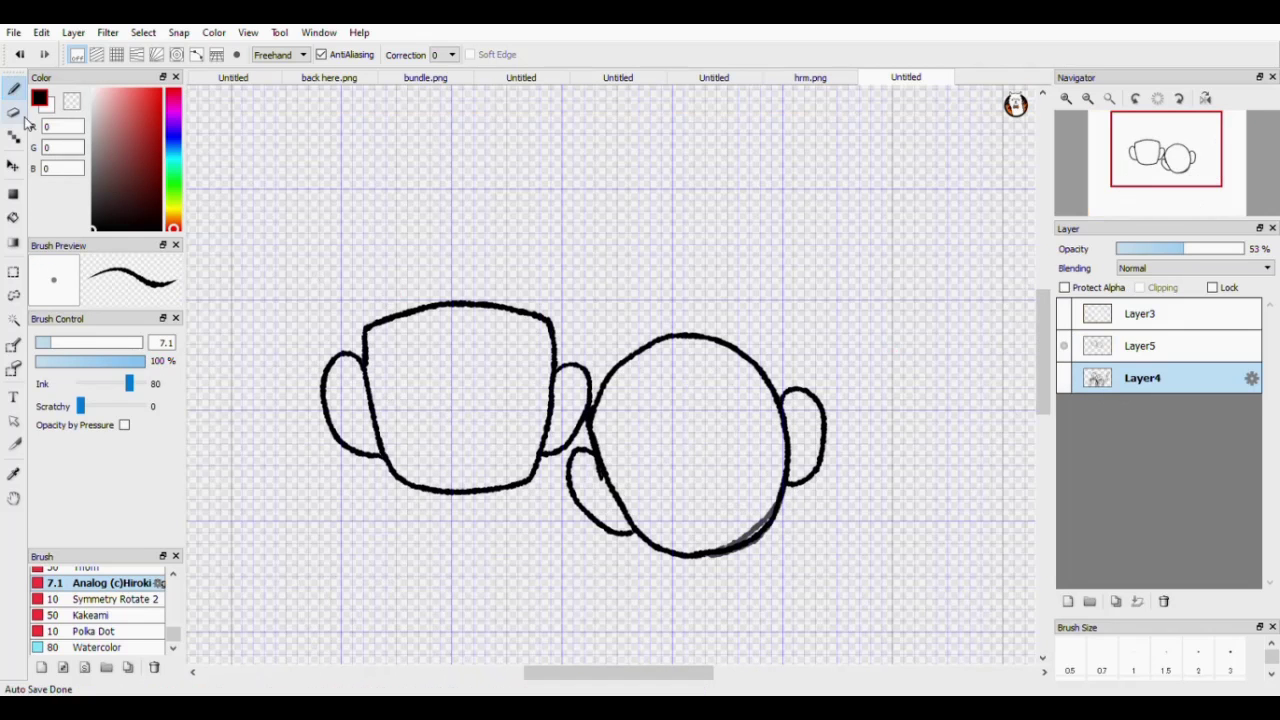
Set the eraser opacity to 100% and clean up the faint doubled strokes on the right figure's jaw on Layer5.
key(e)
click(1165, 357)
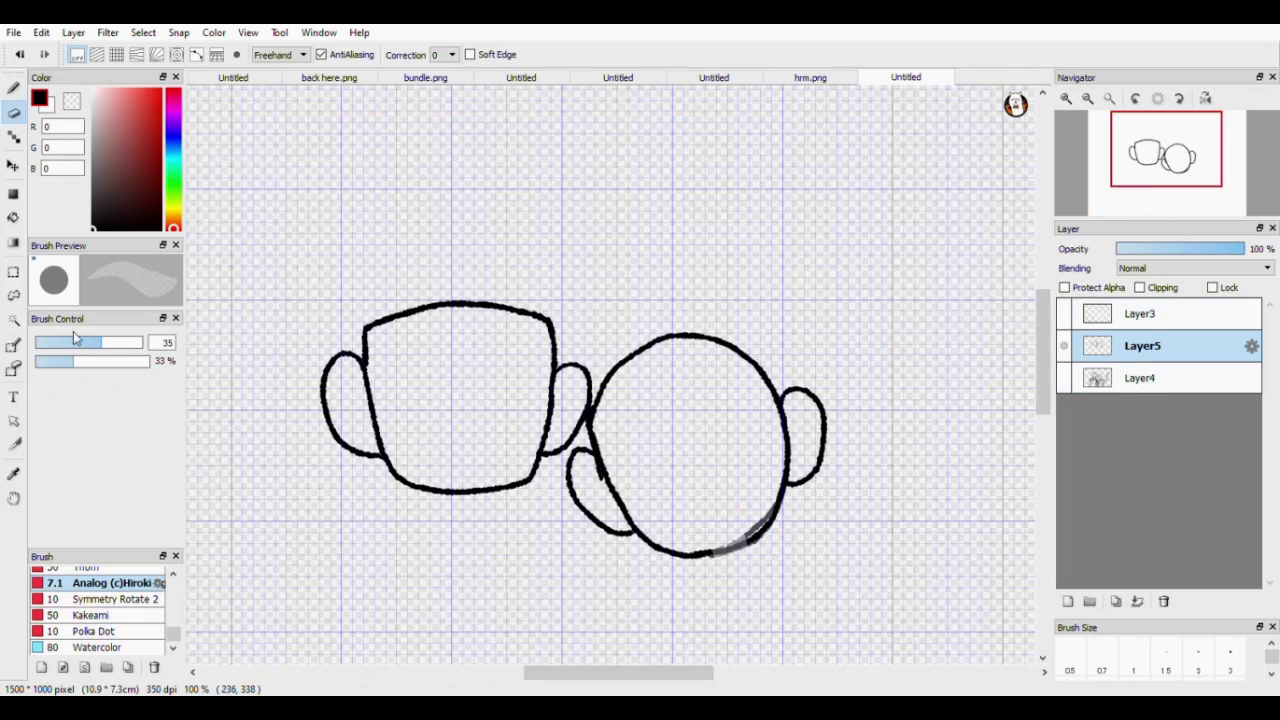
drag(92, 362, 156, 363)
mouse_move(730, 543)
mouse_down()
mouse_move(733, 595)
mouse_move(783, 549)
mouse_up()
key(b)
drag(781, 503, 699, 555)
key(ctrl+z)
key(ctrl+z)
key(ctrl+z)
Show the Layer4 sketch again while keeping Layer3 hidden.
click(1064, 314)
click(1064, 378)
click(1064, 314)
click(1064, 314)
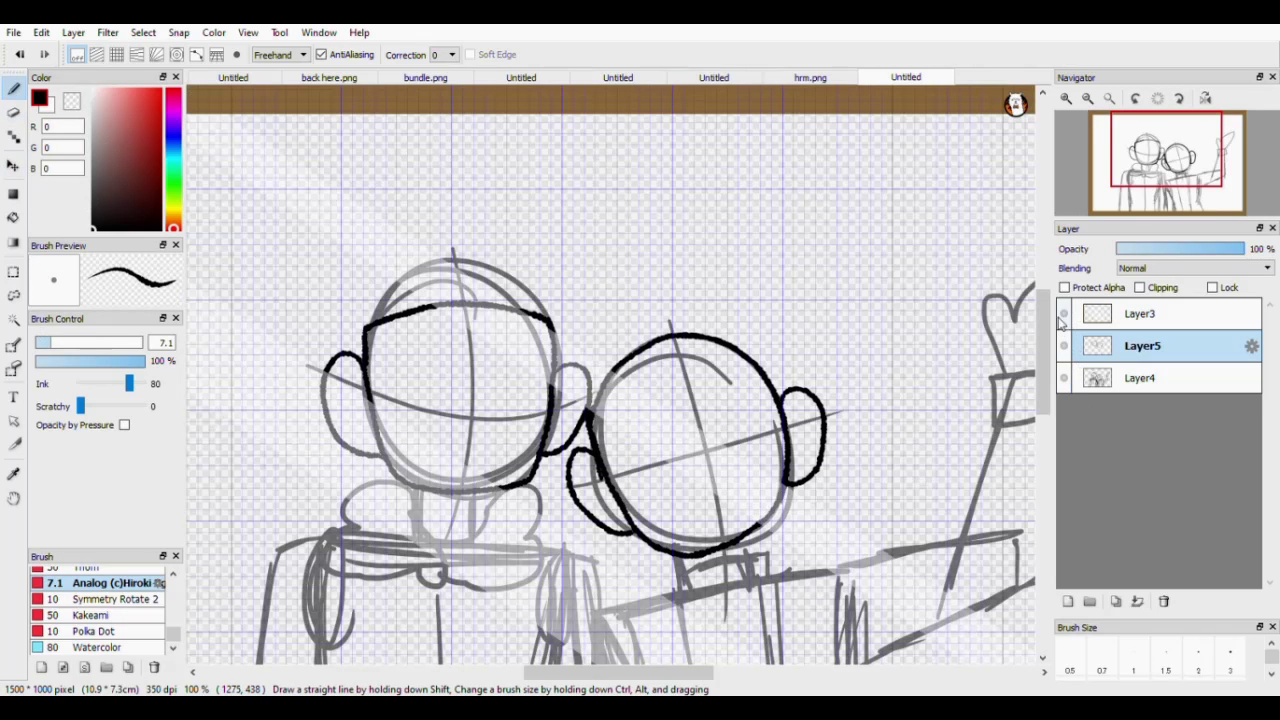
scroll(762, 390, down, 3)
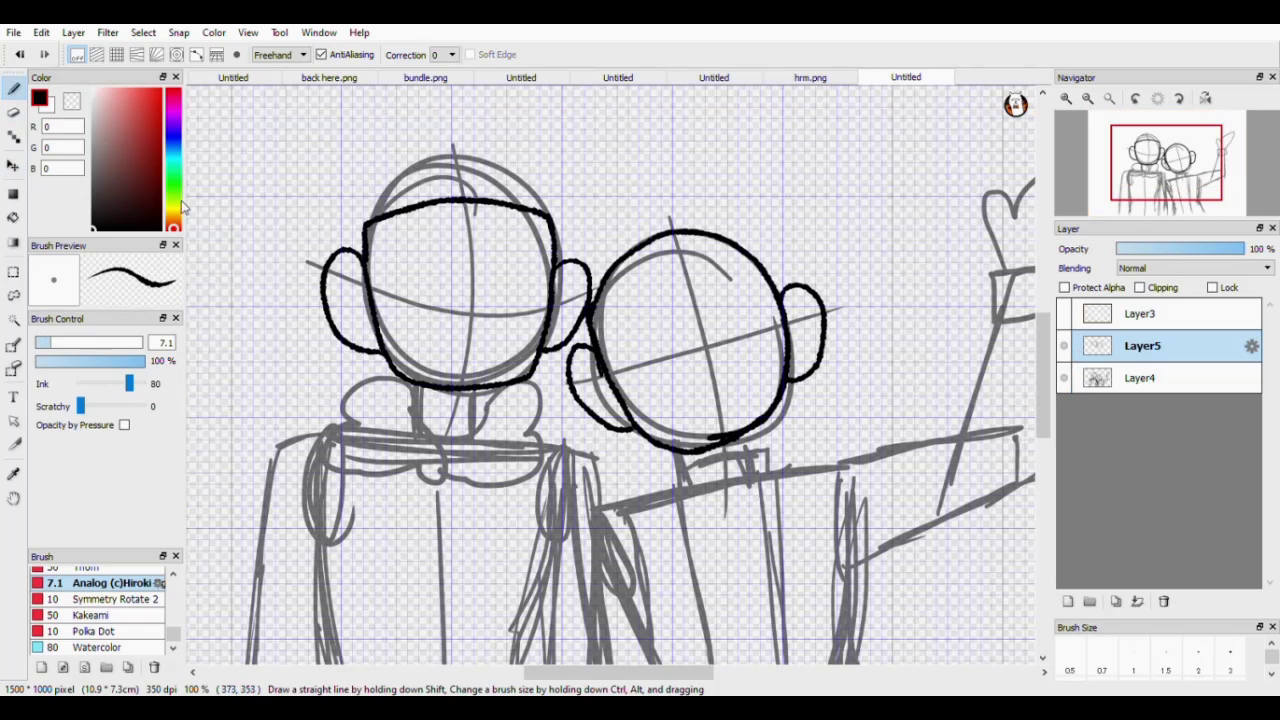
Draw the right figure's neck and angular collar below the chin, with a curved fold line under the collar.
key(e)
mouse_move(681, 428)
mouse_down()
mouse_move(655, 466)
mouse_move(750, 433)
mouse_move(645, 430)
mouse_up()
click(14, 89)
key(ctrl+z)
mouse_move(684, 481)
mouse_down()
mouse_move(754, 455)
mouse_move(743, 433)
mouse_up()
drag(1043, 350, 1043, 375)
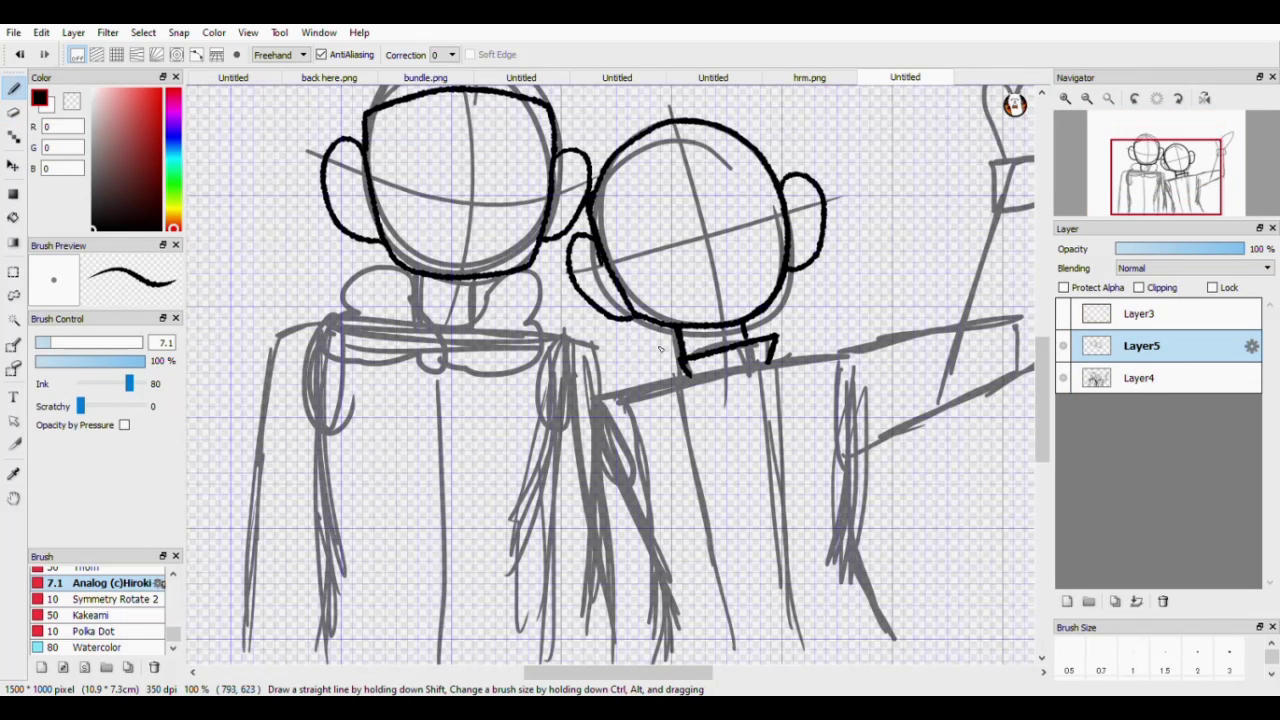
drag(724, 450, 768, 368)
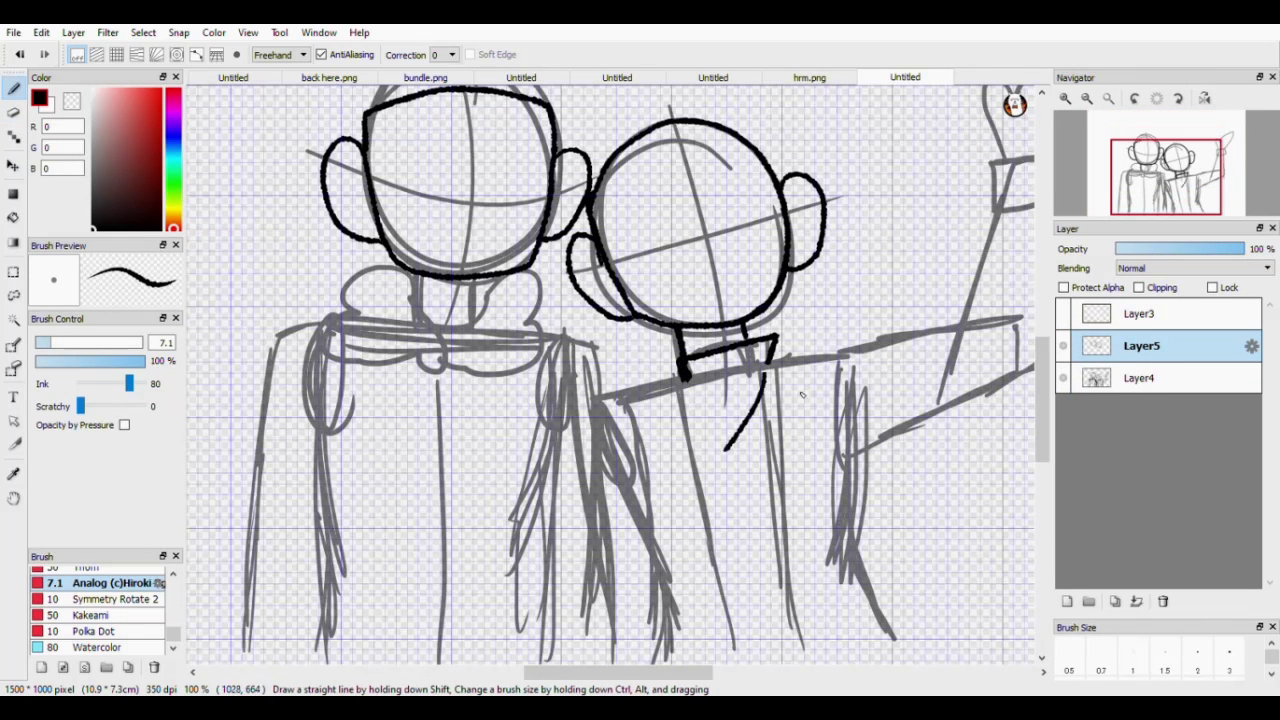
Draw the upper contour of the right figure's raised arm from the collar toward the elbow.
drag(858, 358, 980, 335)
key(ctrl+z)
drag(599, 673, 678, 673)
drag(433, 360, 636, 305)
key(ctrl+z)
key(ctrl+z)
mouse_move(436, 360)
mouse_down()
mouse_move(605, 328)
mouse_move(475, 351)
mouse_move(616, 325)
mouse_up()
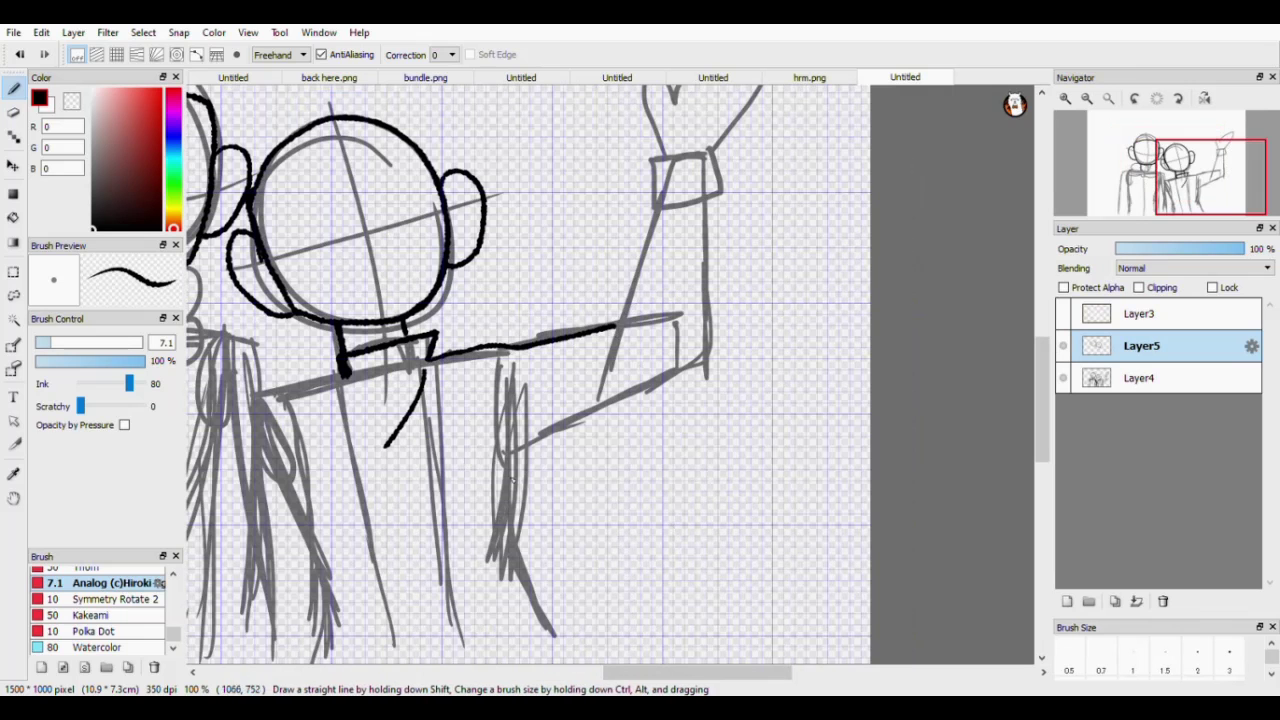
Outline the lower edge of the raised arm, the vertical forearm and the wrist cuff.
drag(507, 470, 707, 368)
scroll(628, 434, up, 2)
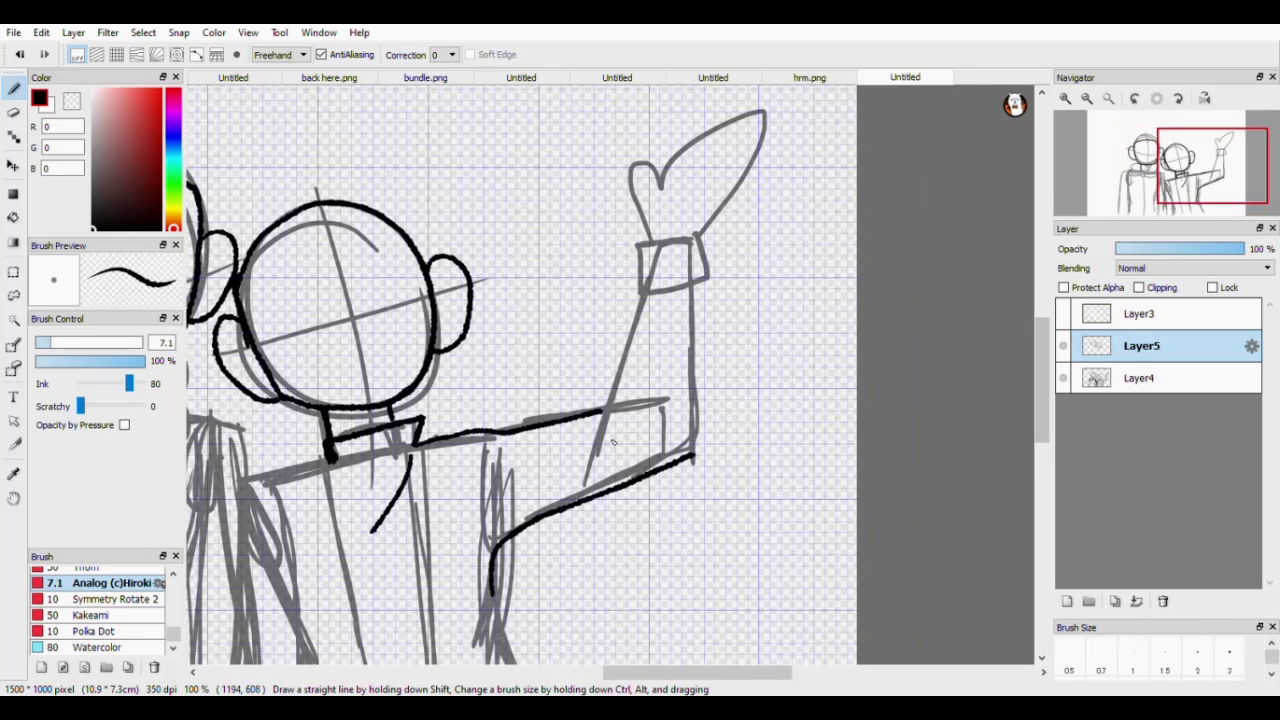
mouse_move(613, 450)
mouse_down()
mouse_move(642, 311)
mouse_move(626, 331)
mouse_move(706, 410)
mouse_up()
key(ctrl+z)
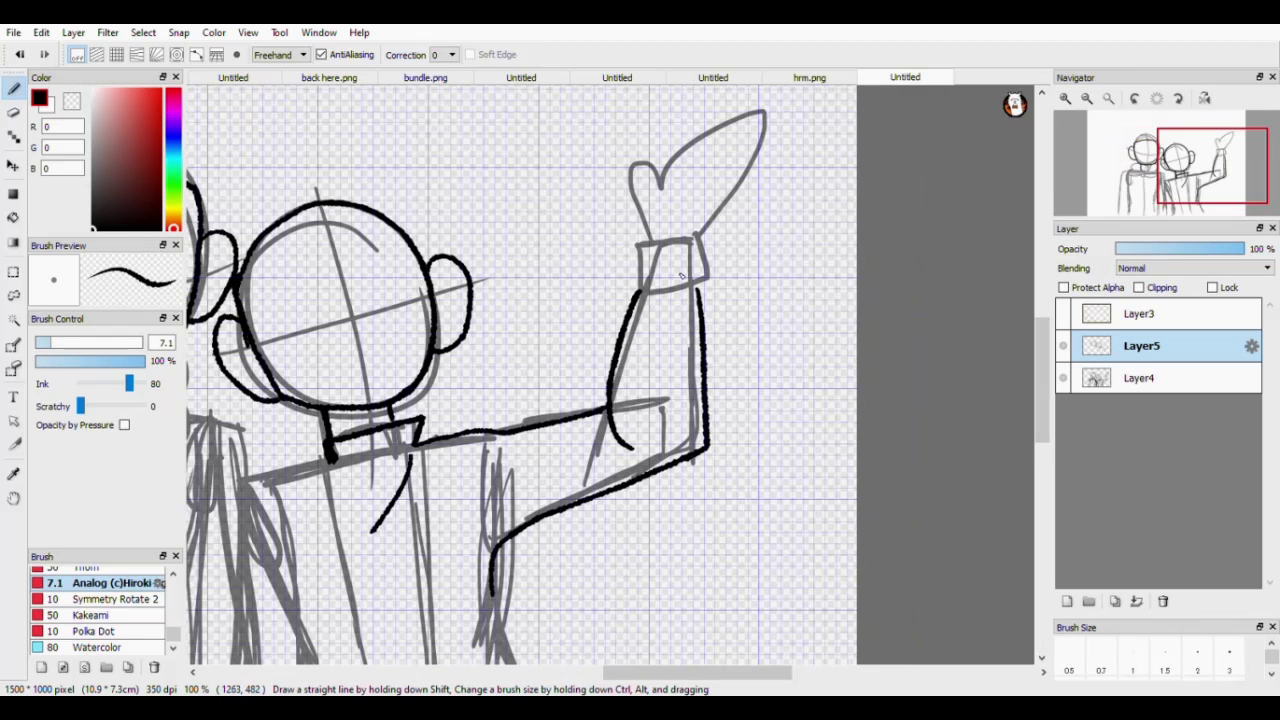
mouse_move(697, 290)
mouse_down()
mouse_move(636, 254)
mouse_move(708, 298)
mouse_up()
Try to draw the waving hand above the wrist cuff on Layer5.
scroll(708, 298, up, 3)
mouse_move(638, 390)
mouse_down()
mouse_move(654, 355)
mouse_move(674, 345)
mouse_move(779, 349)
mouse_move(712, 385)
mouse_up()
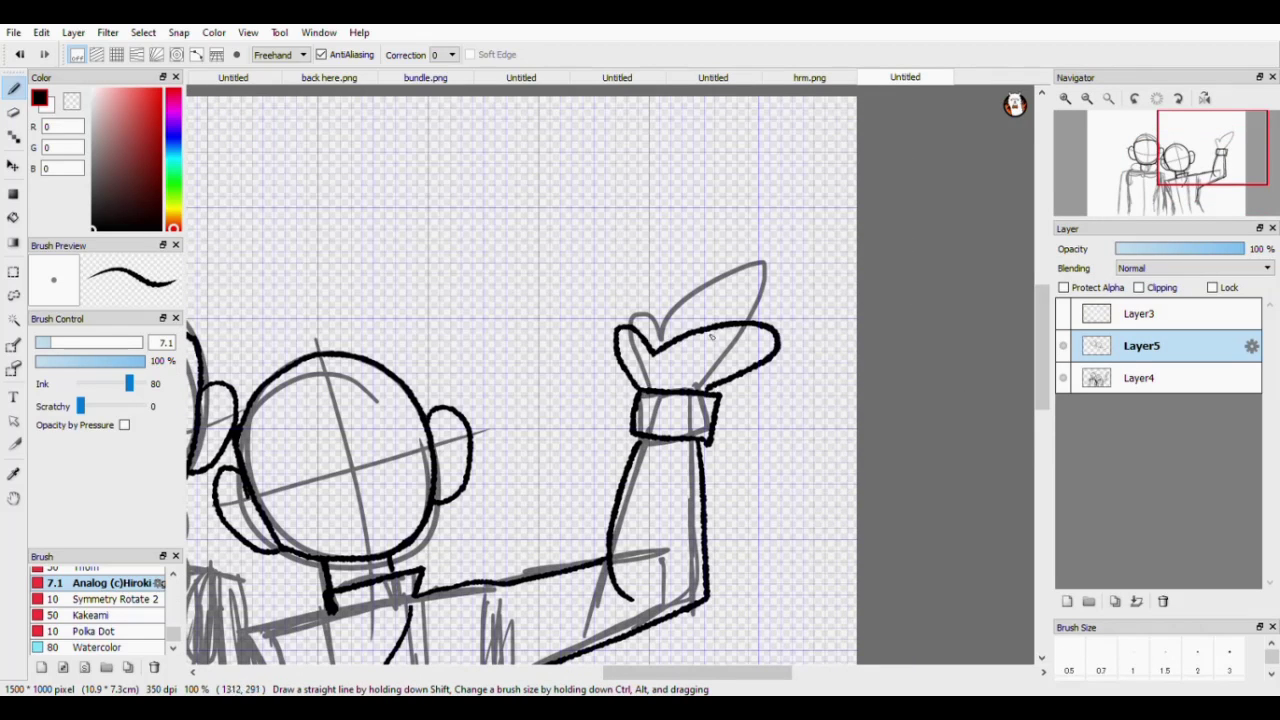
mouse_move(762, 337)
mouse_down()
mouse_move(702, 366)
mouse_move(652, 345)
mouse_move(728, 355)
mouse_up()
key(ctrl+z)
key(ctrl+z)
key(ctrl+z)
key(ctrl+z)
mouse_move(639, 388)
mouse_down()
mouse_move(656, 348)
mouse_move(711, 386)
mouse_up()
drag(667, 675, 603, 685)
key(ctrl+z)
Add a new layer above Layer4 and block in a rectangular palm above the wrist cuff.
click(1146, 380)
click(1067, 601)
mouse_move(933, 394)
mouse_down()
mouse_move(994, 390)
mouse_move(925, 348)
mouse_move(995, 390)
mouse_move(979, 345)
mouse_move(995, 394)
mouse_move(1008, 347)
mouse_move(1001, 392)
mouse_up()
key(ctrl+z)
key(ctrl+z)
key(ctrl+z)
key(ctrl+z)
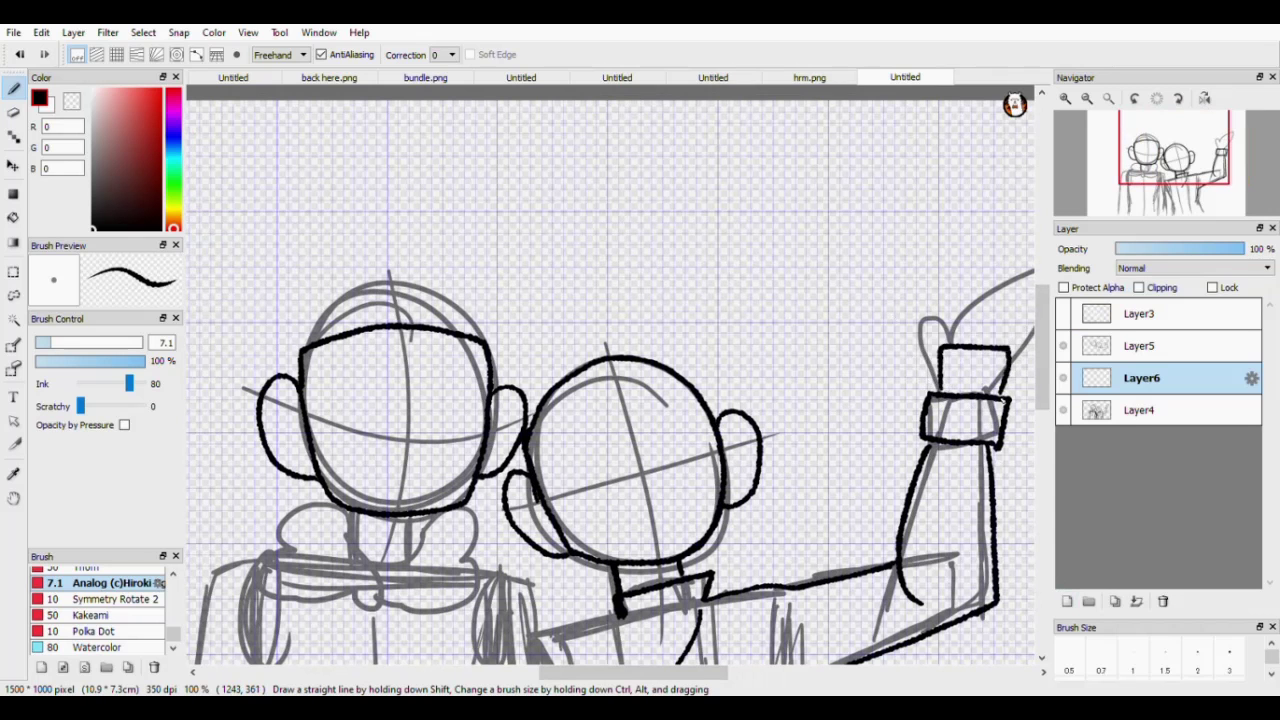
Lower the opacity of Layer6 and make Layer5 the active layer again.
drag(1043, 353, 1062, 383)
click(1120, 356)
click(1124, 378)
click(1186, 250)
click(1140, 359)
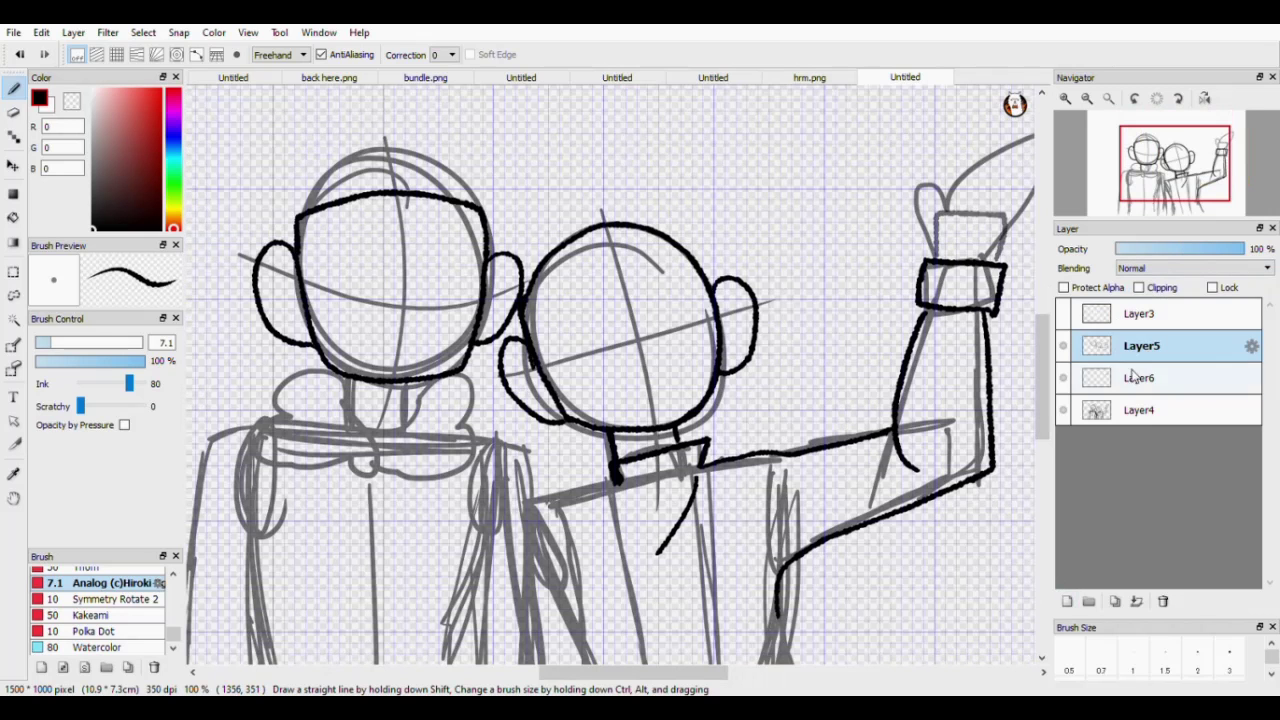
click(1120, 417)
click(1118, 350)
Outline the right figure's shoulder, torso sides and sleeve lines down to the canvas's lower edge.
scroll(566, 232, down, 4)
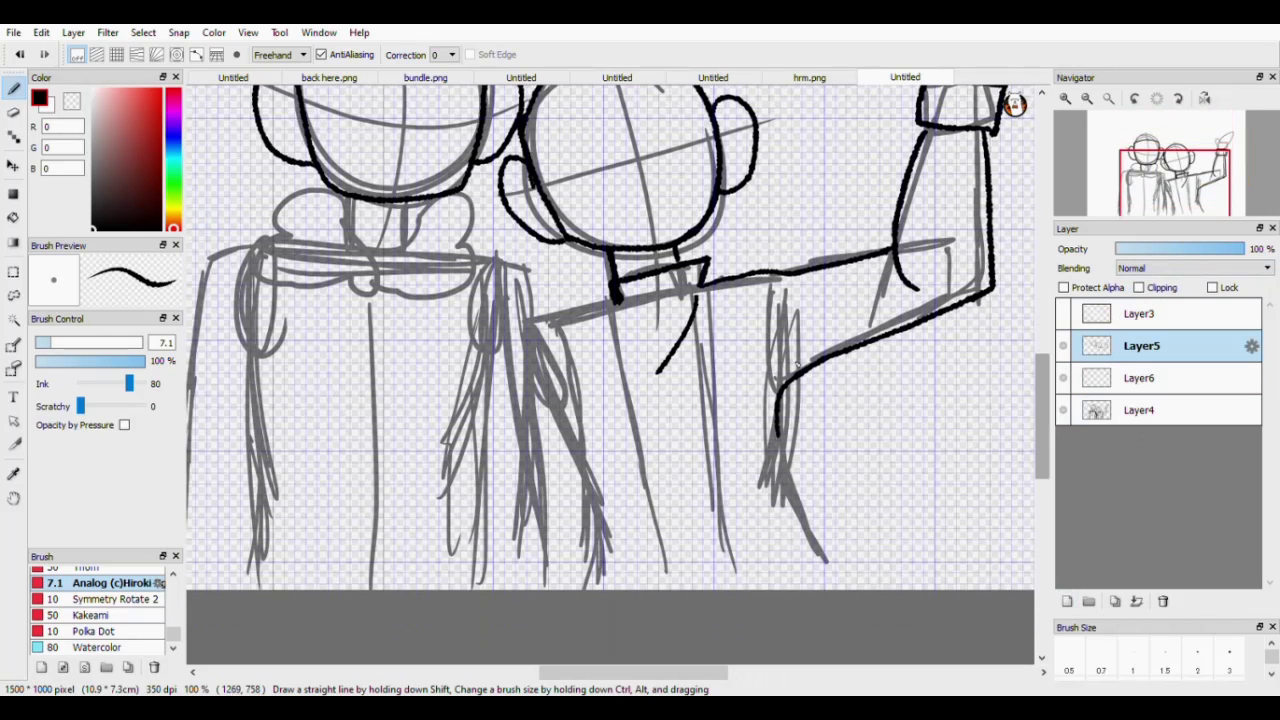
drag(580, 310, 530, 318)
drag(621, 674, 604, 675)
drag(782, 340, 813, 587)
mouse_move(846, 388)
mouse_down()
mouse_move(852, 476)
mouse_move(888, 585)
mouse_up()
drag(678, 292, 696, 587)
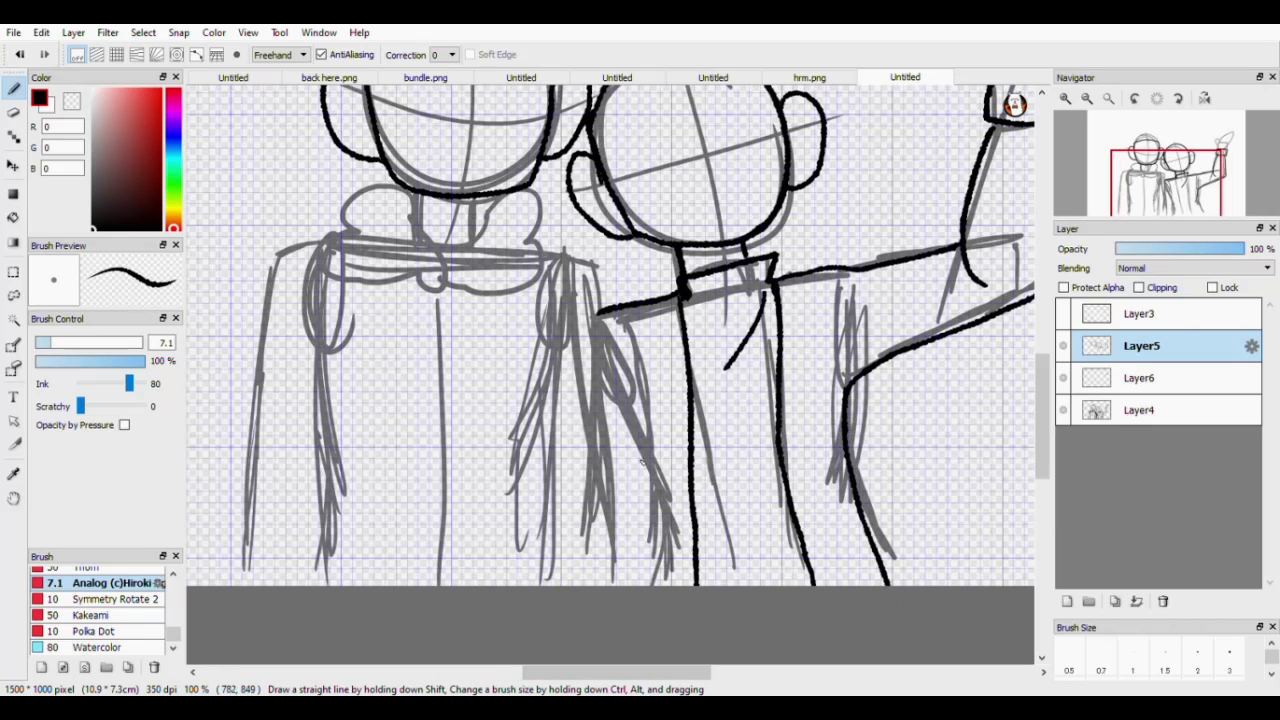
drag(622, 318, 648, 586)
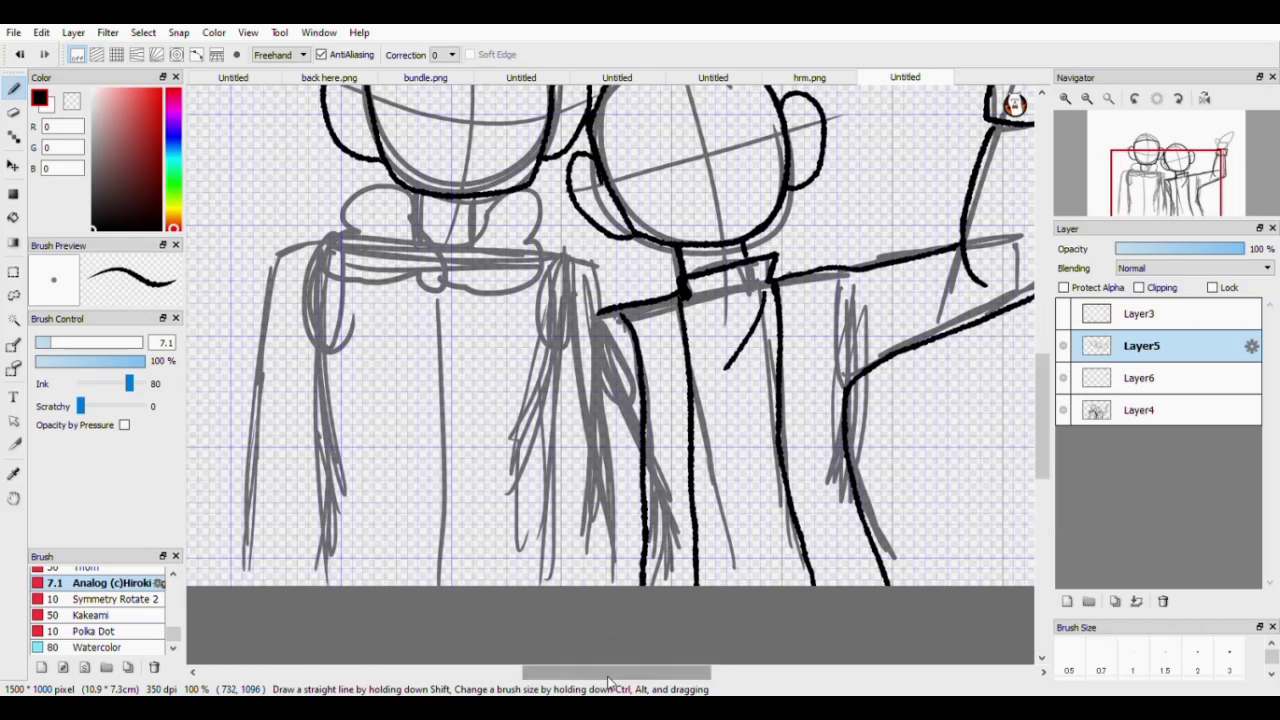
Draw the left figure's flat-topped hair with jagged bangs across the forehead.
drag(608, 671, 570, 671)
scroll(700, 380, up, 3)
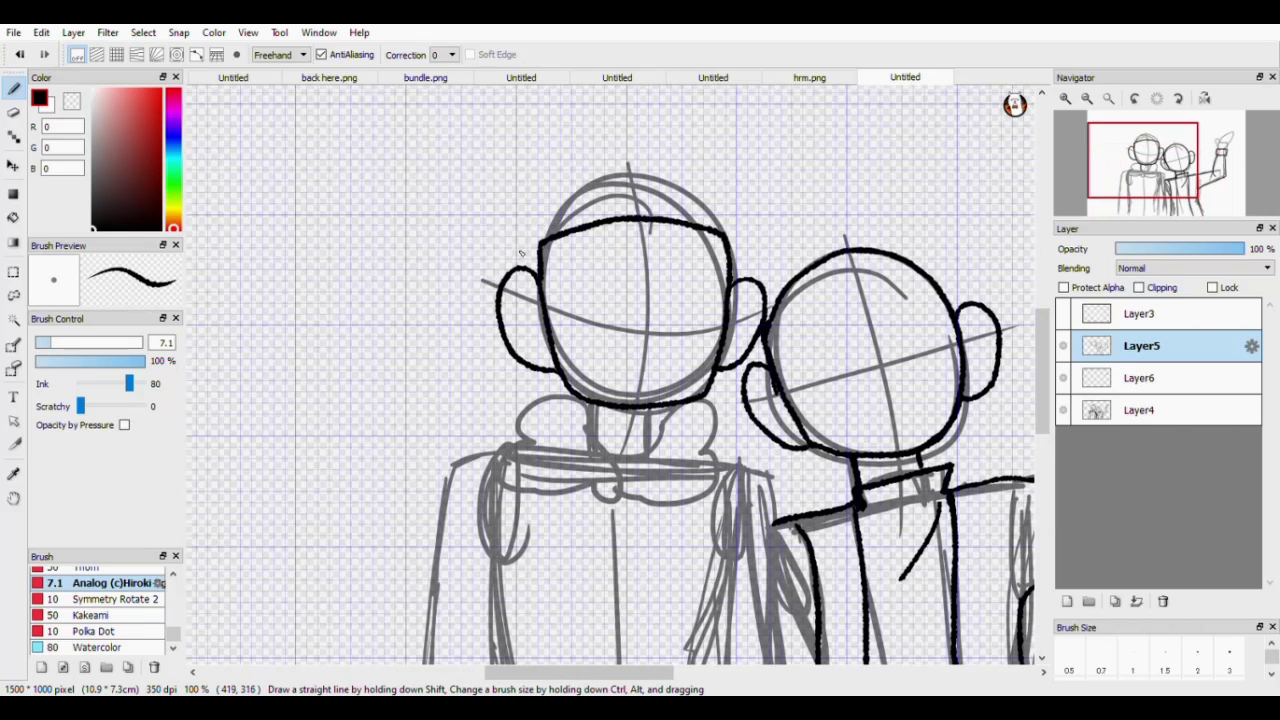
mouse_move(536, 188)
mouse_down()
mouse_move(761, 160)
mouse_move(783, 230)
mouse_move(751, 262)
mouse_move(598, 299)
mouse_move(598, 271)
mouse_move(551, 287)
mouse_up()
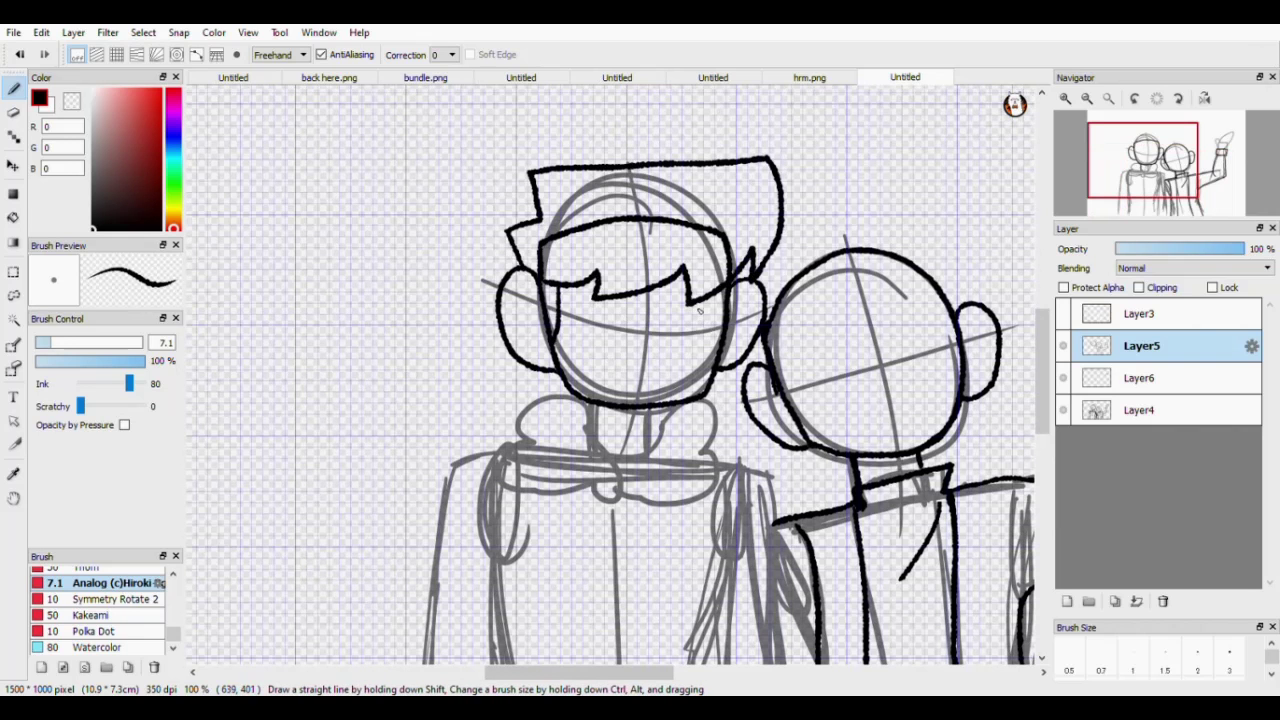
Draw the left figure's neck and the puffy scarf wrapped around it.
scroll(590, 289, down, 2)
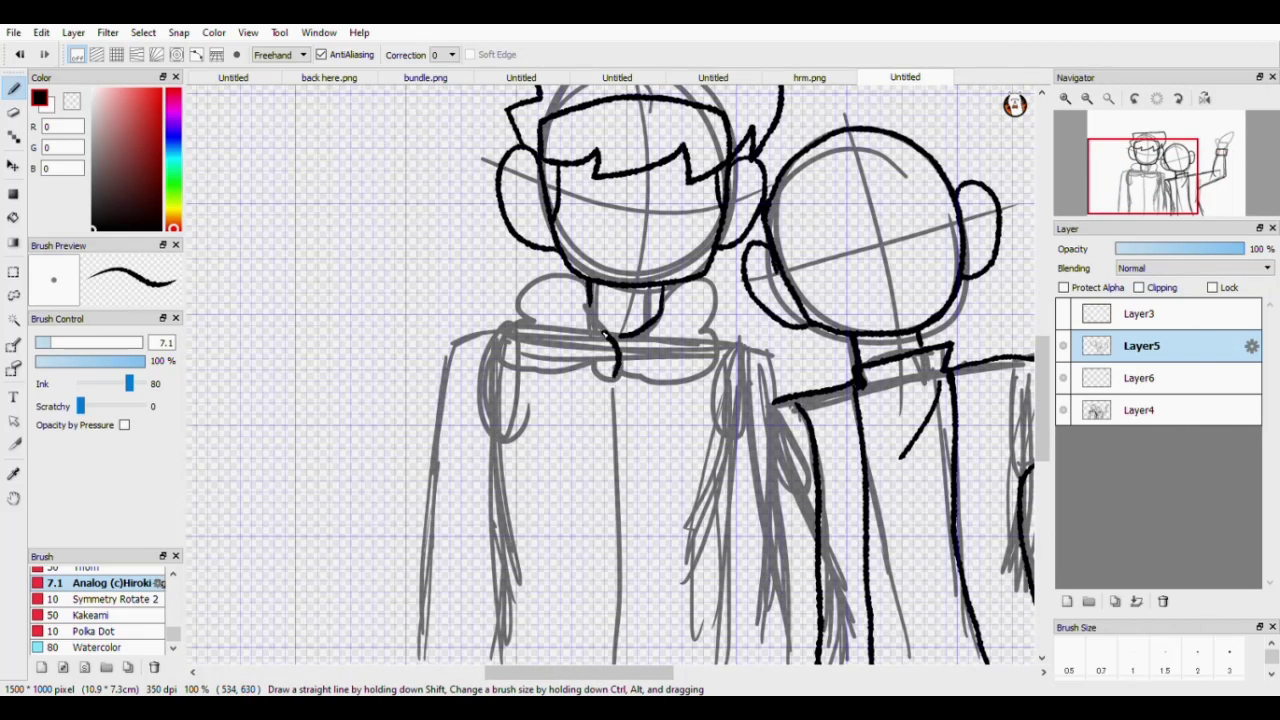
drag(545, 279, 507, 345)
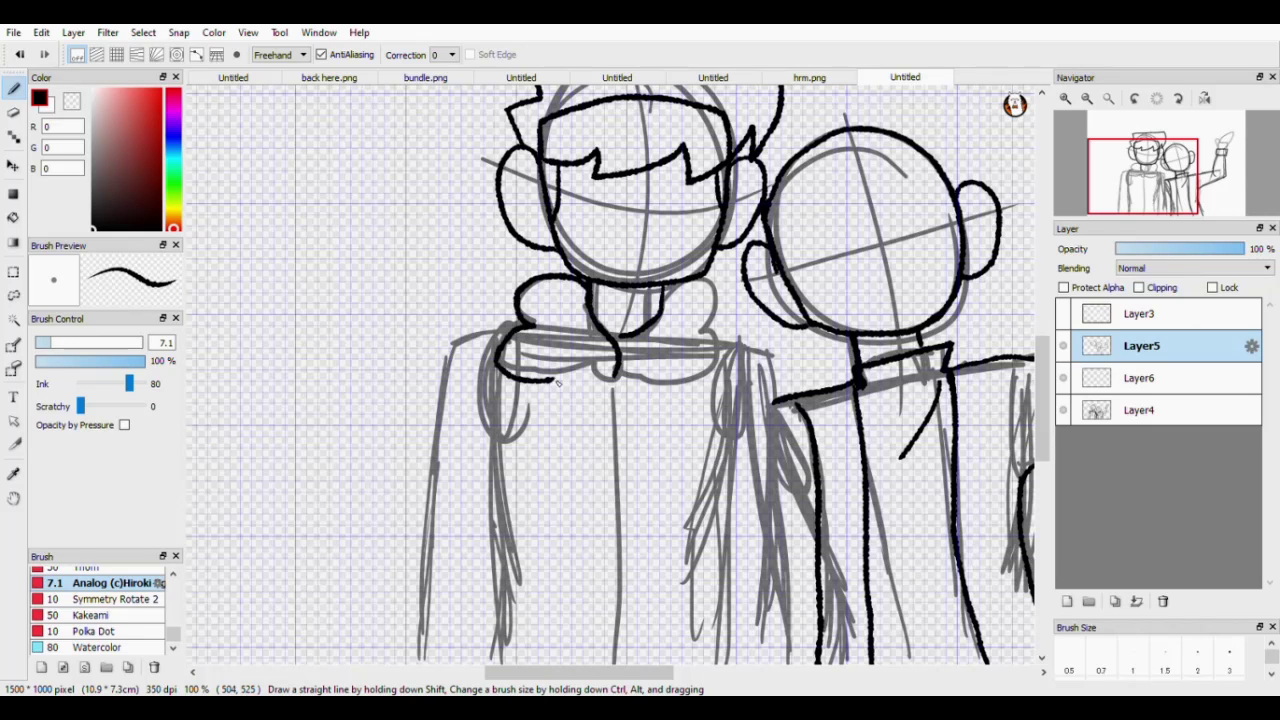
drag(540, 386, 617, 383)
mouse_move(697, 284)
mouse_down()
mouse_move(719, 309)
mouse_move(697, 385)
mouse_move(621, 381)
mouse_up()
Outline the left figure's outer shoulder, sleeve and adjacent side of the torso down to the canvas edge.
drag(506, 329, 456, 345)
drag(1043, 400, 1043, 417)
drag(455, 252, 346, 588)
drag(494, 308, 495, 553)
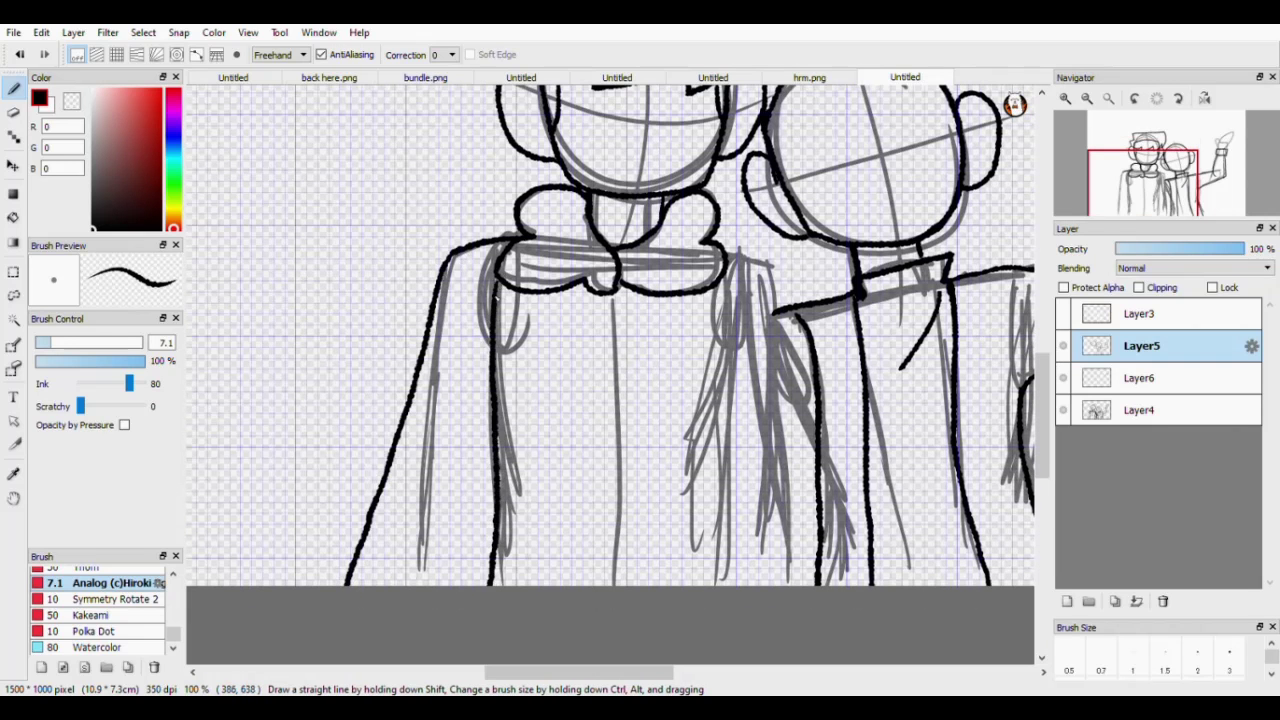
drag(496, 452, 467, 586)
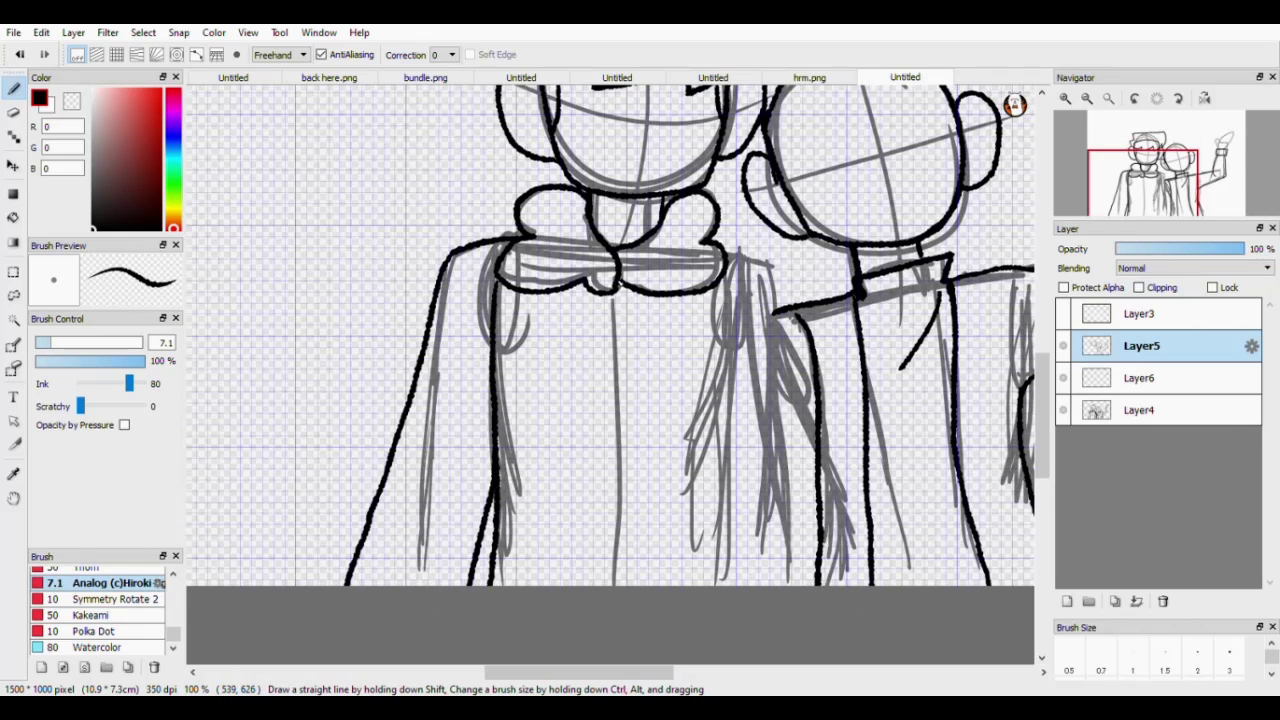
Draw the left figure's coat front line, scarf tail and remaining sleeve, then check them against the Layer4 sketch.
drag(616, 290, 628, 578)
drag(611, 294, 615, 298)
drag(764, 258, 796, 607)
drag(740, 255, 753, 599)
click(1062, 410)
click(1062, 410)
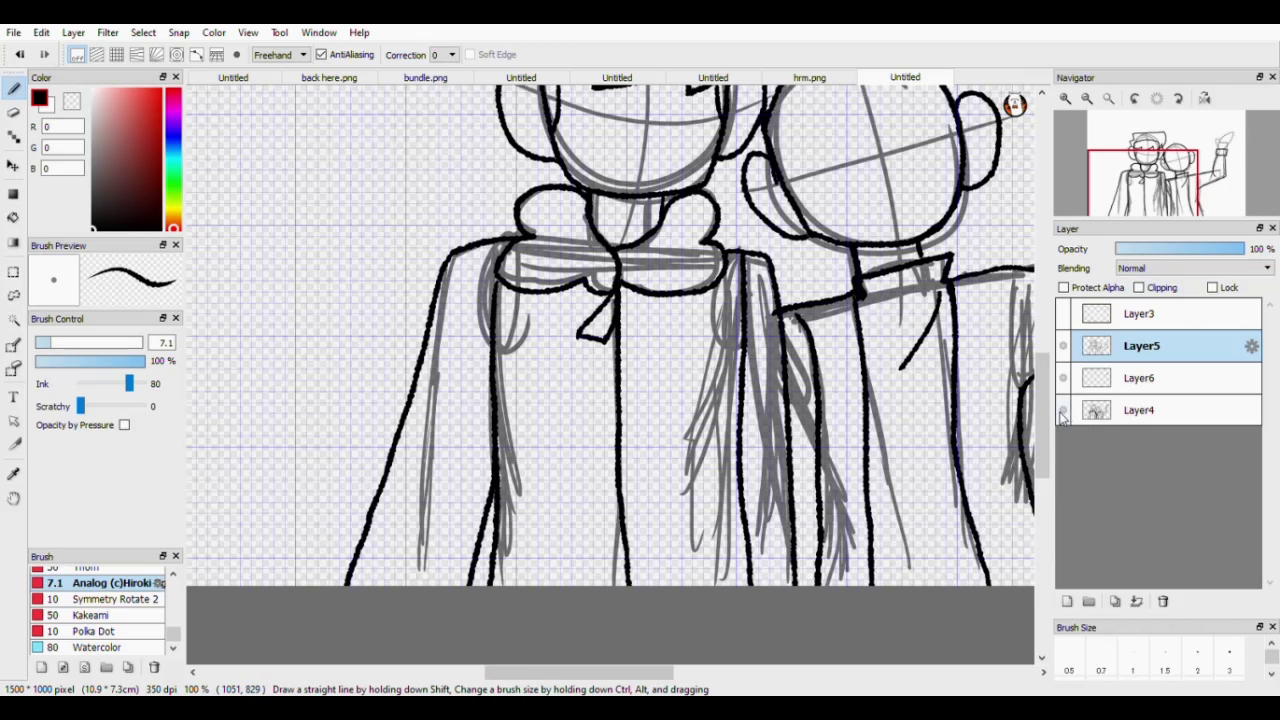
Draw pointed noses on both figures and a curved smile on the right figure's face.
scroll(591, 354, up, 5)
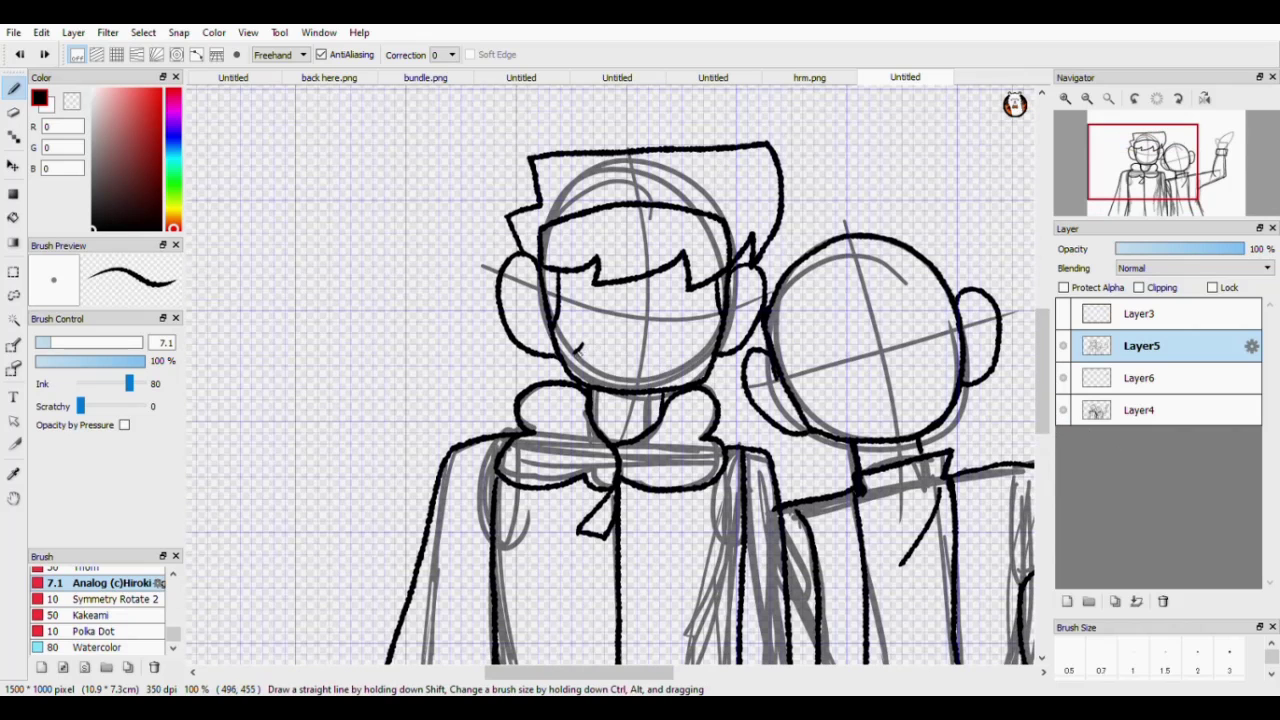
drag(577, 348, 655, 379)
key(ctrl+z)
mouse_move(845, 404)
mouse_down()
mouse_move(957, 368)
mouse_move(938, 384)
mouse_move(826, 398)
mouse_up()
key(ctrl+z)
drag(871, 316, 908, 356)
mouse_move(648, 281)
mouse_down()
mouse_move(648, 351)
mouse_move(620, 271)
mouse_move(647, 300)
mouse_move(632, 350)
mouse_move(602, 268)
mouse_move(718, 325)
mouse_up()
key(ctrl+z)
Add a new layer above Layer5 and draw one round glasses lens on the left figure's face.
click(1067, 601)
key(ctrl+z)
key(ctrl+z)
key(ctrl+z)
mouse_move(607, 271)
mouse_down()
mouse_move(560, 292)
mouse_move(602, 266)
mouse_up()
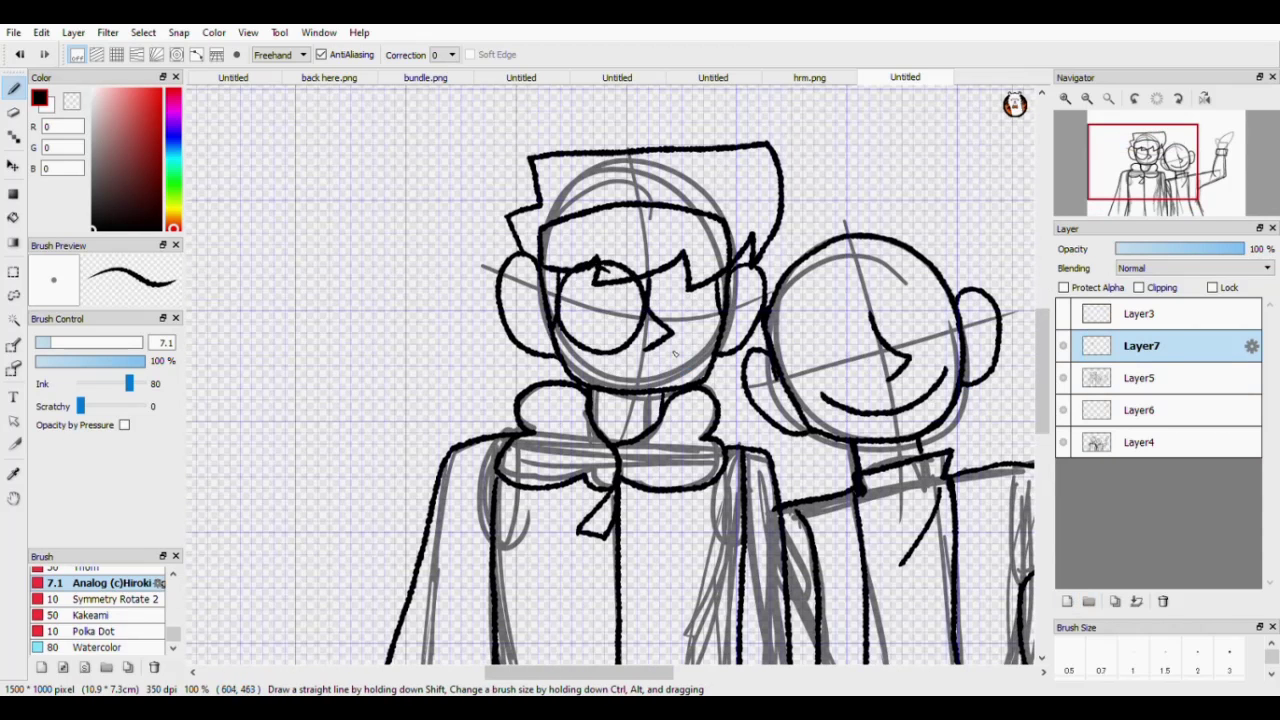
Paste a copy of the lens over the left figure's other eye, fit it with Transform and merge it into Layer7.
key(ctrl+v)
key(v)
drag(612, 332, 736, 309)
key(ctrl+t)
click(955, 670)
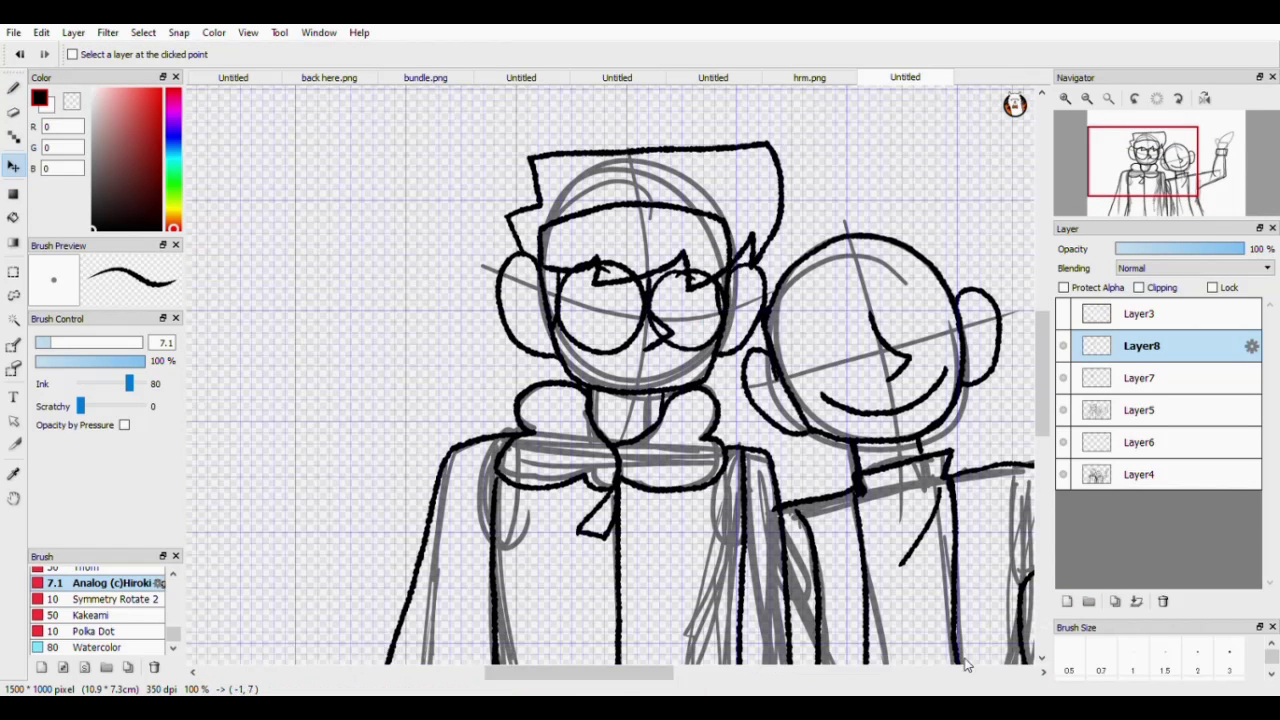
key(ctrl+e)
Erase the glasses lines overlapping the left figure's fringe on Layer7 and the head outline inside the hair on Layer5.
click(1141, 378)
key(l)
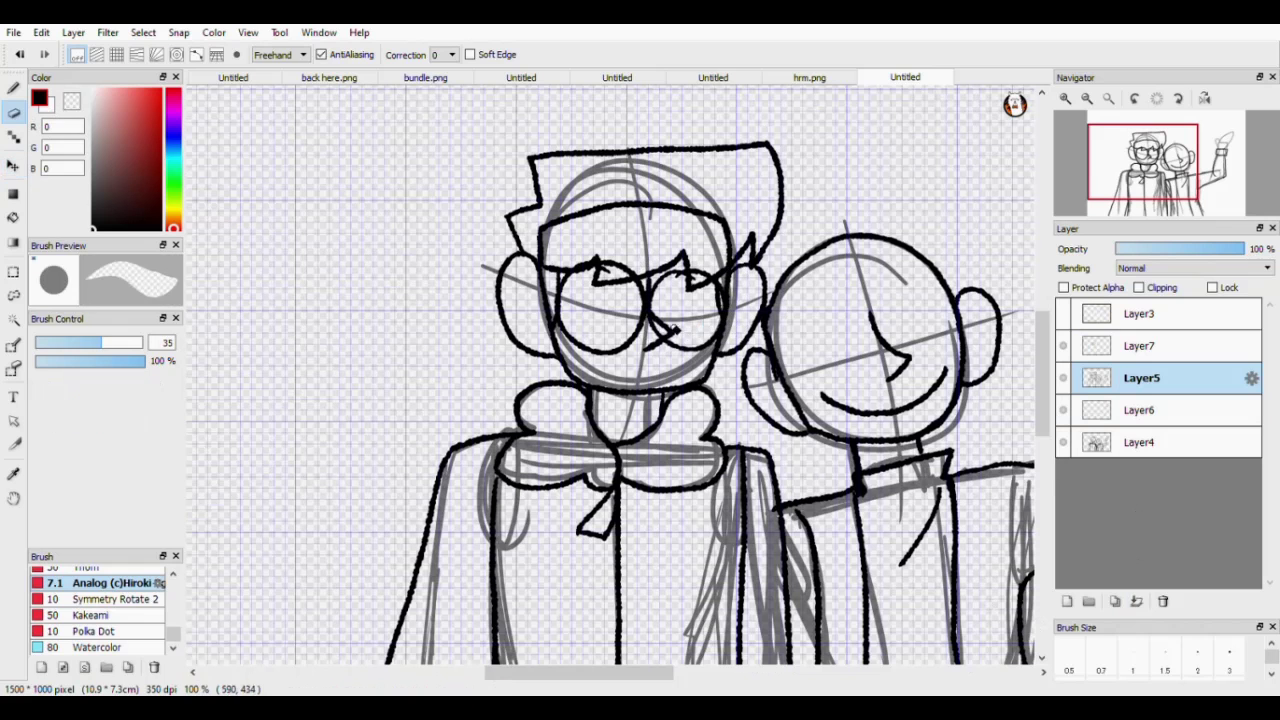
ctrl+click(1148, 347)
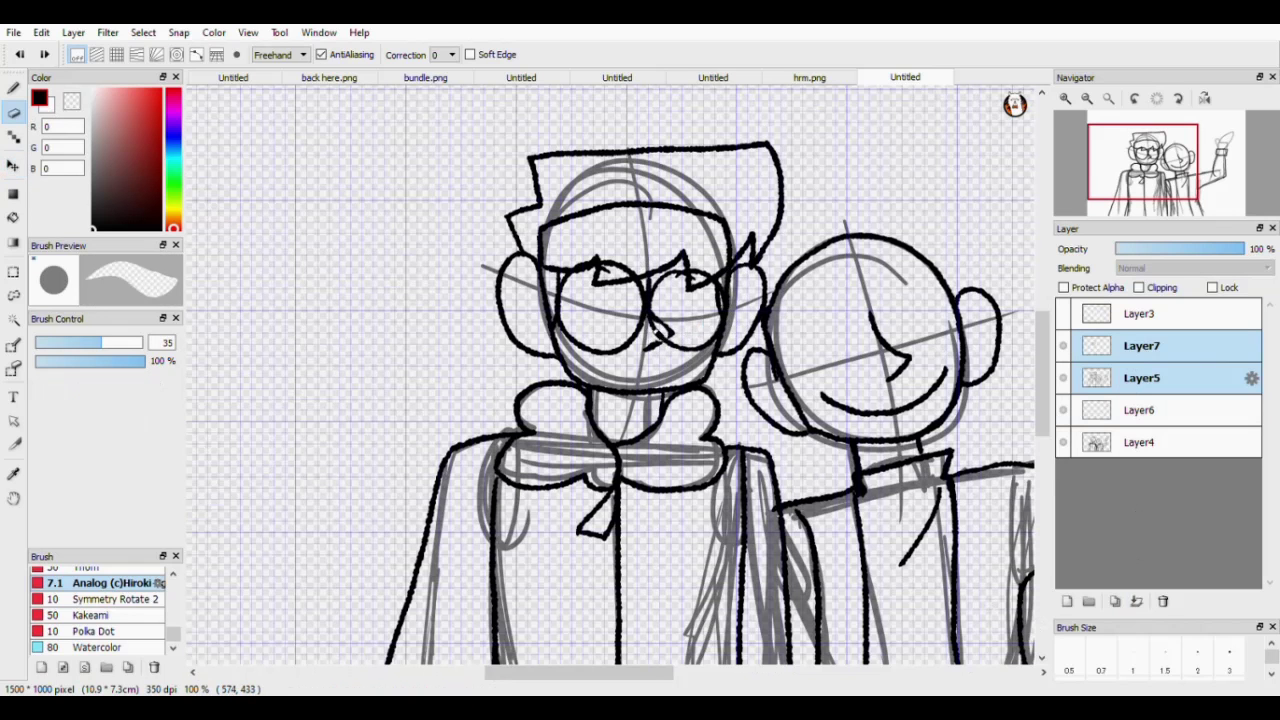
click(1141, 352)
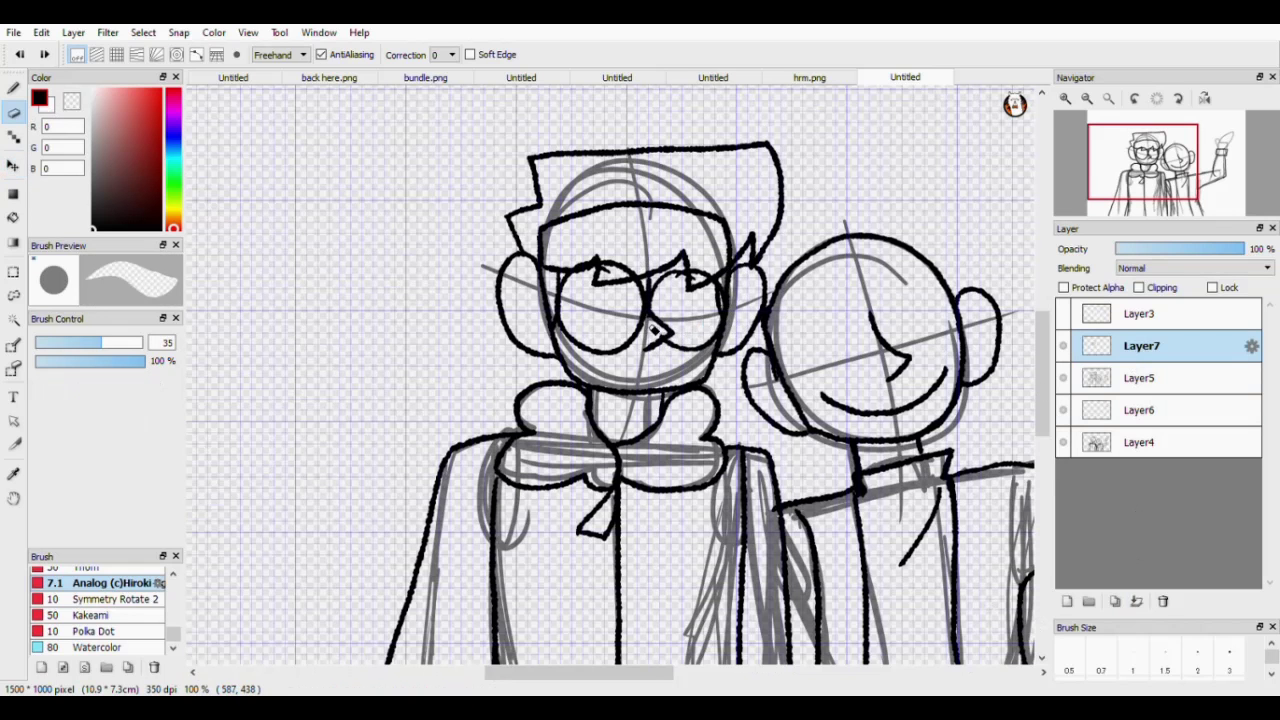
click(1122, 318)
click(1108, 388)
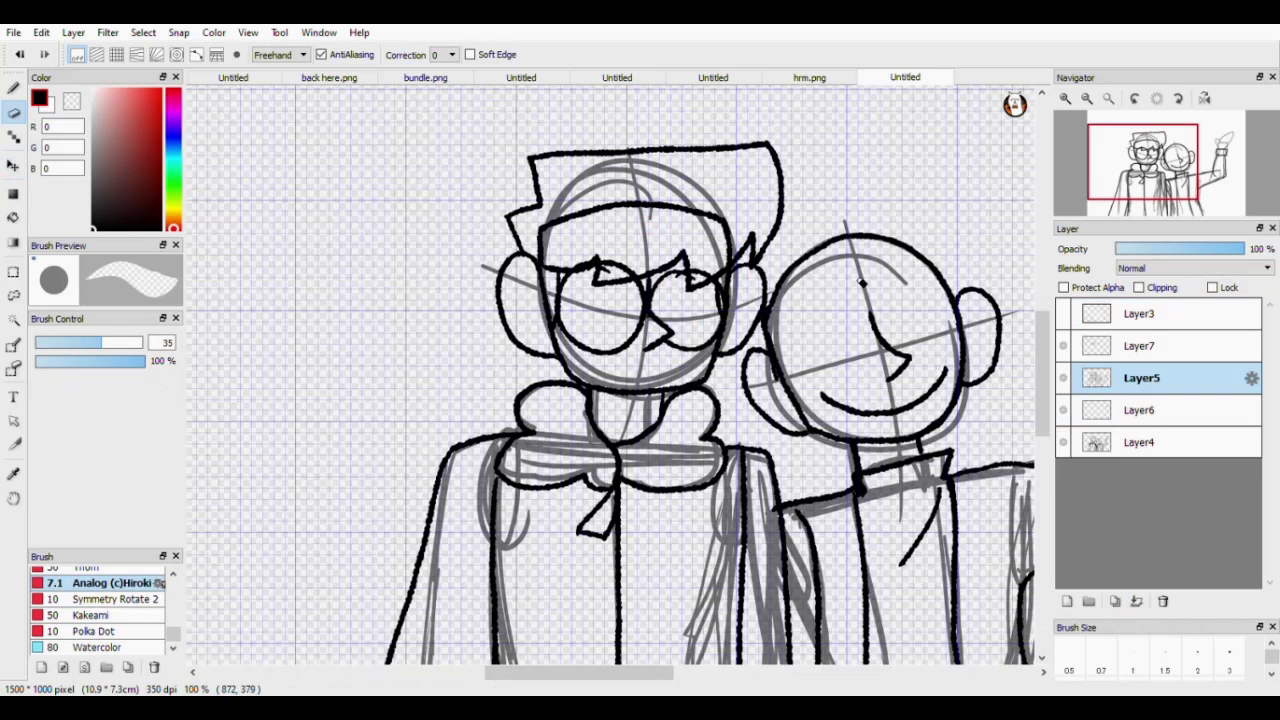
click(1098, 408)
click(1097, 387)
click(1122, 341)
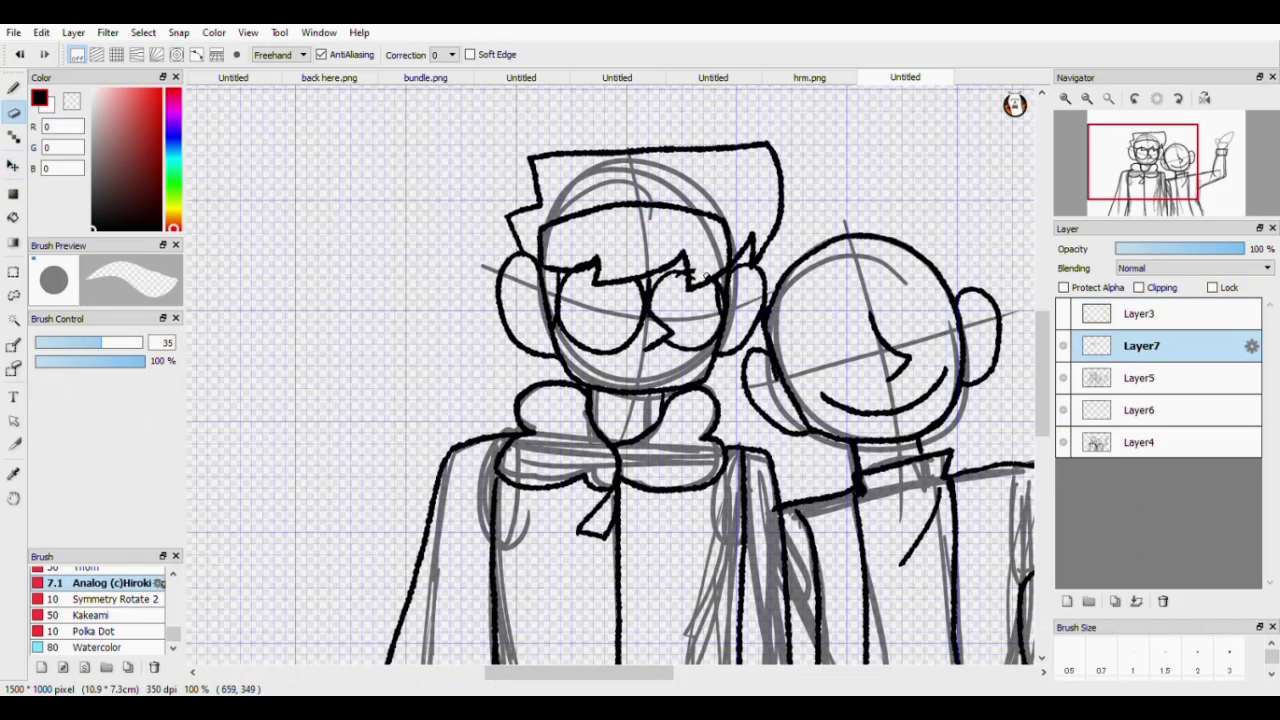
key(Down)
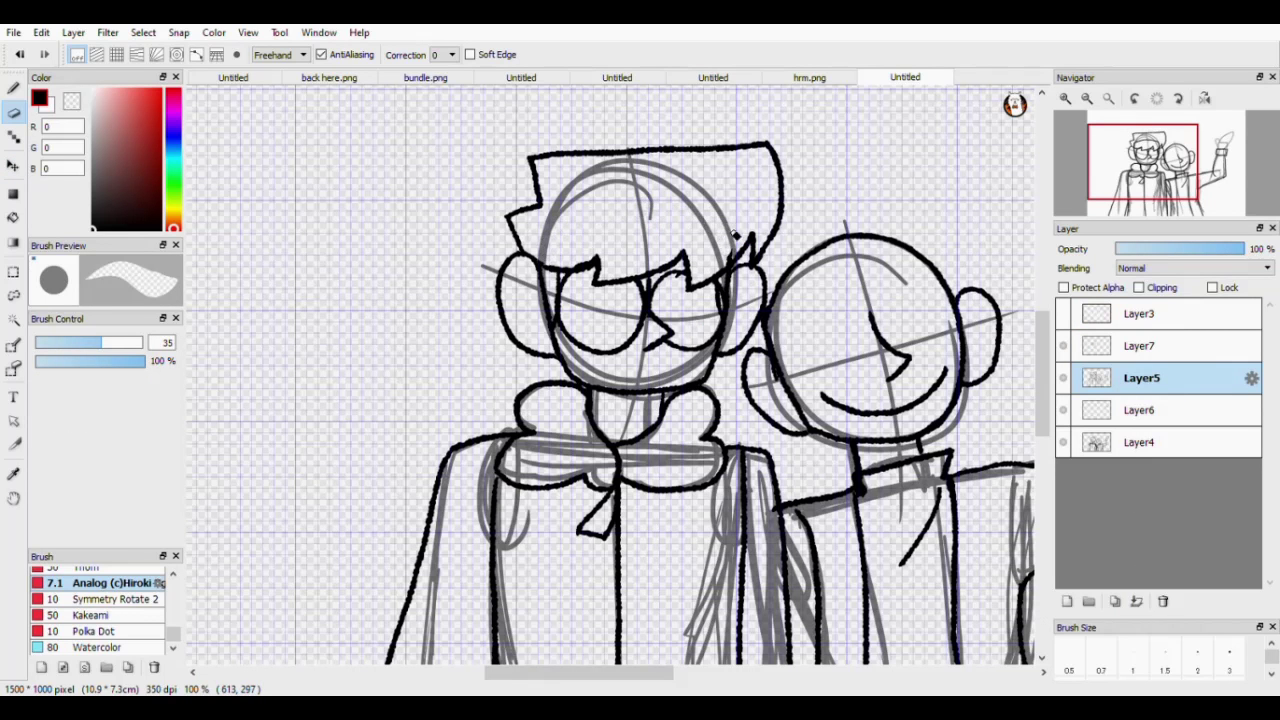
Draw the left figure's curved smile and diagonal reflection lines across both glasses lenses on Layer5.
scroll(986, 370, up, 2)
key(b)
drag(593, 428, 693, 430)
drag(603, 353, 560, 404)
key(ctrl+z)
mouse_move(597, 349)
mouse_down()
mouse_move(564, 396)
mouse_move(588, 412)
mouse_up()
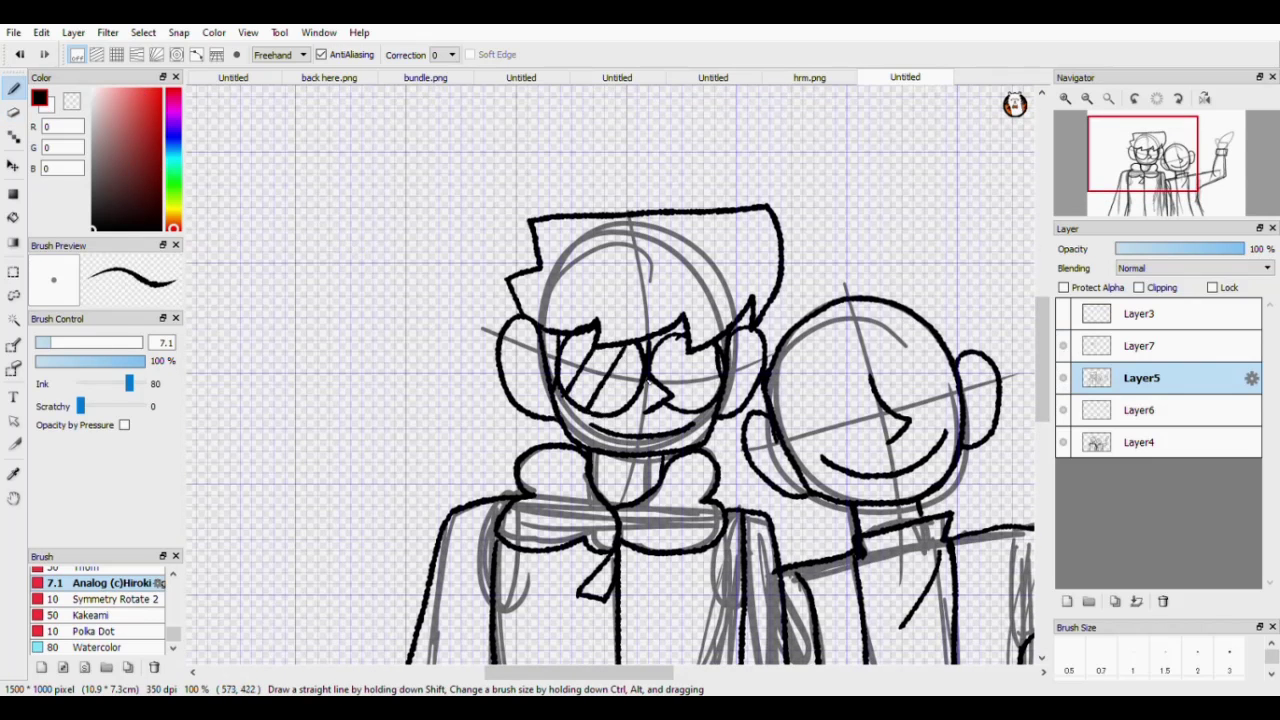
key(ctrl+z)
mouse_move(690, 338)
mouse_down()
mouse_move(664, 388)
mouse_move(682, 414)
mouse_up()
Draw two curved eyebrows above the left figure's glasses, undoing the first attempts.
mouse_move(568, 316)
mouse_down()
mouse_move(633, 319)
mouse_move(713, 271)
mouse_up()
key(ctrl+z)
key(ctrl+z)
mouse_move(553, 314)
mouse_down()
mouse_move(601, 293)
mouse_move(728, 312)
mouse_up()
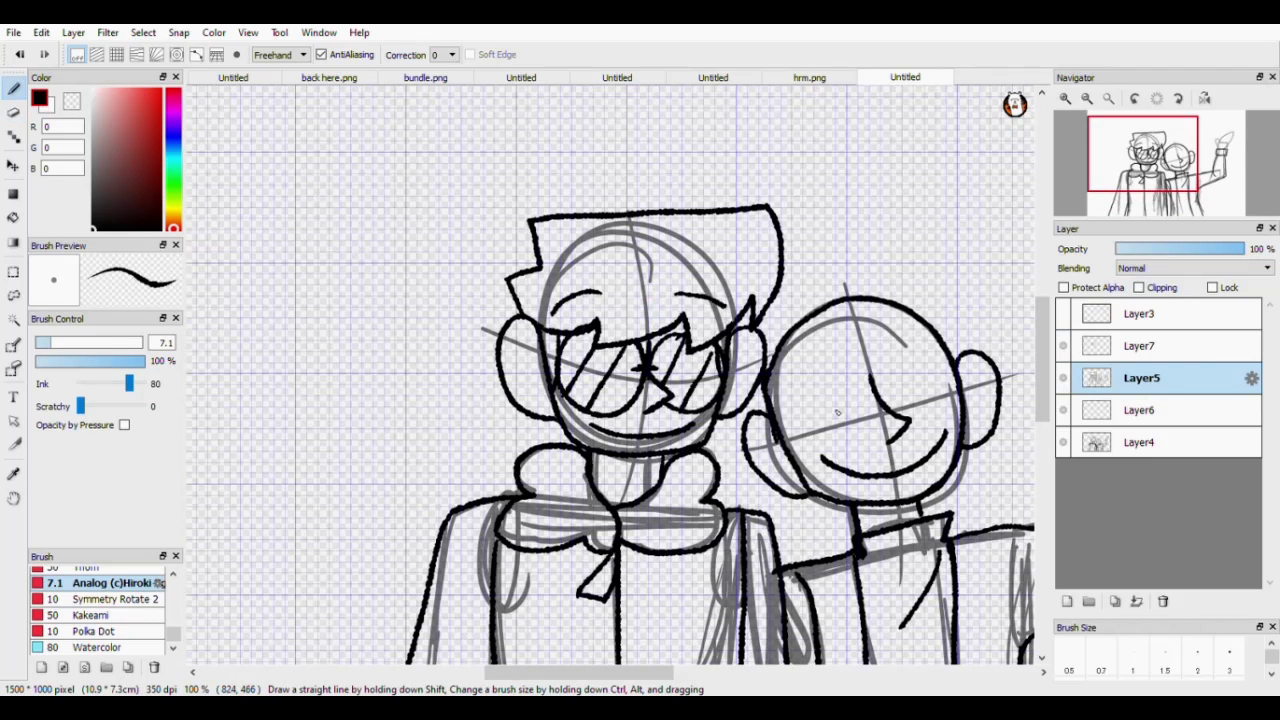
Draw closed eyelids with short lashes and curved eyebrows on the right figure's face.
drag(858, 404, 787, 423)
drag(888, 404, 952, 388)
key(ctrl+z)
drag(793, 398, 825, 372)
Add a new layer above Layer6 and draw four fingers on the right figure's raised hand.
drag(1043, 370, 1043, 412)
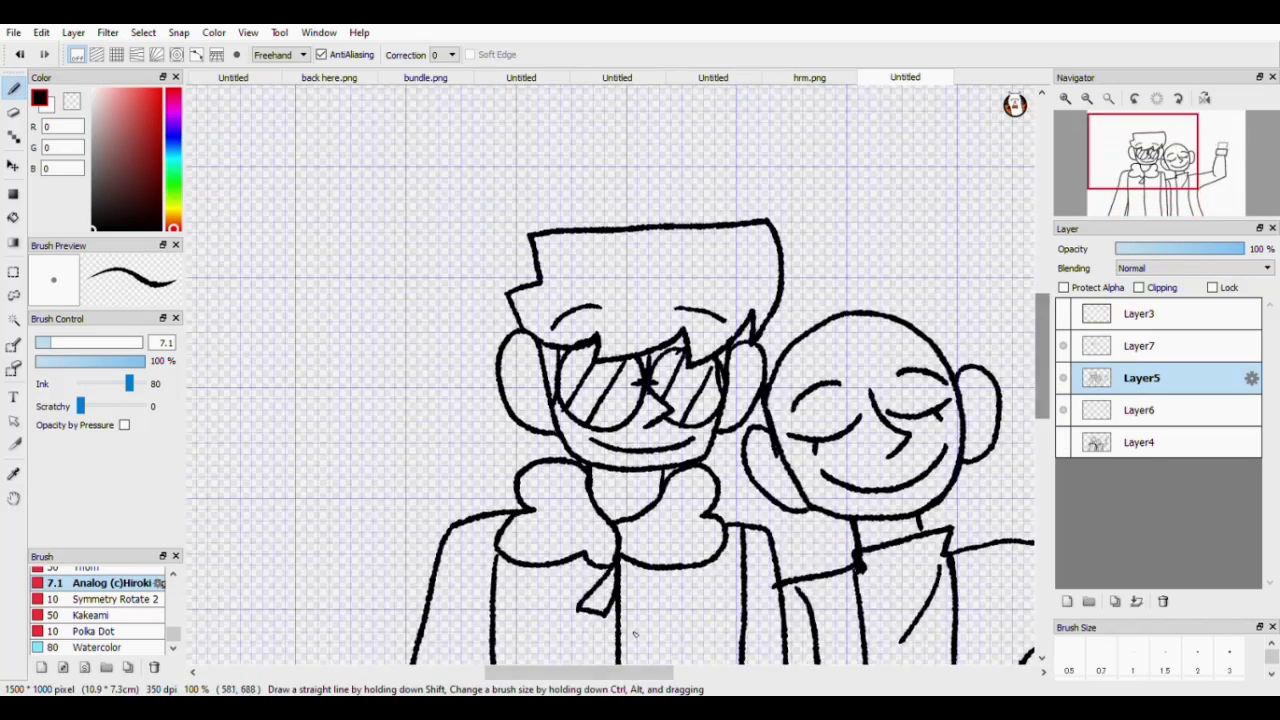
drag(645, 672, 720, 672)
click(1119, 410)
click(1067, 601)
mouse_move(748, 345)
mouse_down()
mouse_move(768, 318)
mouse_move(820, 344)
mouse_up()
key(ctrl+z)
mouse_move(760, 305)
mouse_down()
mouse_move(800, 250)
mouse_move(818, 345)
mouse_up()
key(ctrl+z)
mouse_move(761, 280)
mouse_down()
mouse_move(820, 322)
mouse_move(818, 360)
mouse_up()
key(ctrl+z)
mouse_move(755, 312)
mouse_down()
mouse_move(770, 236)
mouse_move(812, 350)
mouse_up()
key(ctrl+z)
mouse_move(765, 310)
mouse_down()
mouse_move(789, 265)
mouse_move(819, 258)
mouse_move(824, 335)
mouse_move(777, 242)
mouse_move(790, 299)
mouse_move(807, 306)
mouse_up()
key(ctrl+z)
key(ctrl+z)
key(ctrl+z)
drag(829, 257, 811, 357)
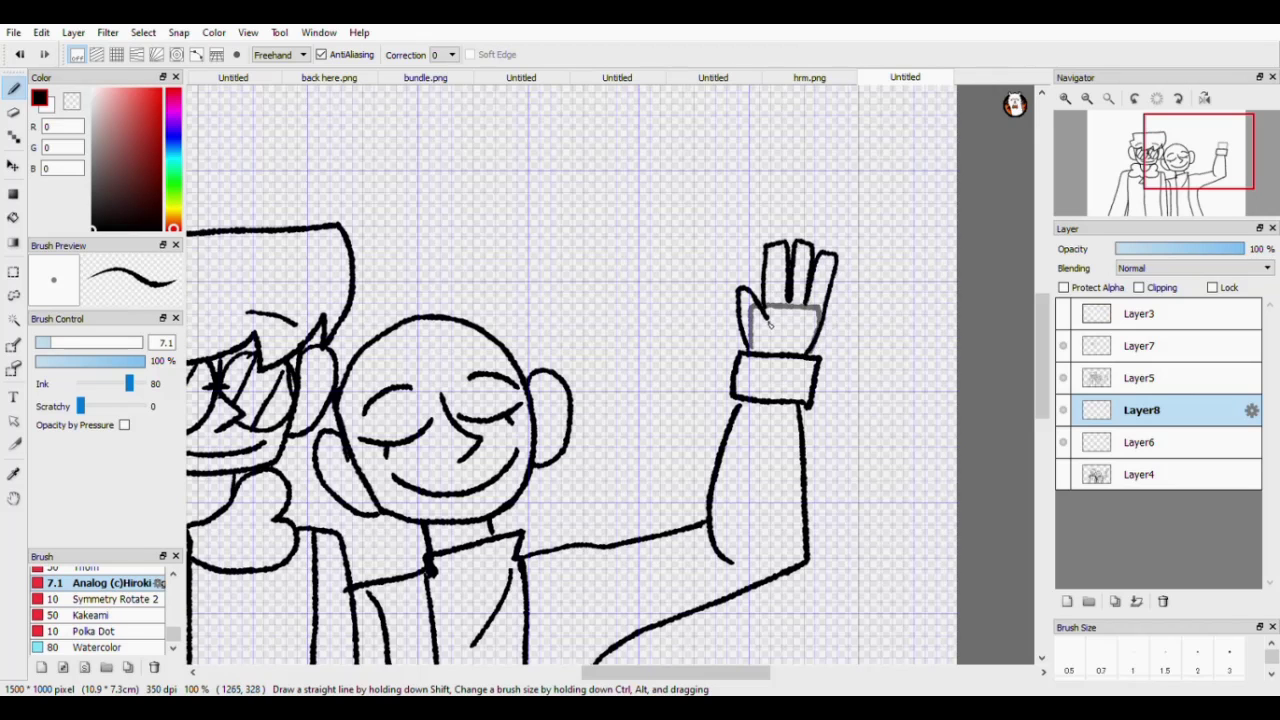
Erase the raised hand's fingers with the eraser at size 132 and delete Layer8.
drag(696, 673, 669, 673)
mouse_move(1044, 392)
mouse_down()
mouse_move(1046, 441)
mouse_move(1045, 390)
mouse_up()
click(13, 113)
drag(926, 258, 837, 497)
click(139, 342)
drag(907, 318, 941, 243)
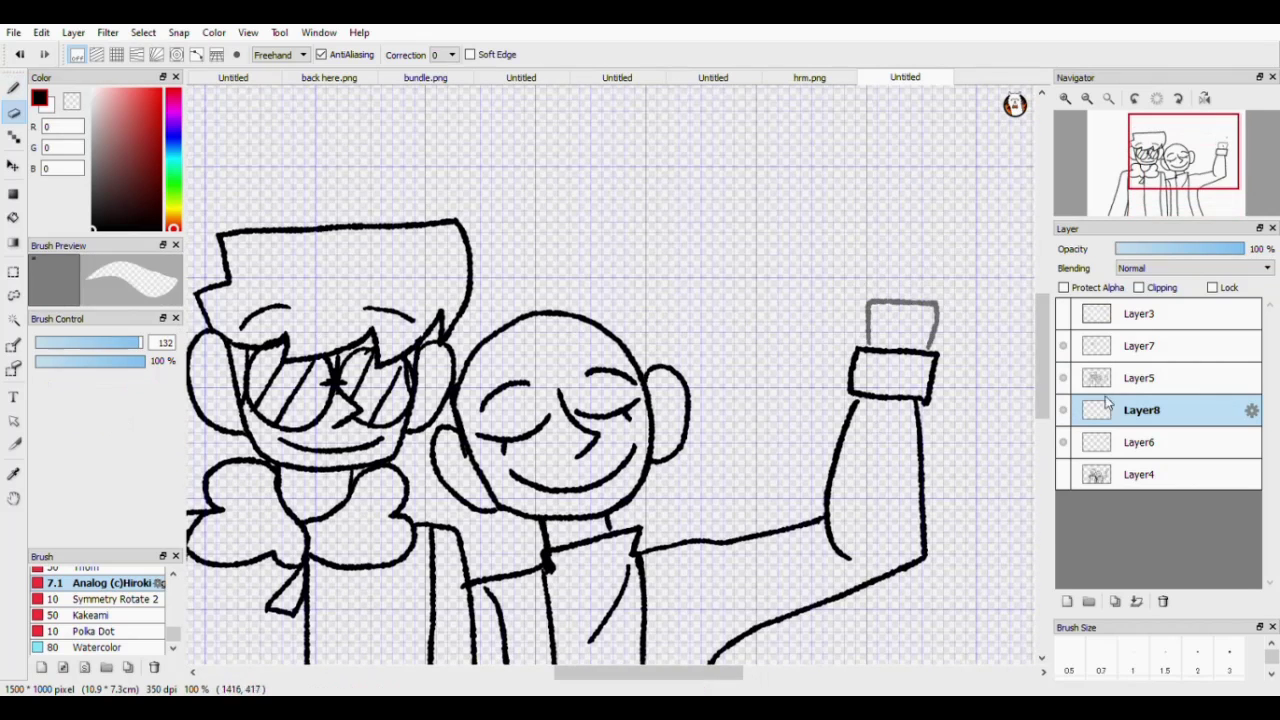
click(1163, 601)
Erase the right figure's raised arm and delete Layer6, which holds the cuff and hand.
mouse_move(908, 372)
mouse_down()
mouse_move(914, 530)
mouse_move(798, 512)
mouse_move(783, 613)
mouse_up()
drag(1043, 402, 1043, 438)
drag(783, 377, 763, 515)
click(1112, 407)
click(1163, 601)
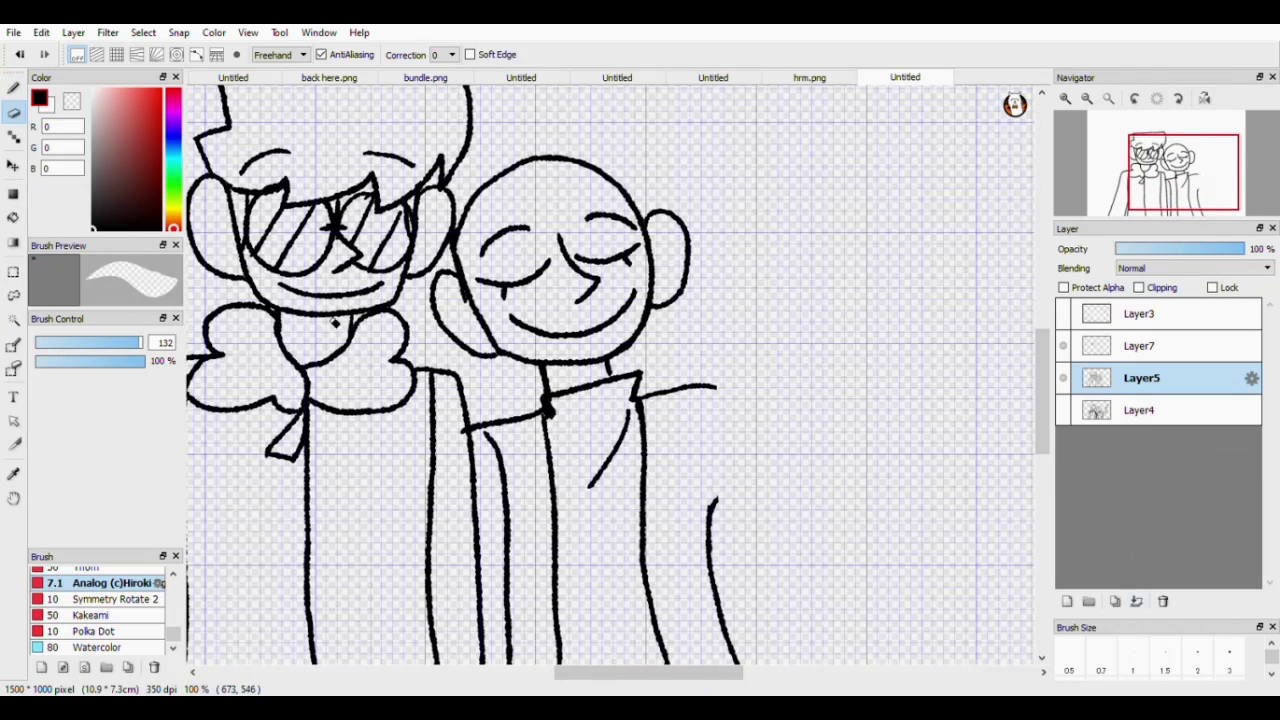
Try to extend the right figure's shoulder line into a lowered sleeve.
key(b)
drag(712, 388, 738, 396)
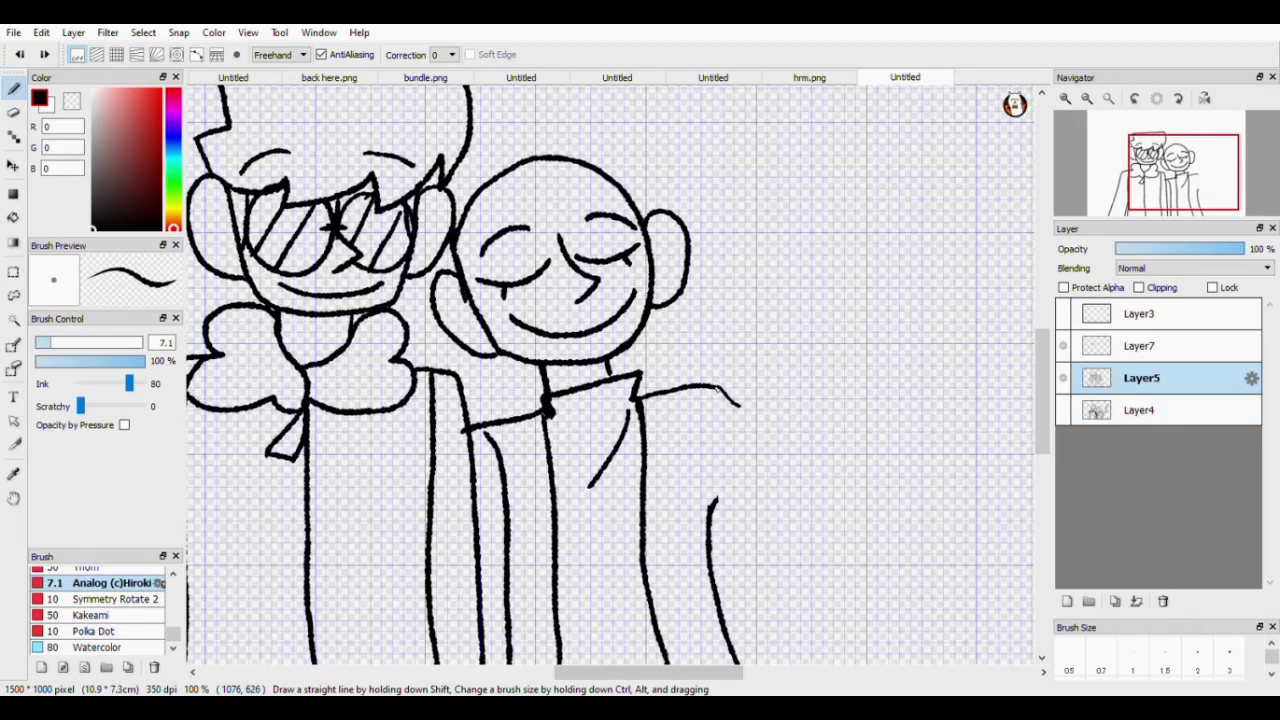
mouse_move(751, 407)
mouse_down()
mouse_move(762, 509)
mouse_move(776, 479)
mouse_move(811, 560)
mouse_up()
key(ctrl+z)
key(ctrl+z)
key(ctrl+z)
key(ctrl+z)
Erase the right figure's leftover lower sleeve line and show the Layer4 sketch as a guide.
click(14, 113)
drag(718, 520, 732, 645)
drag(1042, 376, 1042, 401)
click(1065, 411)
click(14, 88)
mouse_move(710, 284)
mouse_down()
mouse_move(708, 415)
mouse_move(750, 568)
mouse_up()
key(ctrl+z)
key(ctrl+z)
mouse_move(709, 284)
mouse_down()
mouse_move(740, 332)
mouse_move(722, 446)
mouse_up()
key(ctrl+z)
key(ctrl+z)
key(ctrl+z)
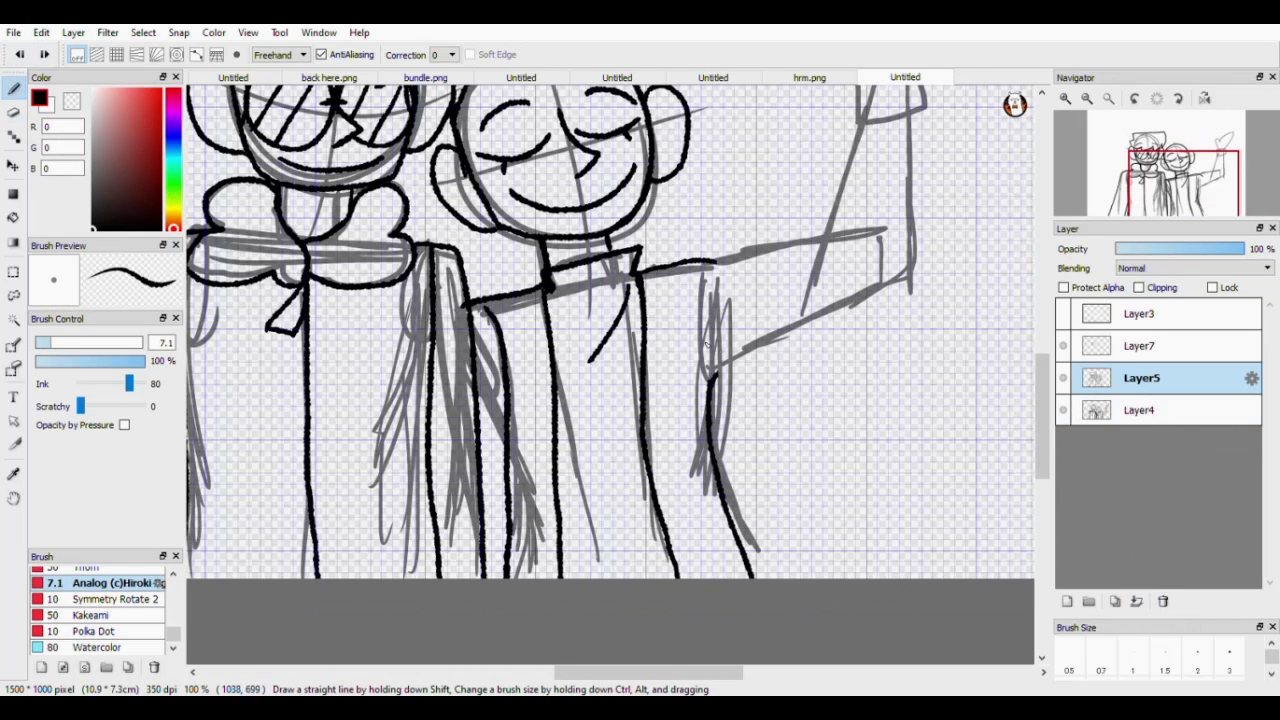
click(20, 55)
key(ctrl+z)
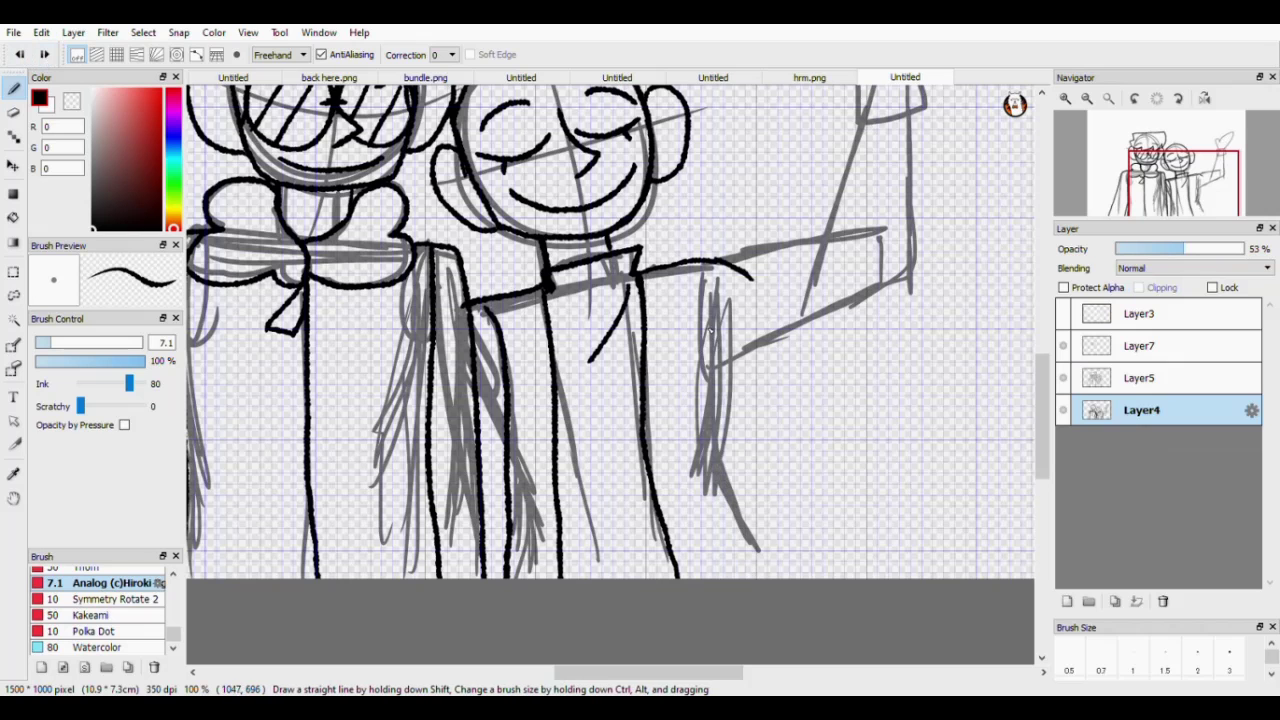
Draw the inner and outer lines of the right figure's lowered sleeve on Layer5, then hide the Layer4 sketch.
click(1149, 387)
mouse_move(740, 358)
mouse_down()
mouse_move(733, 490)
mouse_move(780, 576)
mouse_up()
drag(752, 284, 832, 534)
drag(1044, 435, 1055, 394)
click(1064, 410)
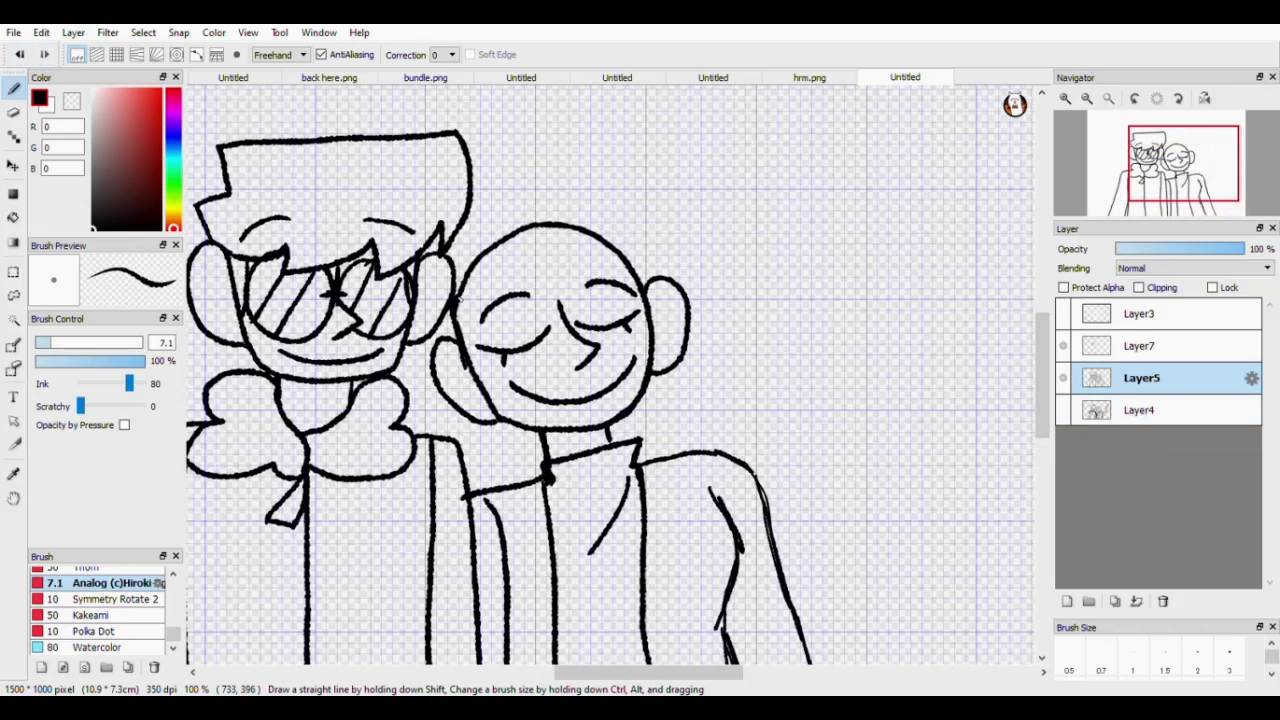
Draw the right figure's hair with side strands, a swept-up top with a curl, and a fringe across the forehead.
drag(466, 302, 522, 438)
mouse_move(637, 265)
mouse_down()
mouse_move(656, 415)
mouse_move(648, 280)
mouse_up()
mouse_move(463, 241)
mouse_down()
mouse_move(653, 162)
mouse_move(670, 268)
mouse_up()
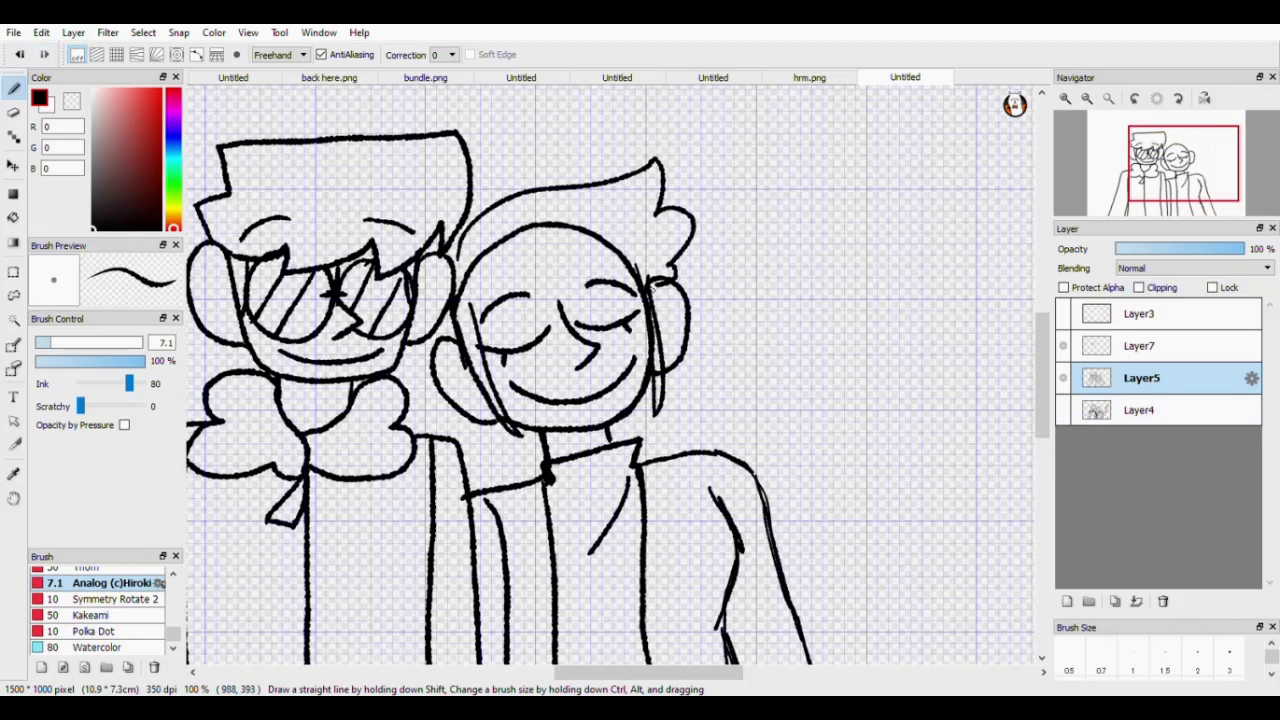
drag(500, 254, 652, 288)
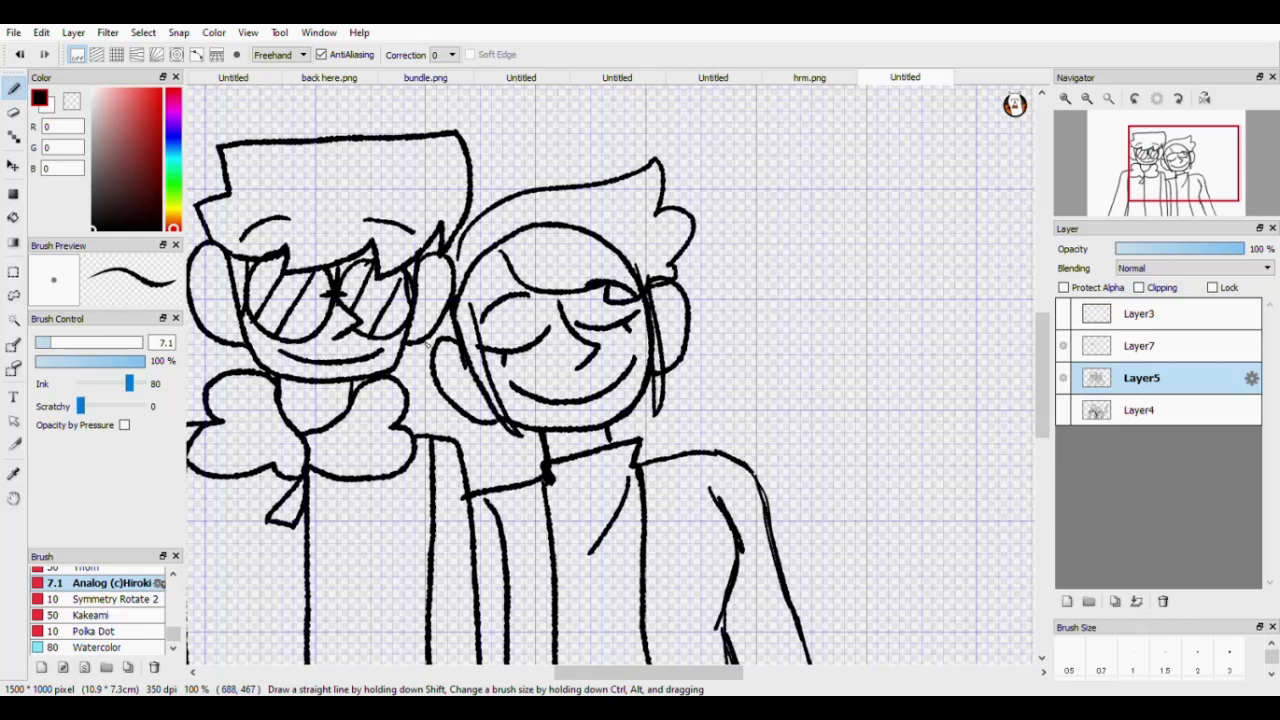
Draw long hair strands beside the right figure's neck and rectangular glasses over the eyes.
drag(678, 375, 702, 442)
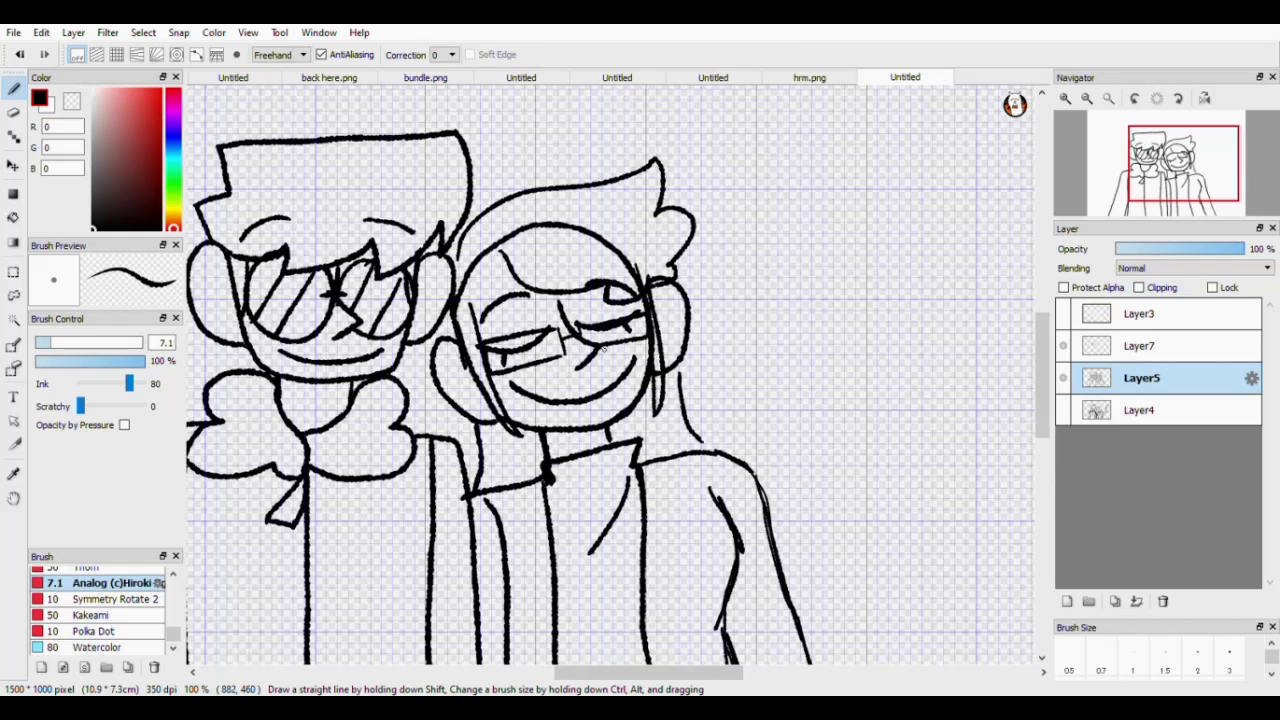
key(ctrl+z)
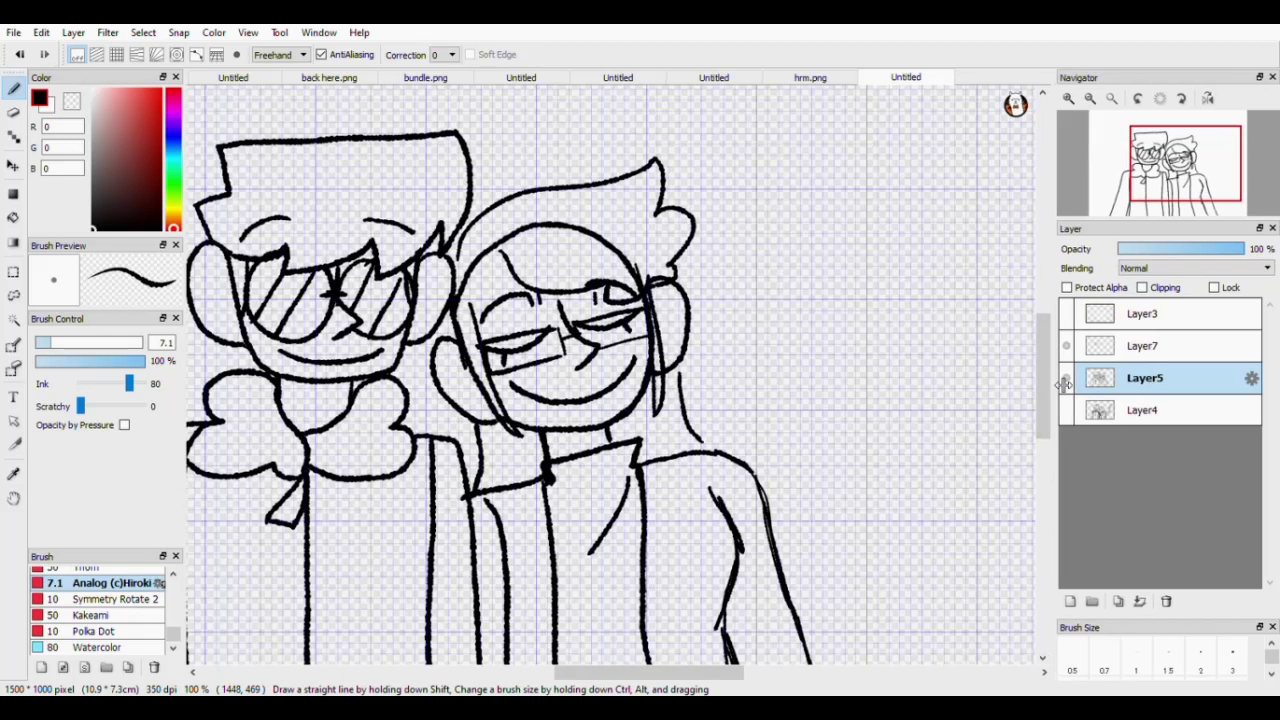
mouse_move(1041, 330)
mouse_down()
mouse_move(1041, 418)
mouse_move(1041, 375)
mouse_up()
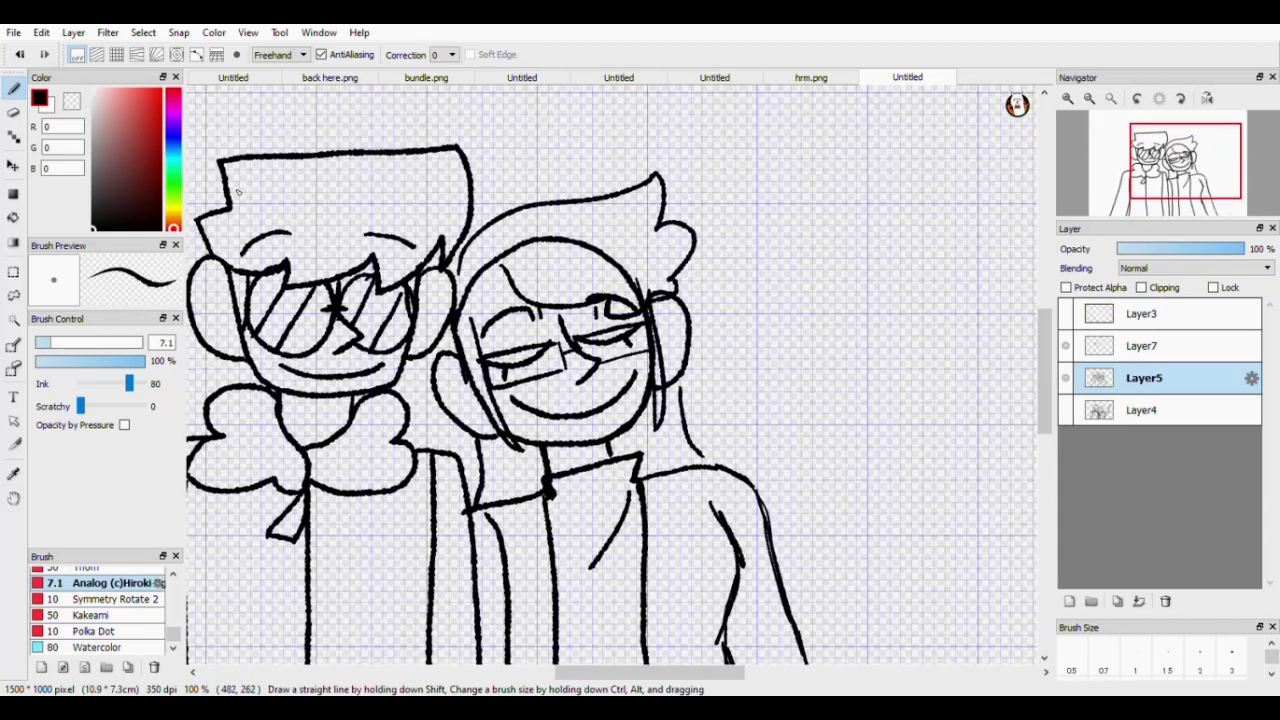
Erase the right figure's head outline inside the hair and draw a small striped clip beside the fringe.
key(e)
mouse_move(612, 268)
mouse_down()
mouse_move(632, 293)
mouse_move(626, 268)
mouse_move(576, 248)
mouse_up()
key(ctrl+z)
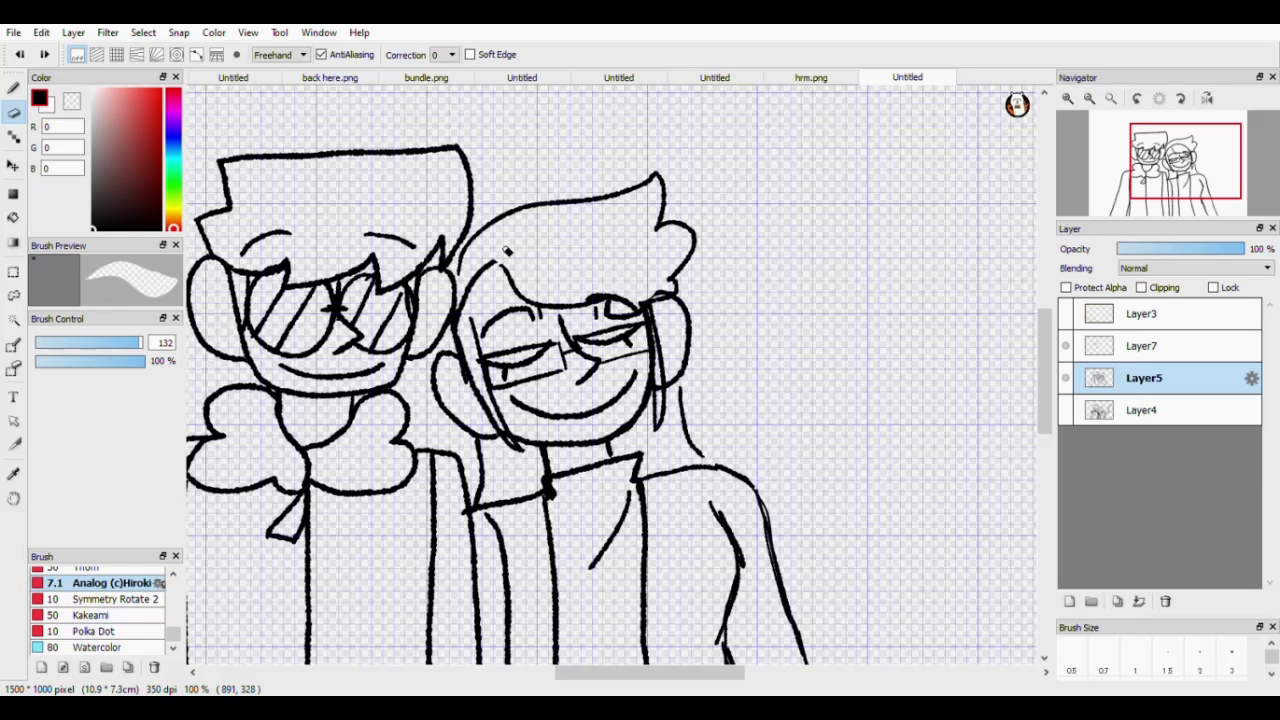
key(ctrl+z)
drag(471, 297, 476, 300)
mouse_move(503, 258)
mouse_down()
mouse_move(550, 250)
mouse_move(624, 270)
mouse_up()
key(b)
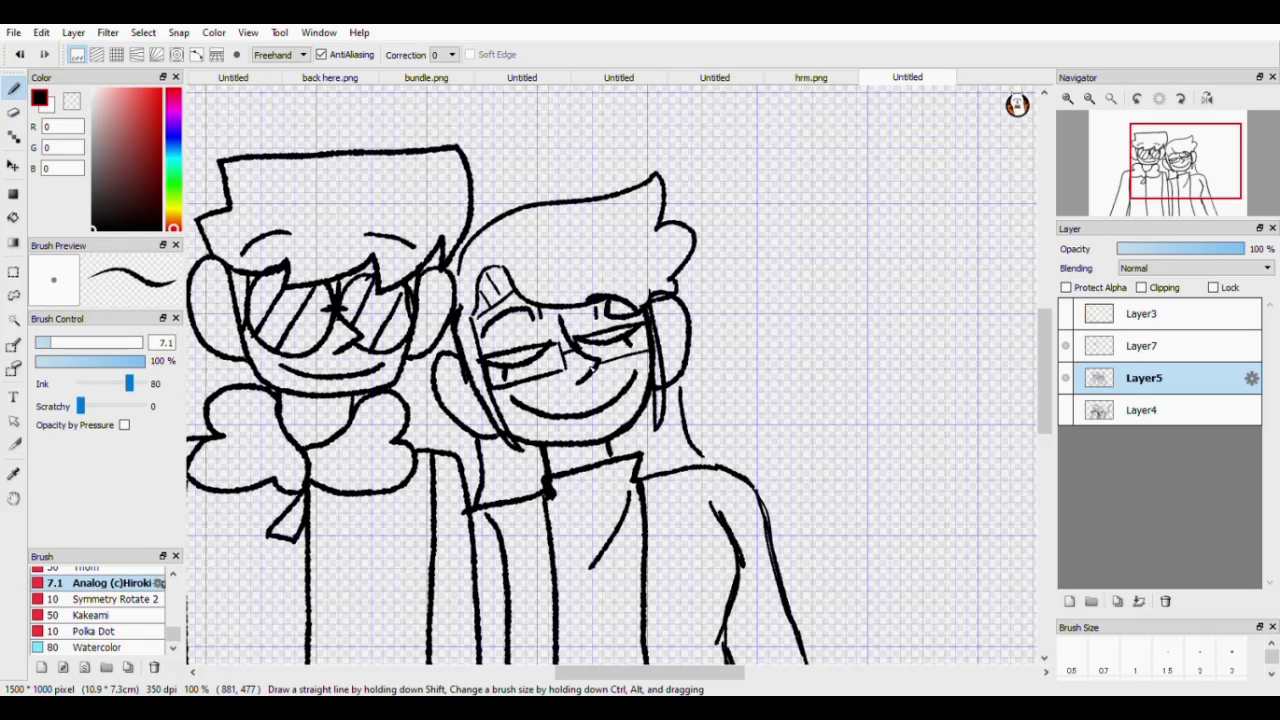
Draw pointed hair tips over the right figure's shoulder and erase the shoulder line passing through them.
scroll(560, 360, down, 3)
drag(650, 366, 666, 438)
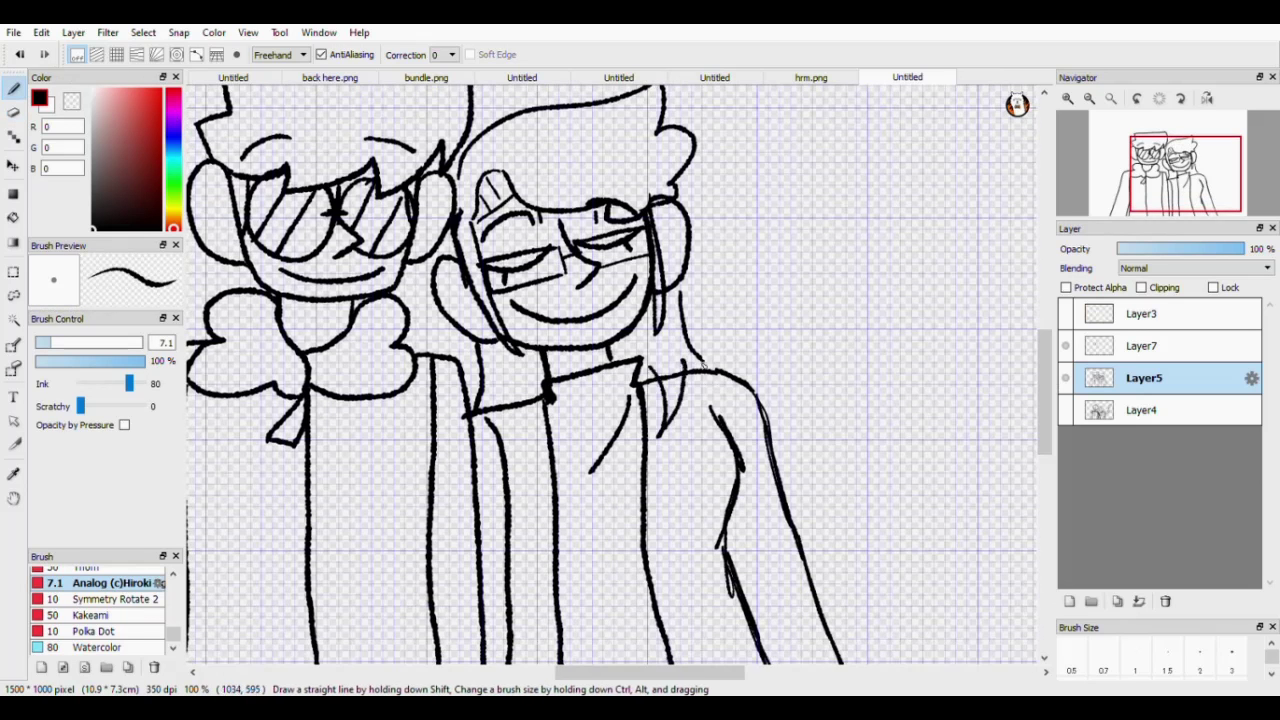
key(e)
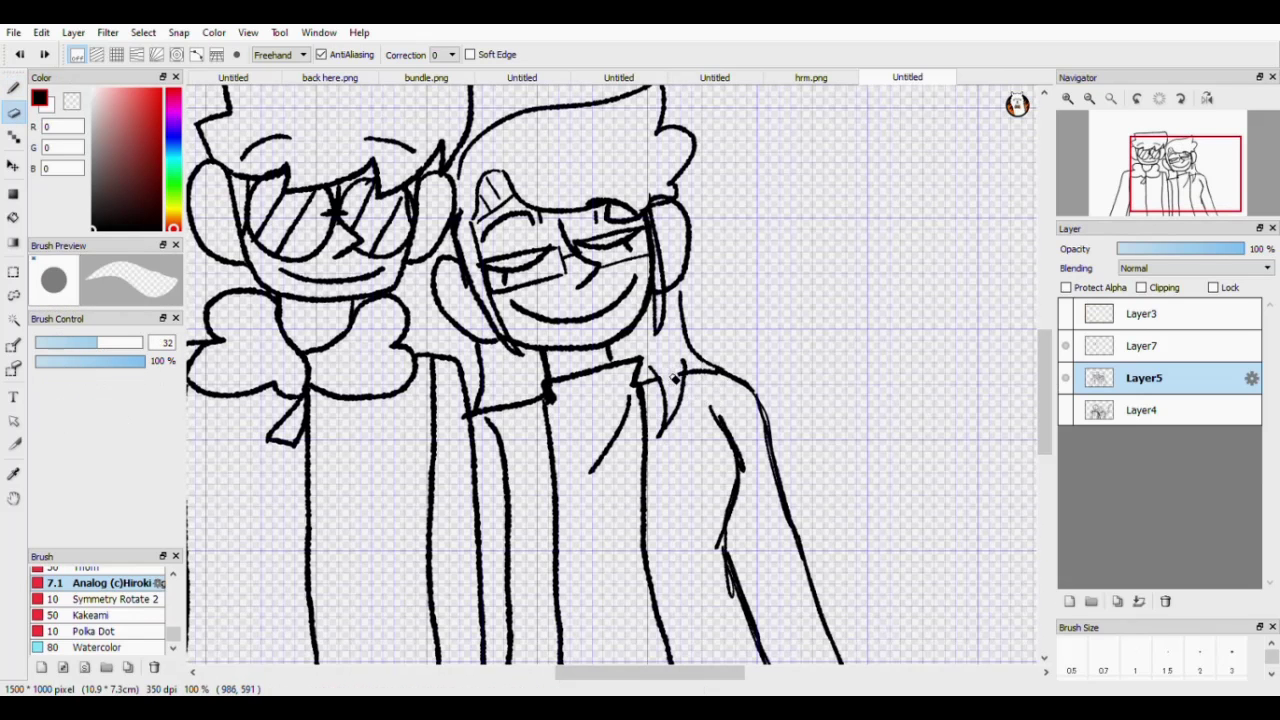
key(b)
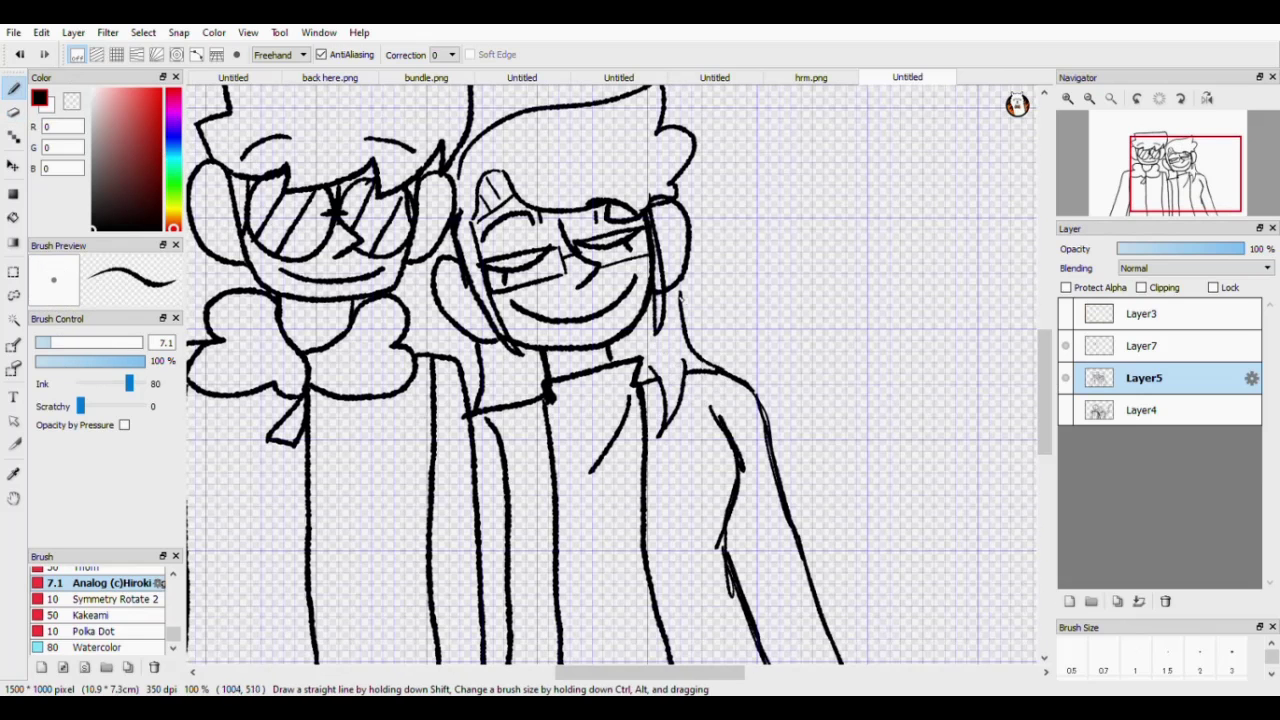
Delete the Layer4 sketch and erase the rough inner sleeve line of the right figure.
click(1138, 414)
click(1165, 601)
mouse_move(1046, 405)
mouse_down()
mouse_move(1050, 462)
mouse_move(1053, 417)
mouse_move(1048, 428)
mouse_up()
key(e)
mouse_move(724, 331)
mouse_down()
mouse_move(740, 498)
mouse_move(790, 630)
mouse_up()
Redraw the right figure's inner sleeve line as one smooth curve in black.
key(b)
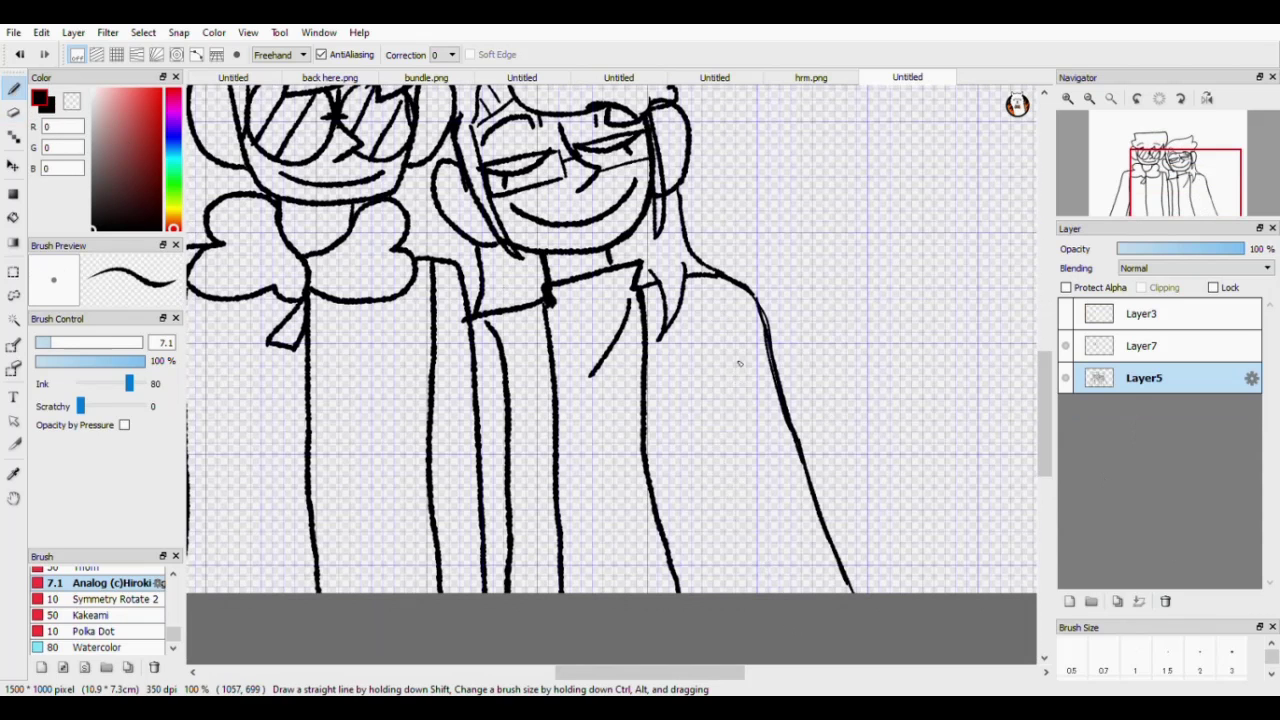
key(x)
click(50, 107)
drag(729, 452, 776, 592)
Add a new layer below Layer5 and merge Layer7 into Layer5.
scroll(1044, 439, up, 5)
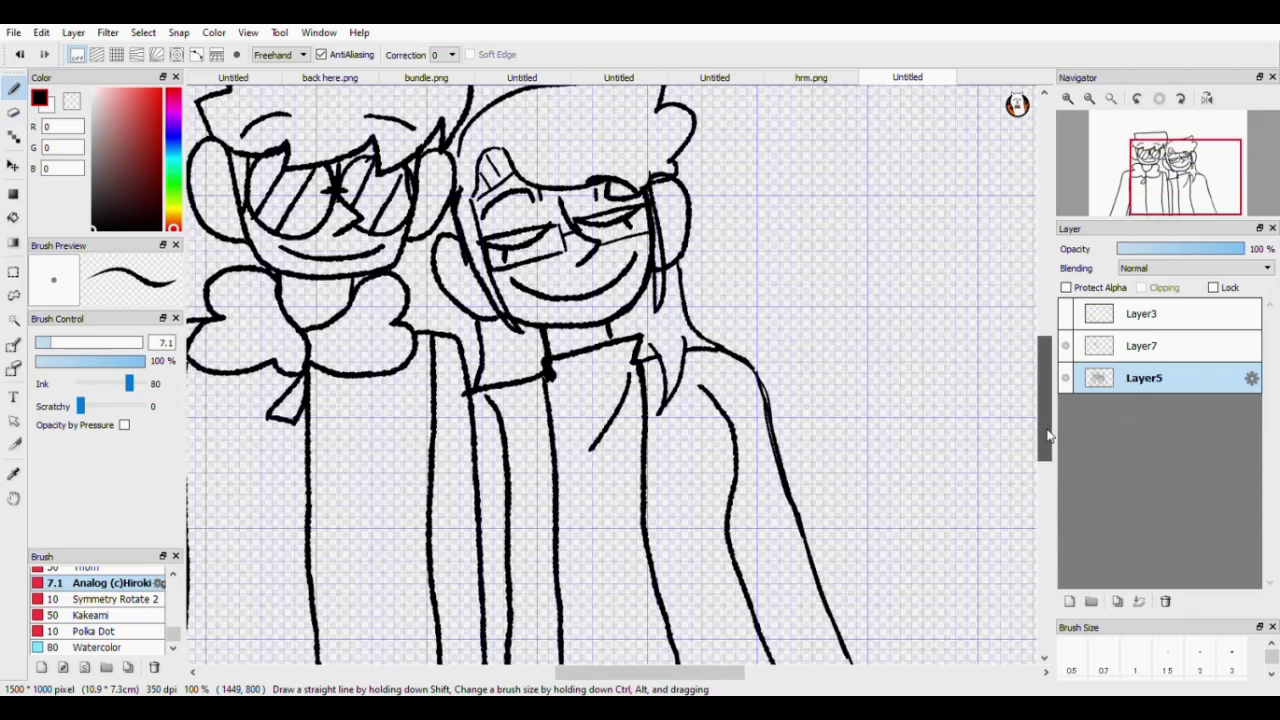
mouse_move(674, 677)
mouse_down()
mouse_move(590, 674)
mouse_move(672, 675)
mouse_up()
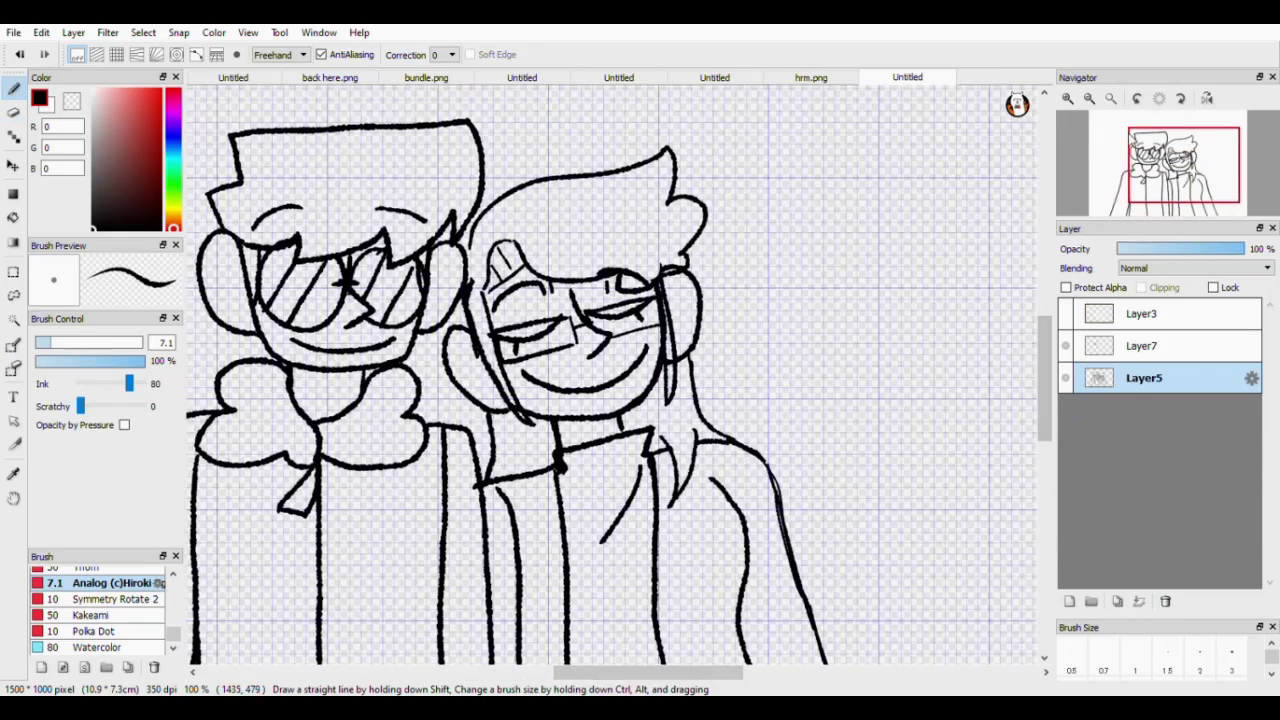
click(1111, 98)
click(15, 164)
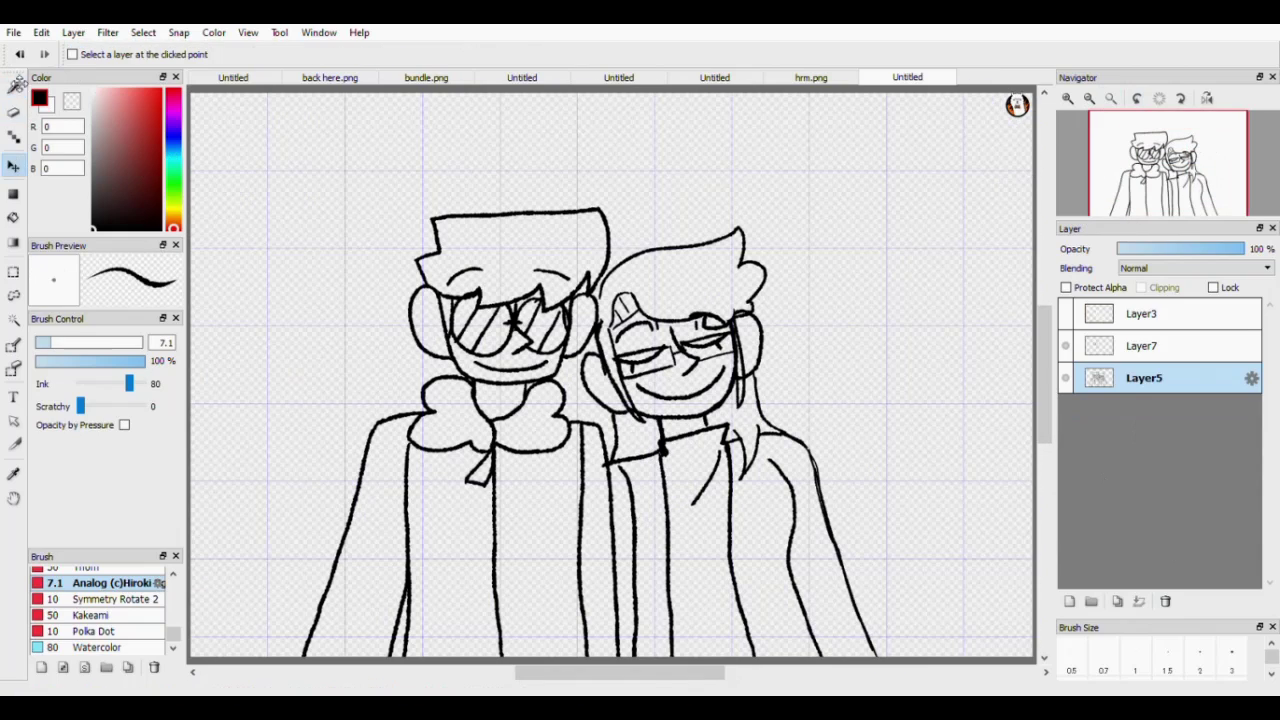
click(14, 89)
click(1069, 601)
drag(1125, 382, 1125, 420)
click(1141, 348)
click(1065, 347)
click(1065, 347)
click(1139, 601)
click(1140, 378)
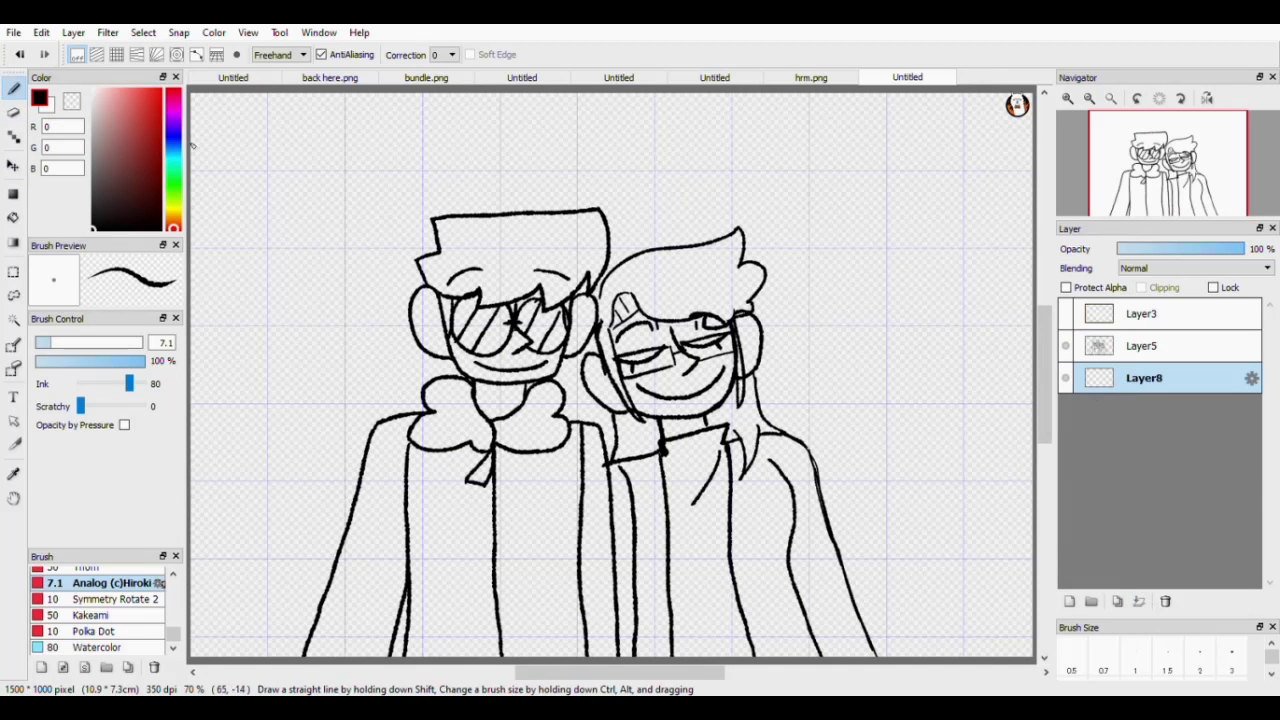
Choose pale yellow RGB 254, 255, 187 and set the Pen brush to size 111.
click(173, 208)
click(118, 89)
click(116, 92)
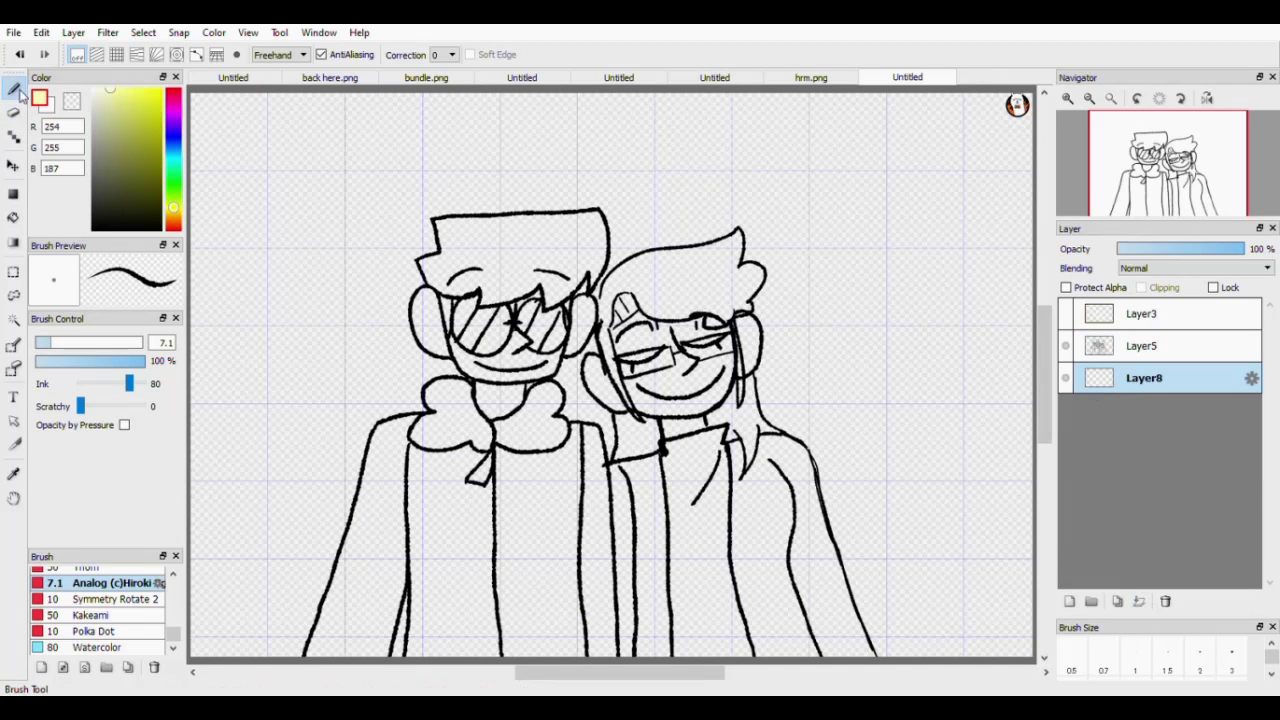
scroll(120, 610, up, 5)
click(82, 575)
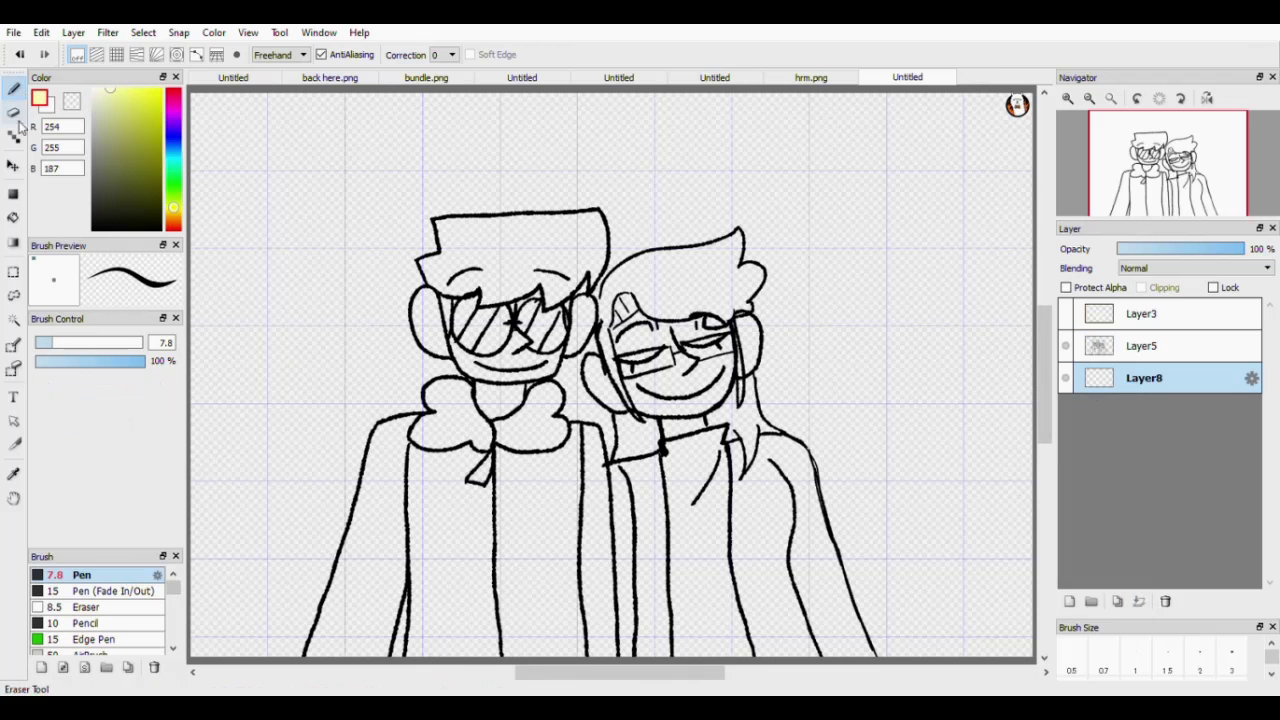
click(134, 343)
Choose yellow RGB 251, 253, 120 for the left figure's hair and undo the pale test strokes.
drag(516, 264, 524, 255)
click(121, 110)
click(1068, 98)
click(1068, 98)
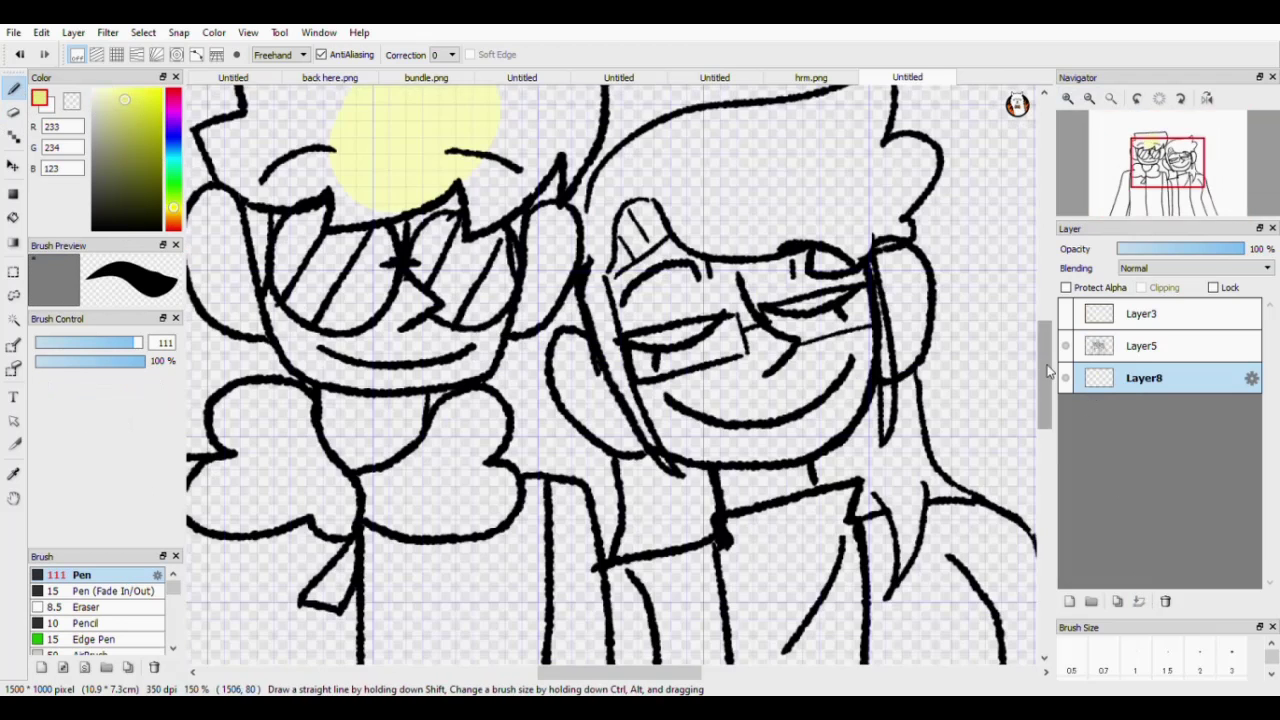
drag(1045, 348, 1045, 296)
click(130, 90)
key(ctrl+z)
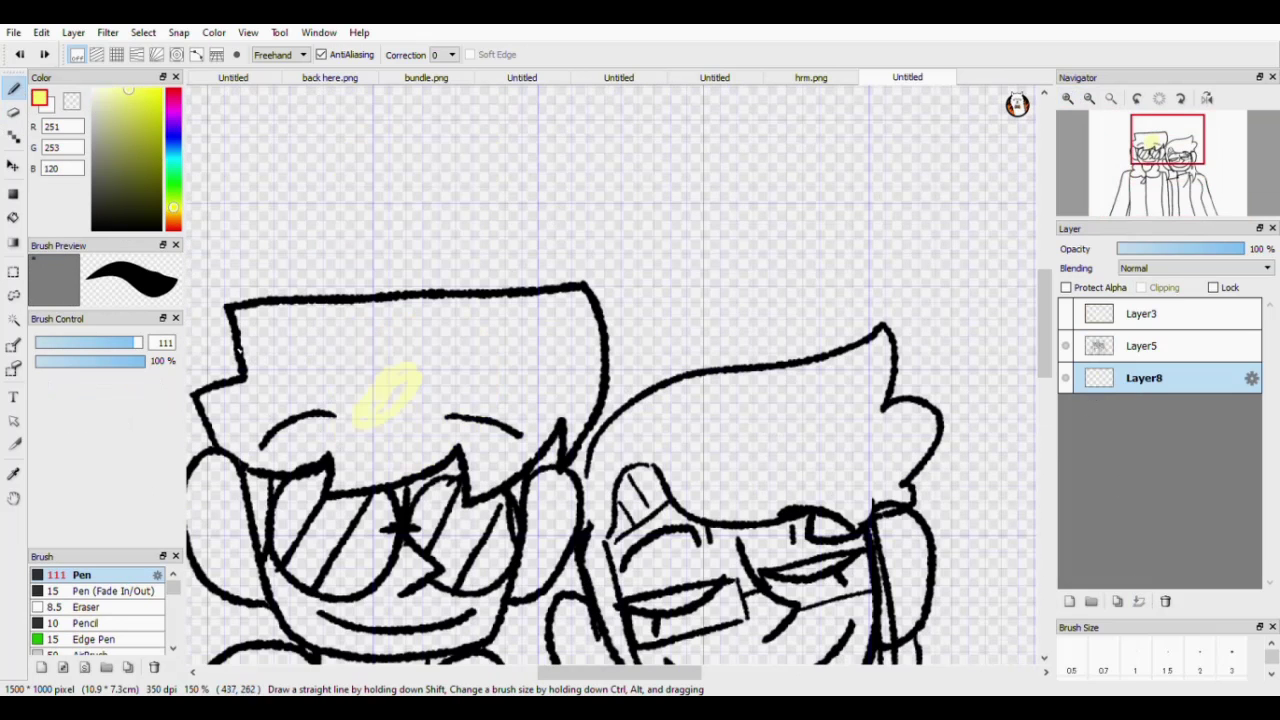
key(ctrl+z)
Select the main area of the left figure's hair with the Magic Wand and fill it with yellow RGB 251, 253, 120.
click(14, 319)
click(354, 399)
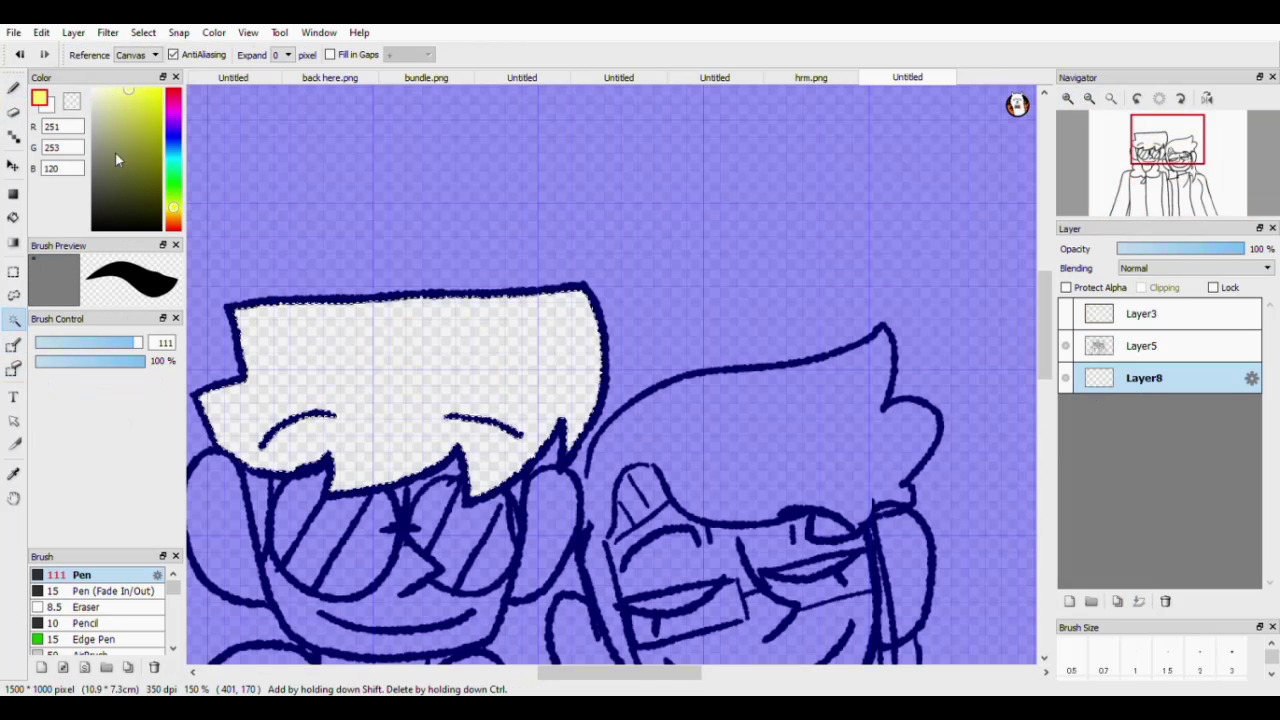
key(b)
mouse_move(286, 314)
mouse_down()
mouse_move(400, 380)
mouse_move(598, 370)
mouse_up()
key(ctrl+d)
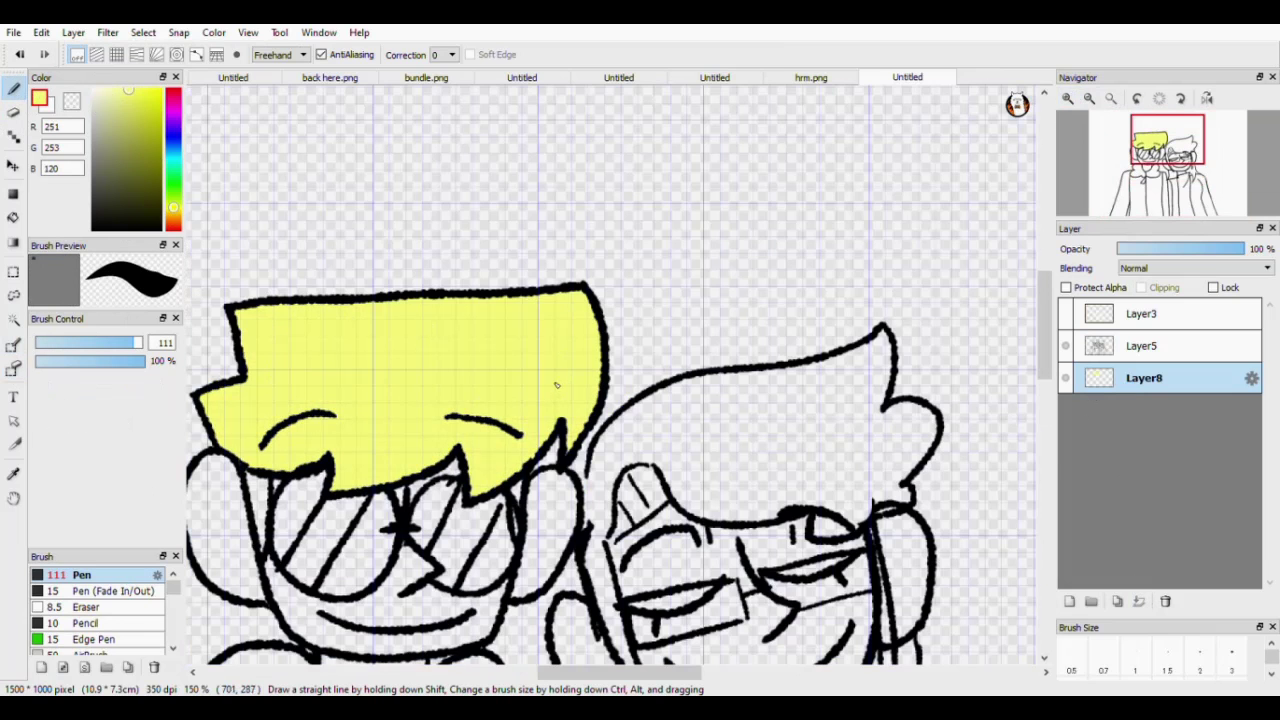
Select and fill the two narrow hair slivers beside the left figure's glasses with the same yellow.
click(14, 319)
click(259, 512)
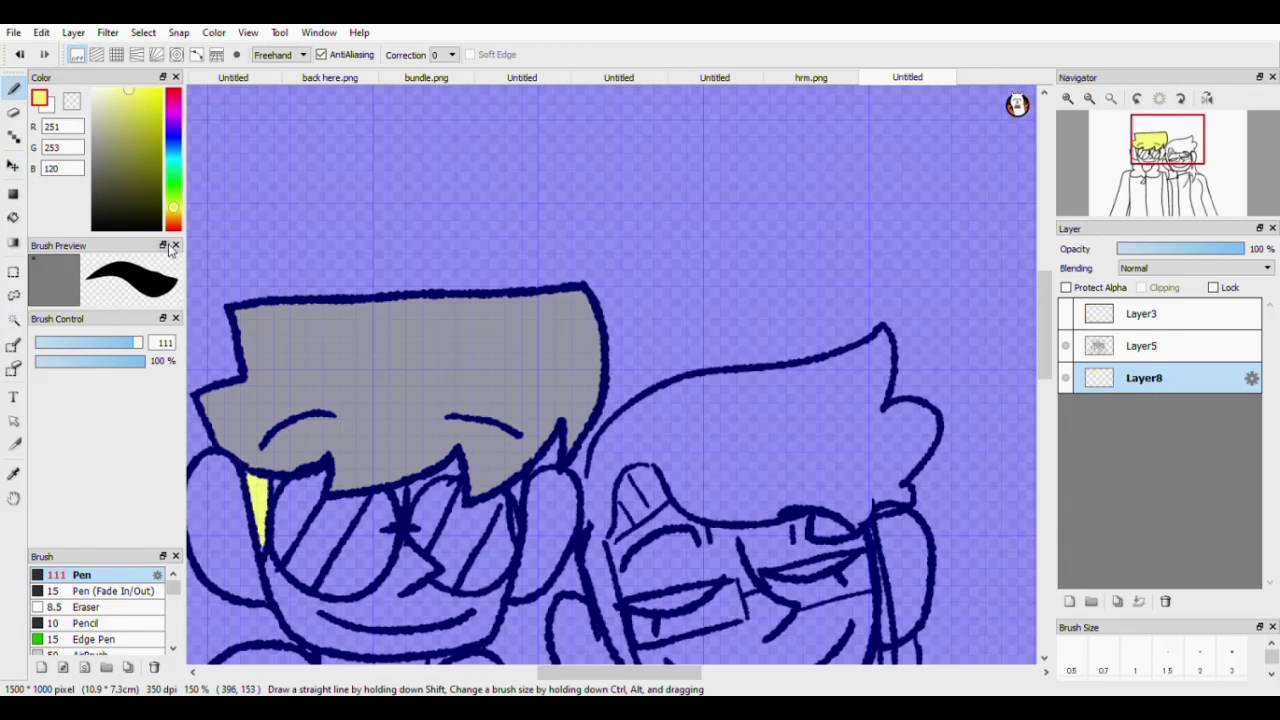
key(ctrl+d)
click(14, 318)
click(521, 497)
key(ctrl+d)
key(p)
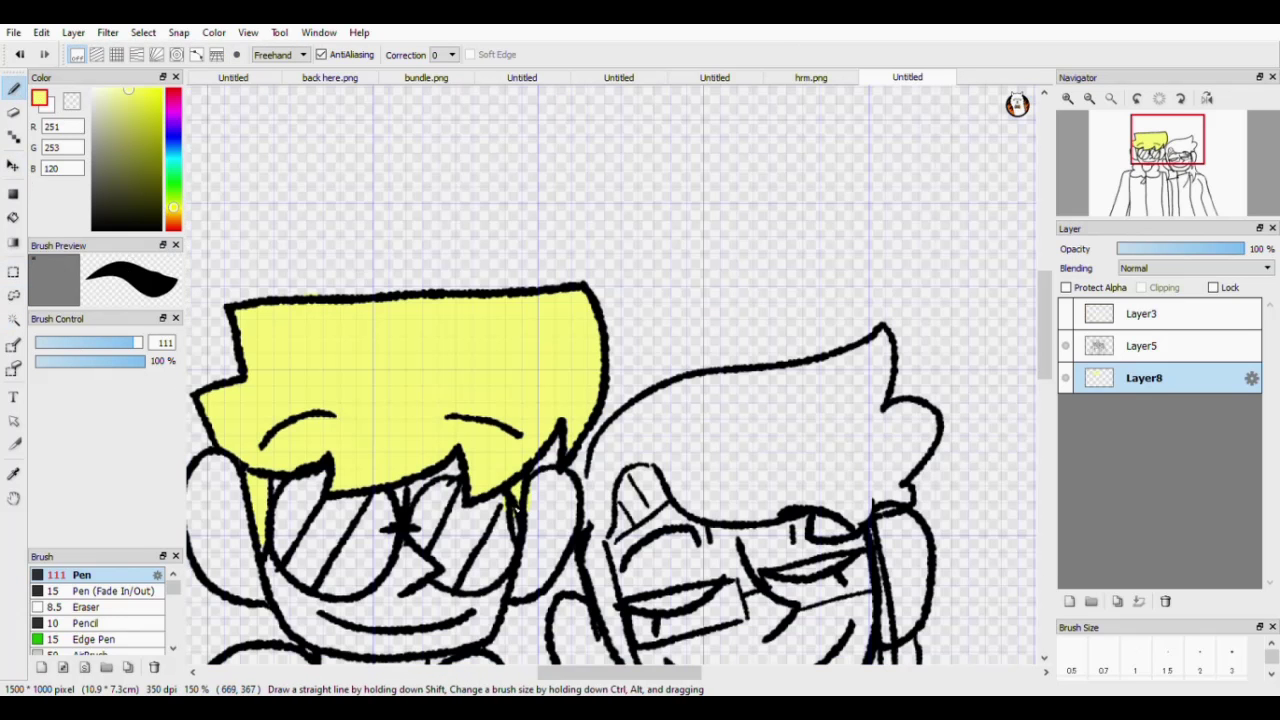
Add a new layer beneath Layer8 and paint both of the left figure's glasses lenses in light blue RGB 186, 217, 240.
drag(121, 151, 110, 144)
click(173, 149)
click(115, 110)
drag(340, 543, 333, 536)
key(ctrl+z)
click(1069, 601)
drag(1141, 380, 1141, 418)
mouse_move(318, 500)
mouse_down()
mouse_move(355, 545)
mouse_move(300, 560)
mouse_move(365, 578)
mouse_move(372, 512)
mouse_move(455, 545)
mouse_move(500, 535)
mouse_move(505, 565)
mouse_move(455, 576)
mouse_up()
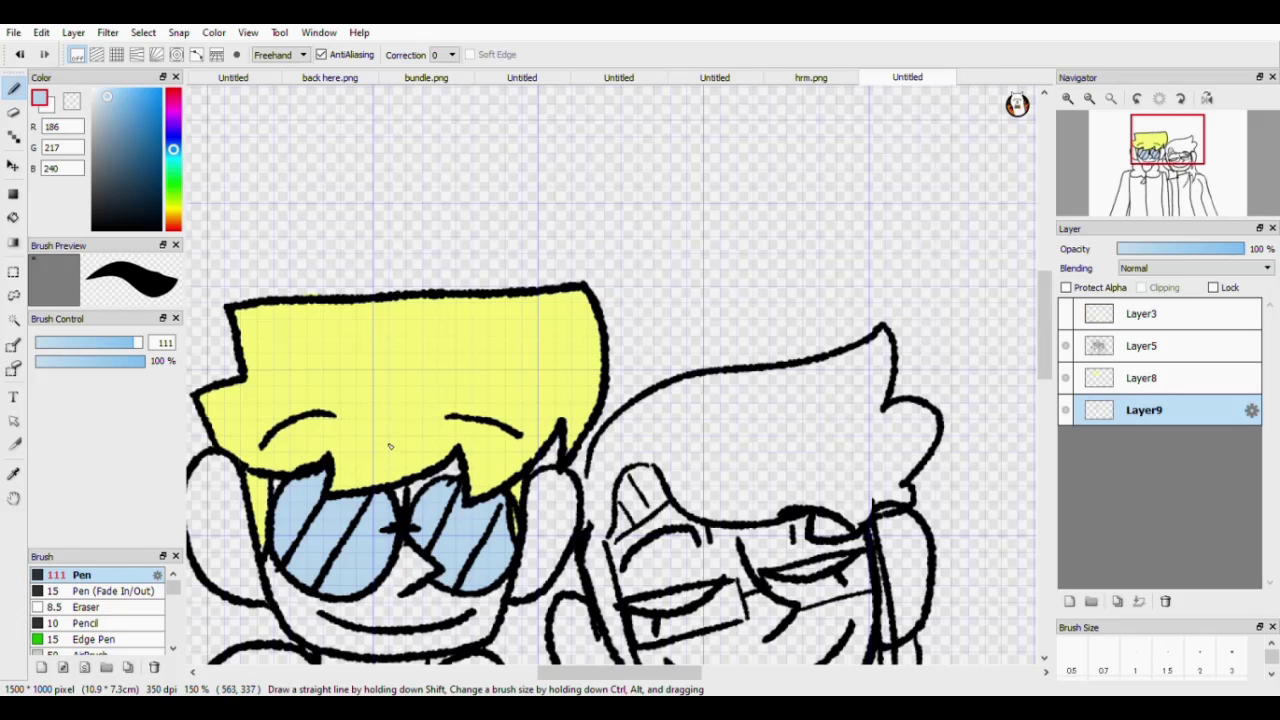
Paint the middle reflection stripe of both lenses in RGB 233, 244, 253 and merge Layer8 down into Layer9.
click(97, 91)
drag(305, 552, 330, 522)
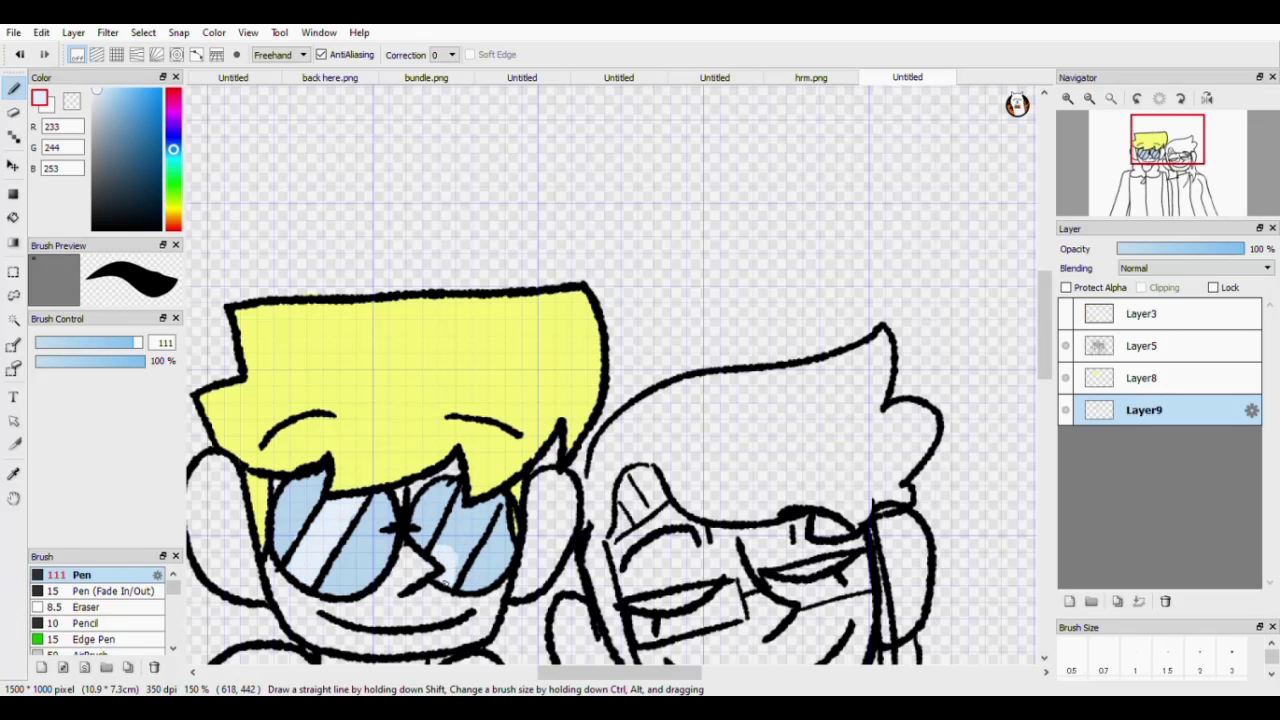
drag(456, 568, 467, 548)
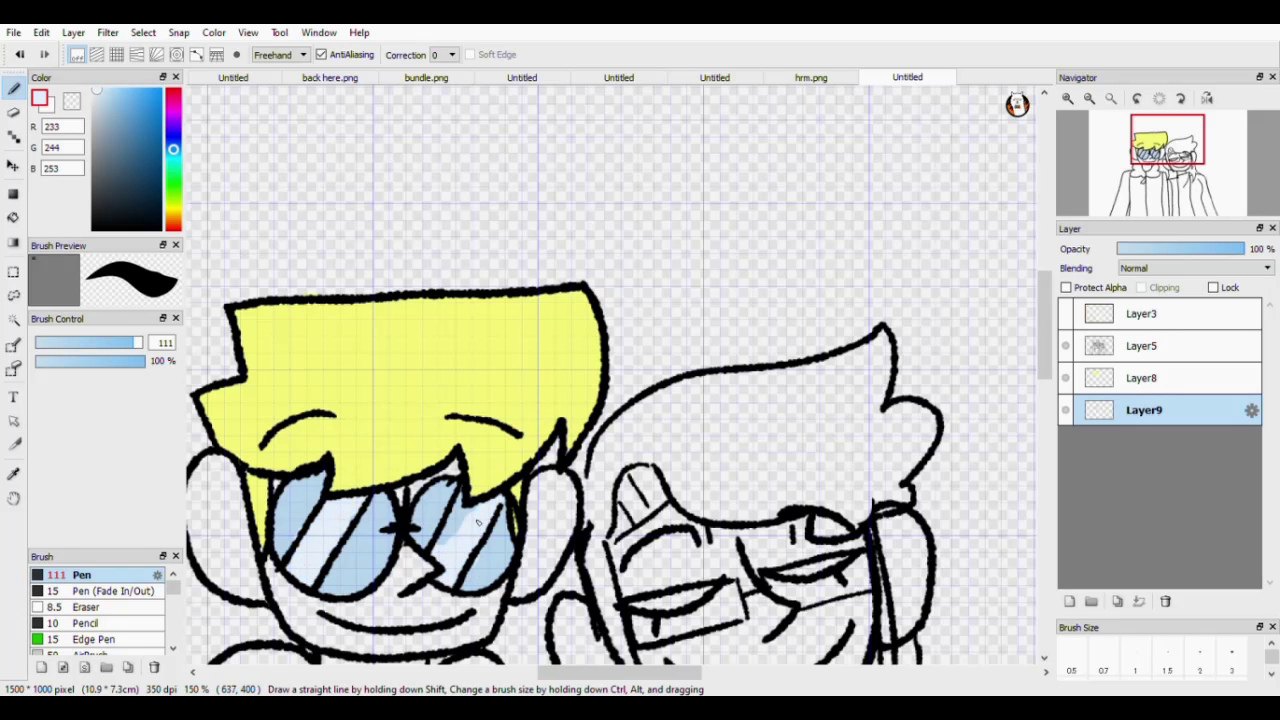
click(1131, 380)
click(1139, 601)
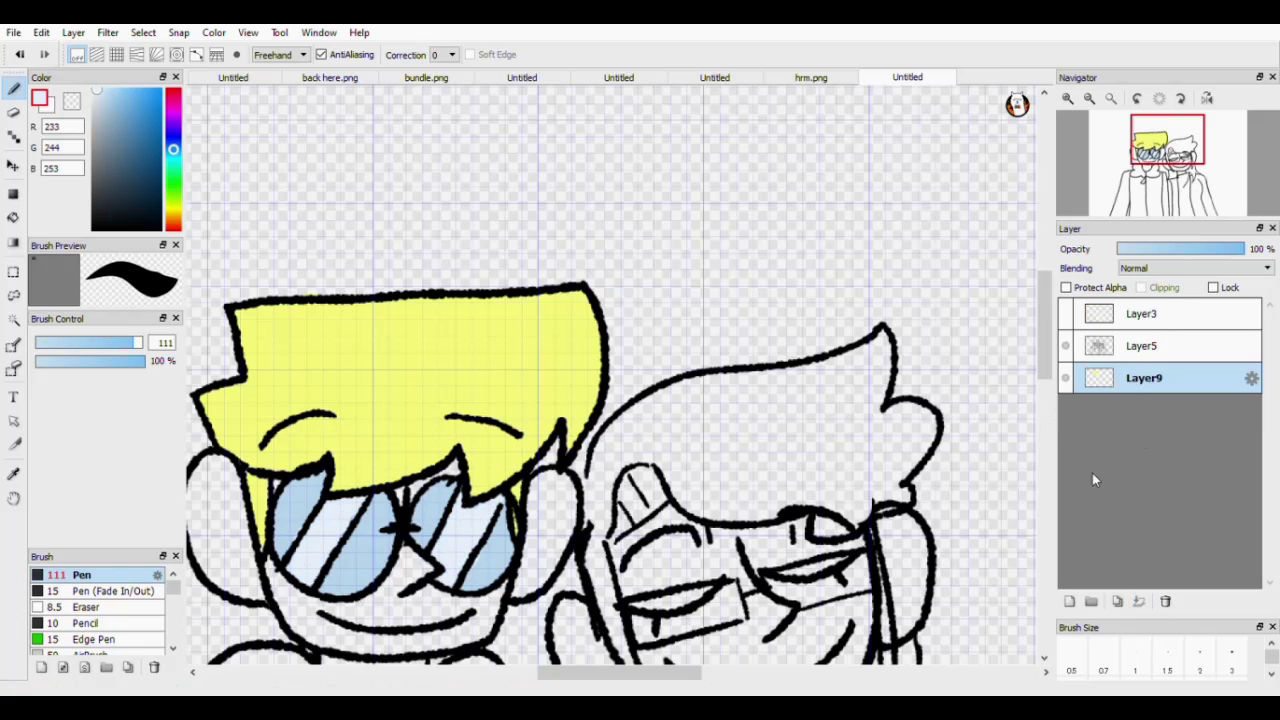
Colour both lobes of the left figure's fluffy collar in pale green RGB 233, 253, 238, staying inside the outlines.
drag(1046, 361, 1046, 397)
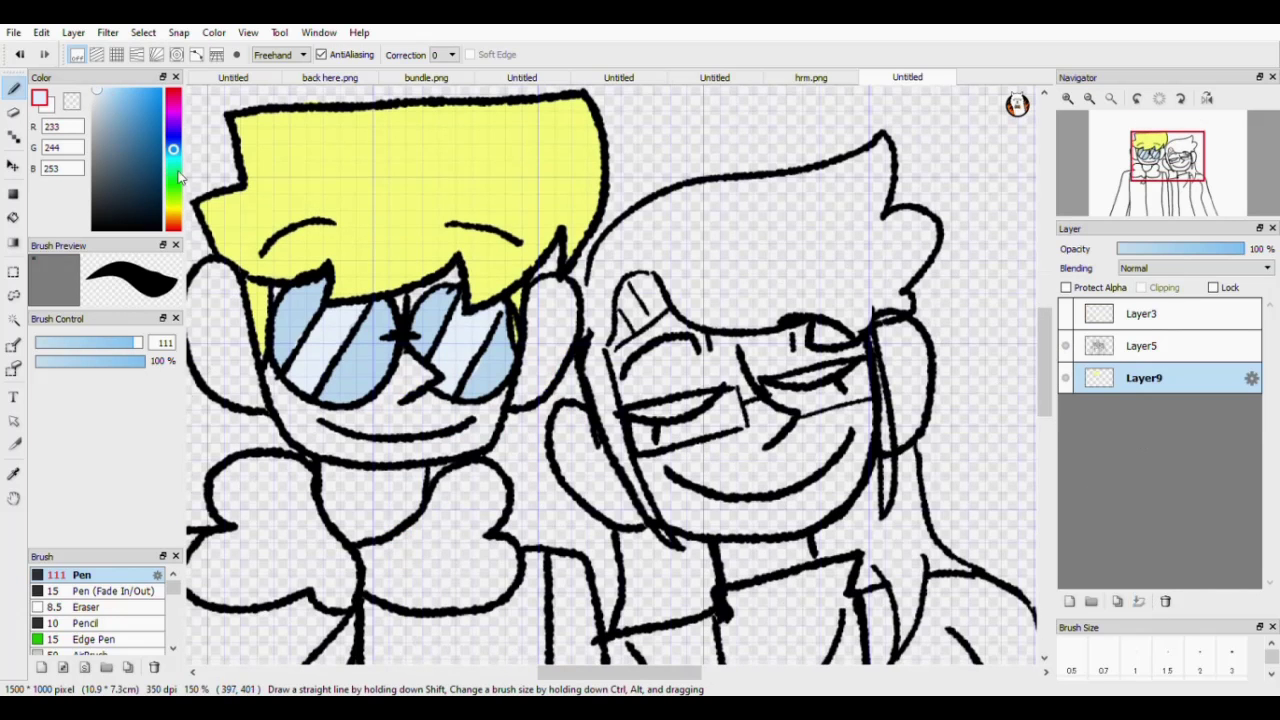
click(172, 177)
mouse_move(320, 555)
mouse_down()
mouse_move(280, 509)
mouse_move(296, 487)
mouse_move(247, 475)
mouse_move(273, 533)
mouse_move(210, 577)
mouse_move(300, 565)
mouse_move(340, 582)
mouse_up()
drag(1045, 341, 1045, 367)
click(1068, 98)
drag(632, 673, 593, 673)
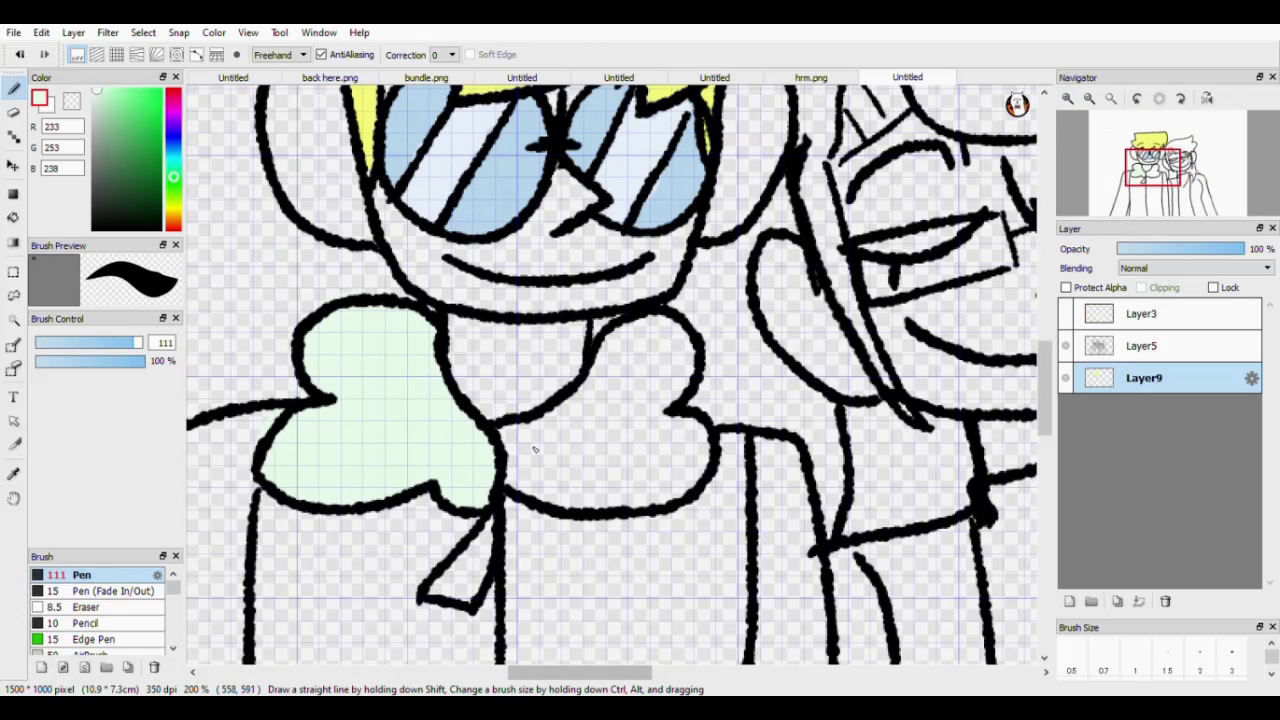
click(14, 320)
click(624, 430)
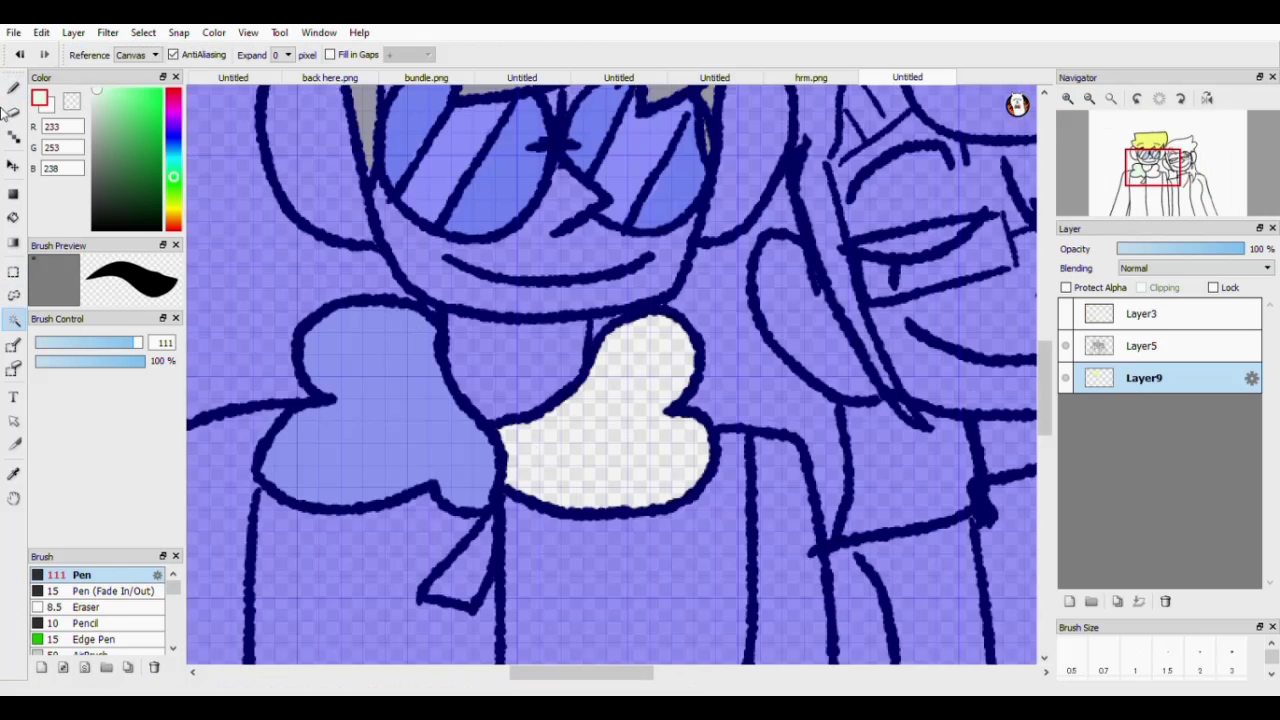
click(14, 89)
mouse_move(512, 518)
mouse_down()
mouse_move(632, 475)
mouse_move(660, 400)
mouse_up()
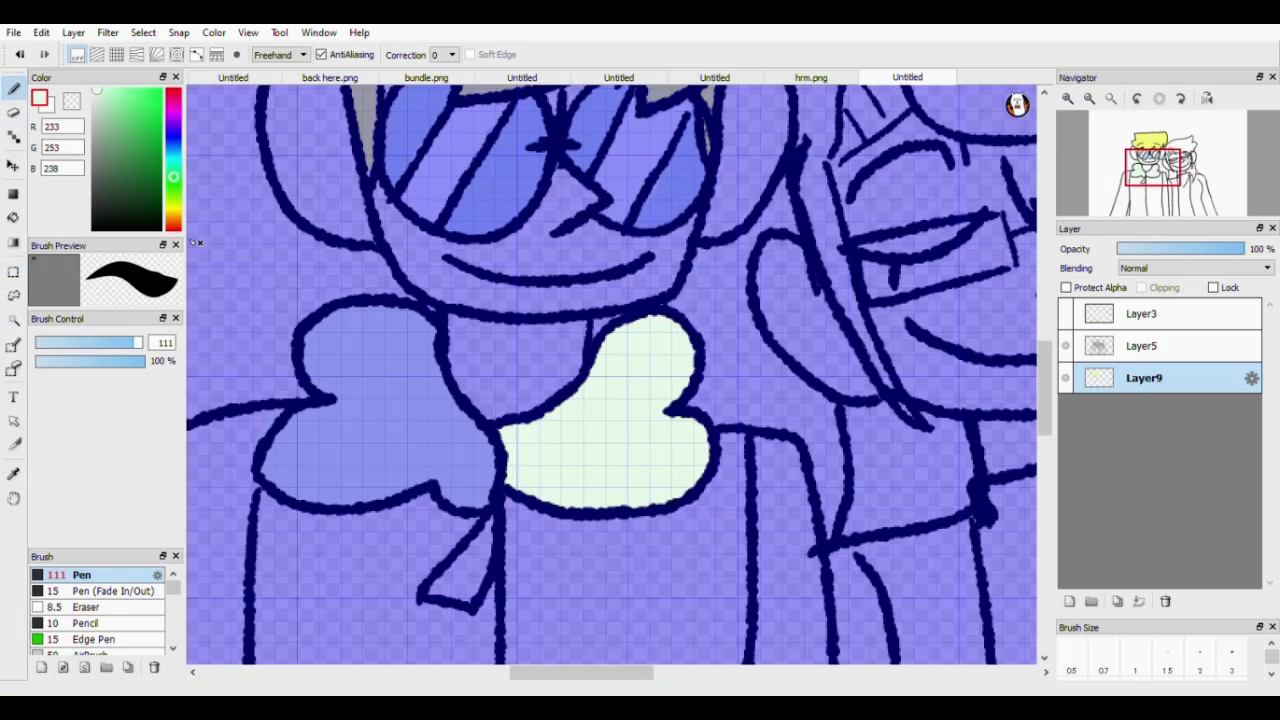
key(ctrl+d)
Select the small zip pull below the left figure's collar and fill it with white.
click(13, 294)
click(470, 580)
click(14, 88)
drag(478, 530, 436, 590)
key(ctrl+d)
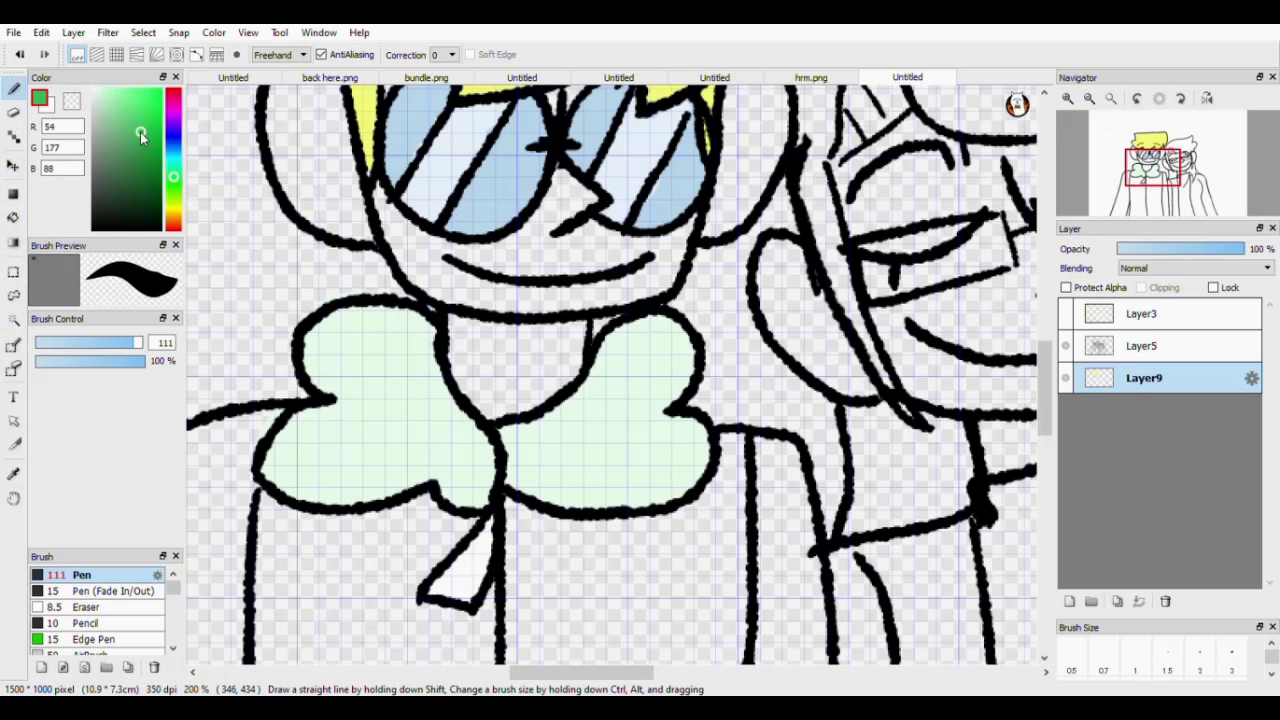
Select the left front panel of the left figure's jacket and fill it with green RGB 54, 177, 88.
click(140, 132)
click(14, 318)
click(323, 582)
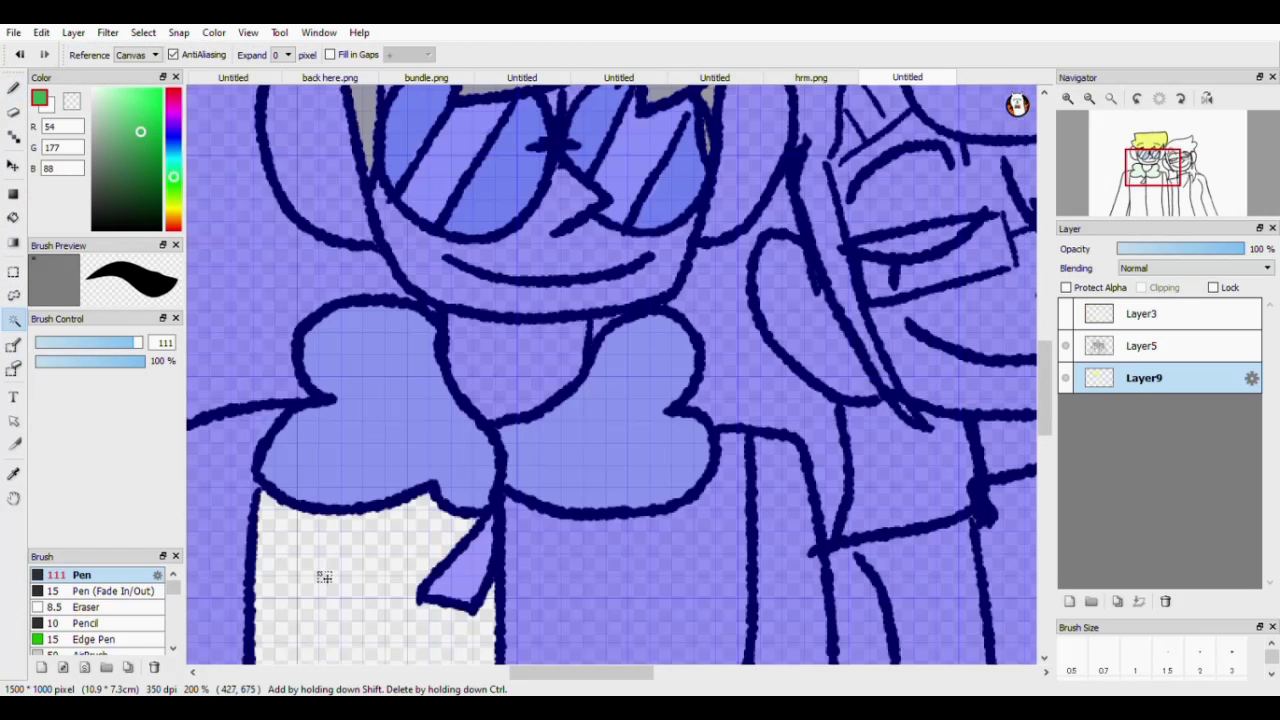
key(ctrl+0)
key(b)
mouse_move(448, 470)
mouse_down()
mouse_move(430, 600)
mouse_move(496, 666)
mouse_up()
key(ctrl+d)
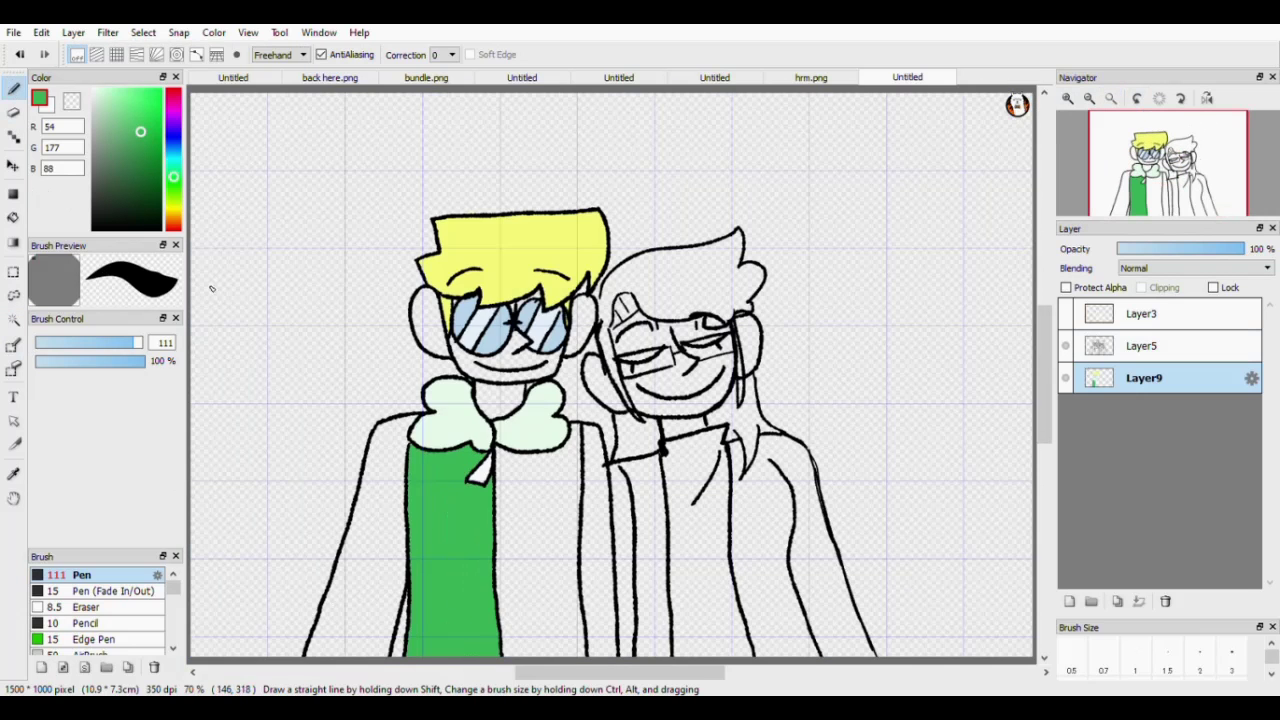
Select the right front panel of the left figure's jacket and fill it with the same green.
click(14, 320)
click(549, 503)
click(18, 92)
mouse_move(472, 446)
mouse_down()
mouse_move(516, 610)
mouse_move(562, 610)
mouse_move(566, 640)
mouse_up()
key(ctrl+d)
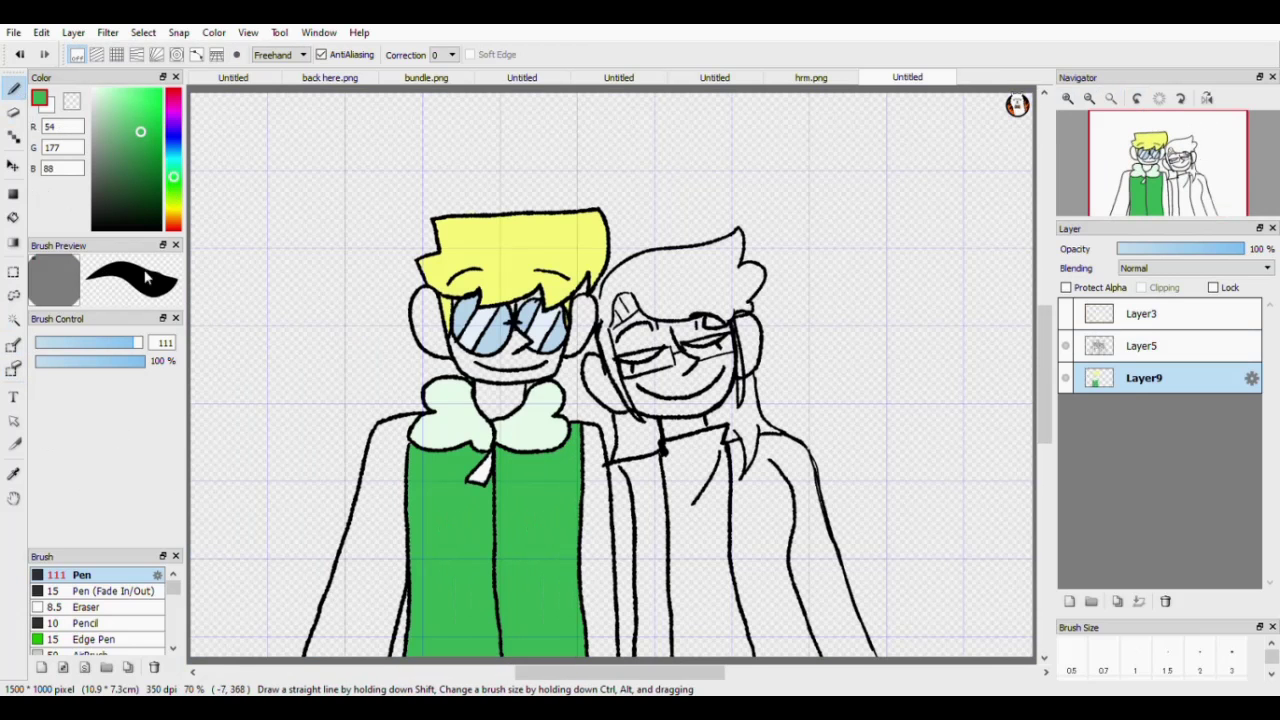
Select each sleeve of the left figure's jacket in turn and fill both with the same green.
click(14, 320)
click(386, 543)
click(14, 89)
mouse_move(388, 435)
mouse_down()
mouse_move(336, 688)
mouse_move(388, 550)
mouse_move(386, 455)
mouse_up()
key(ctrl+d)
click(14, 321)
click(598, 522)
click(14, 89)
mouse_move(586, 472)
mouse_down()
mouse_move(598, 688)
mouse_move(578, 468)
mouse_up()
key(ctrl+d)
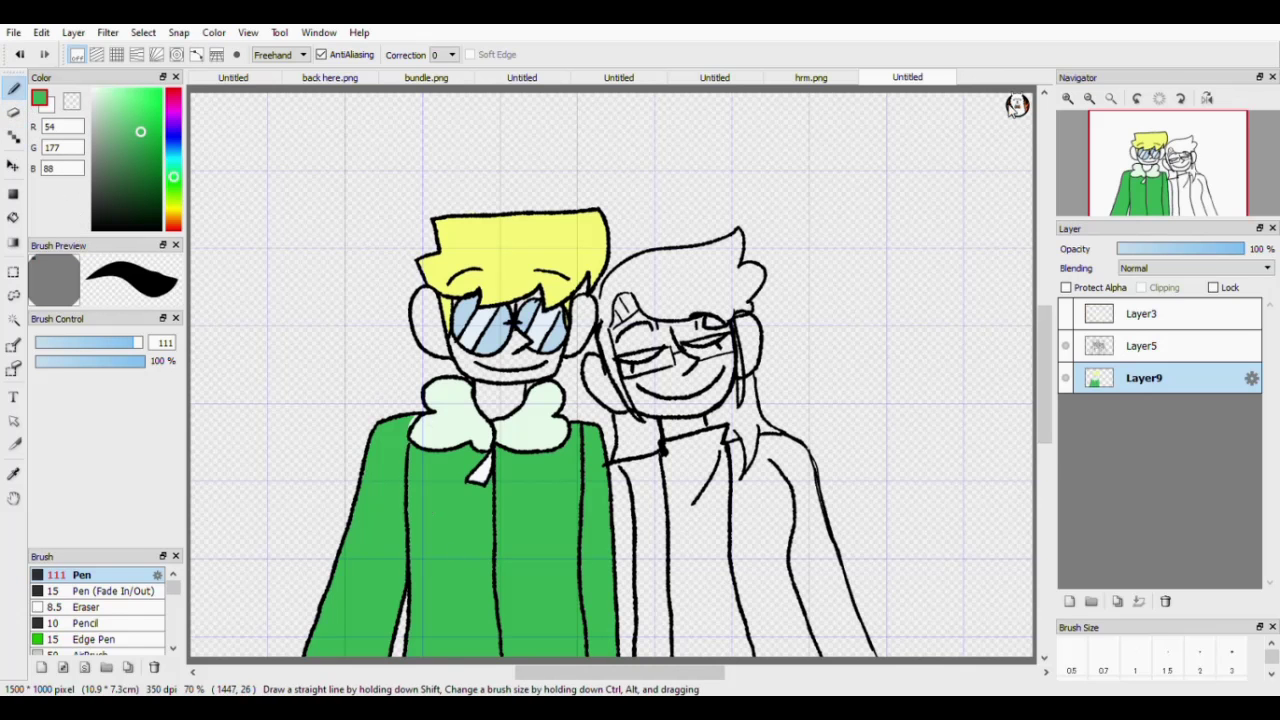
Sample the collar's pale green and paint over the uncoloured gap at the collar's outer left edge.
scroll(460, 380, up, 2)
scroll(460, 380, up, 1)
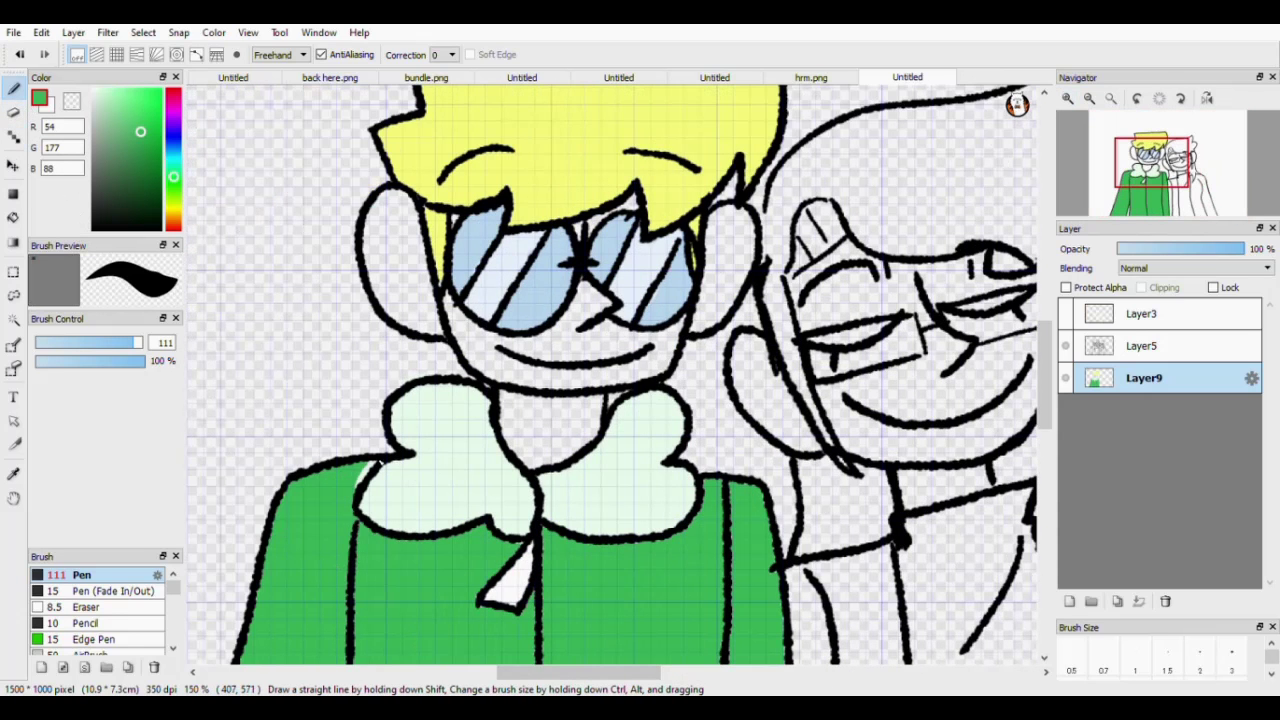
alt+click(387, 473)
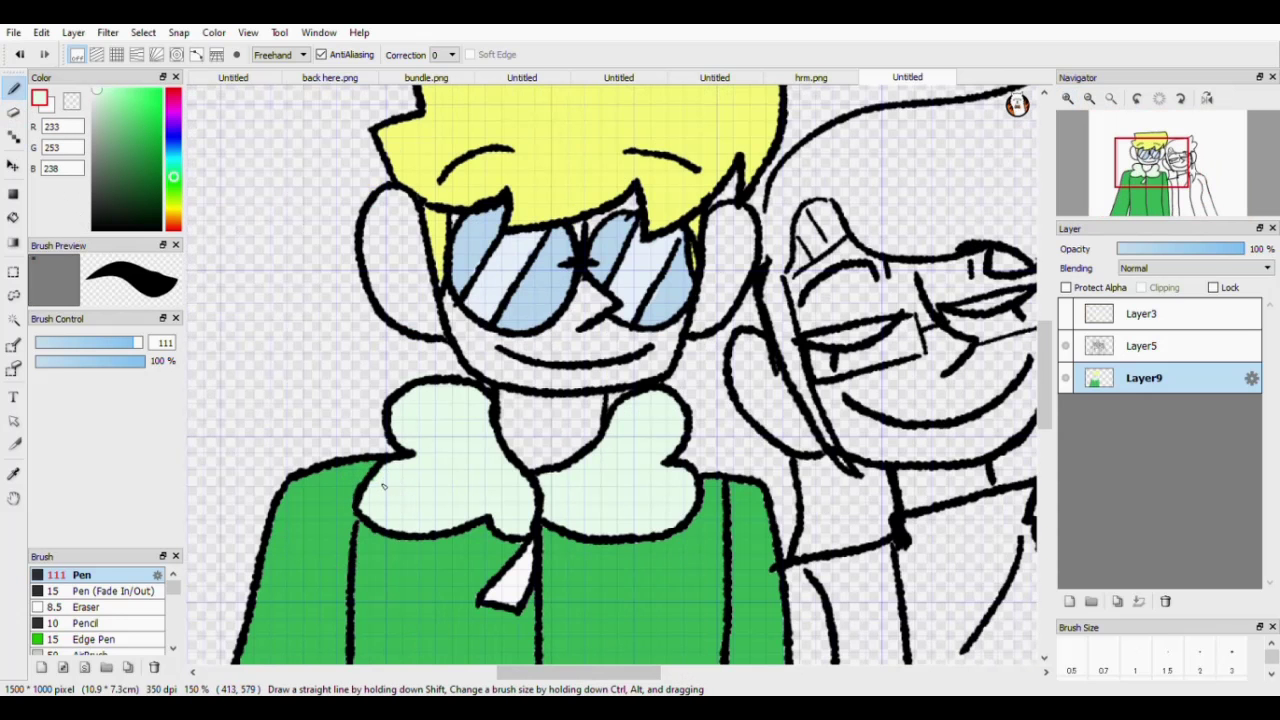
Add a new layer beneath Layer9 and paint the left figure's face in skin tone RGB 240, 223, 183.
mouse_move(1045, 416)
mouse_down()
mouse_move(1045, 438)
mouse_move(1045, 406)
mouse_up()
click(174, 205)
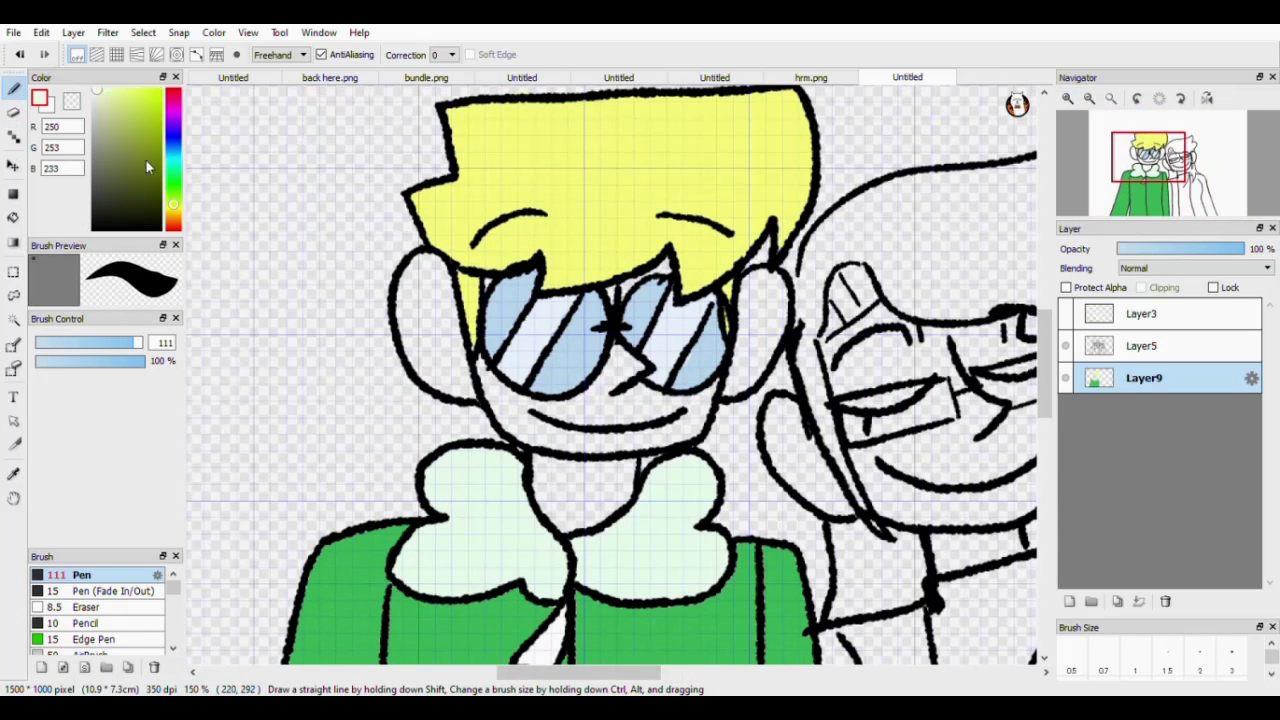
drag(173, 211, 173, 214)
click(108, 97)
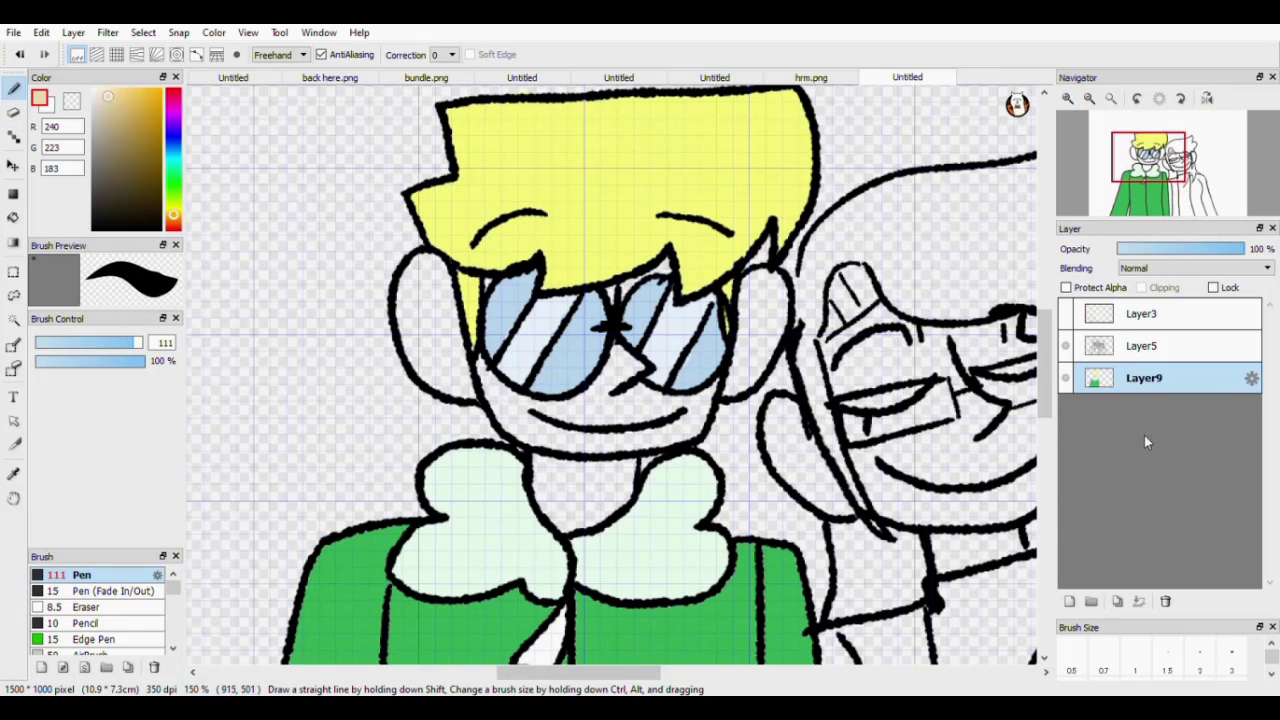
click(1070, 601)
drag(1134, 379, 1136, 420)
drag(612, 364, 680, 374)
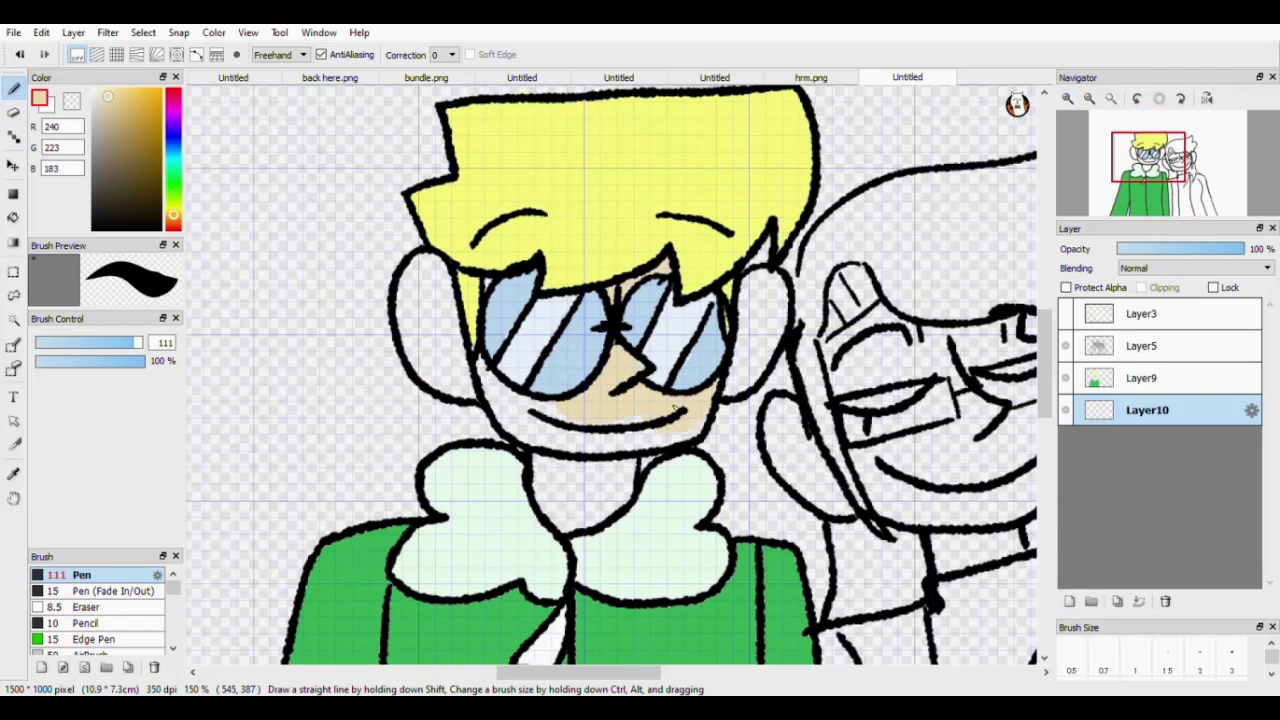
mouse_move(680, 424)
mouse_down()
mouse_move(615, 440)
mouse_move(515, 402)
mouse_move(480, 358)
mouse_up()
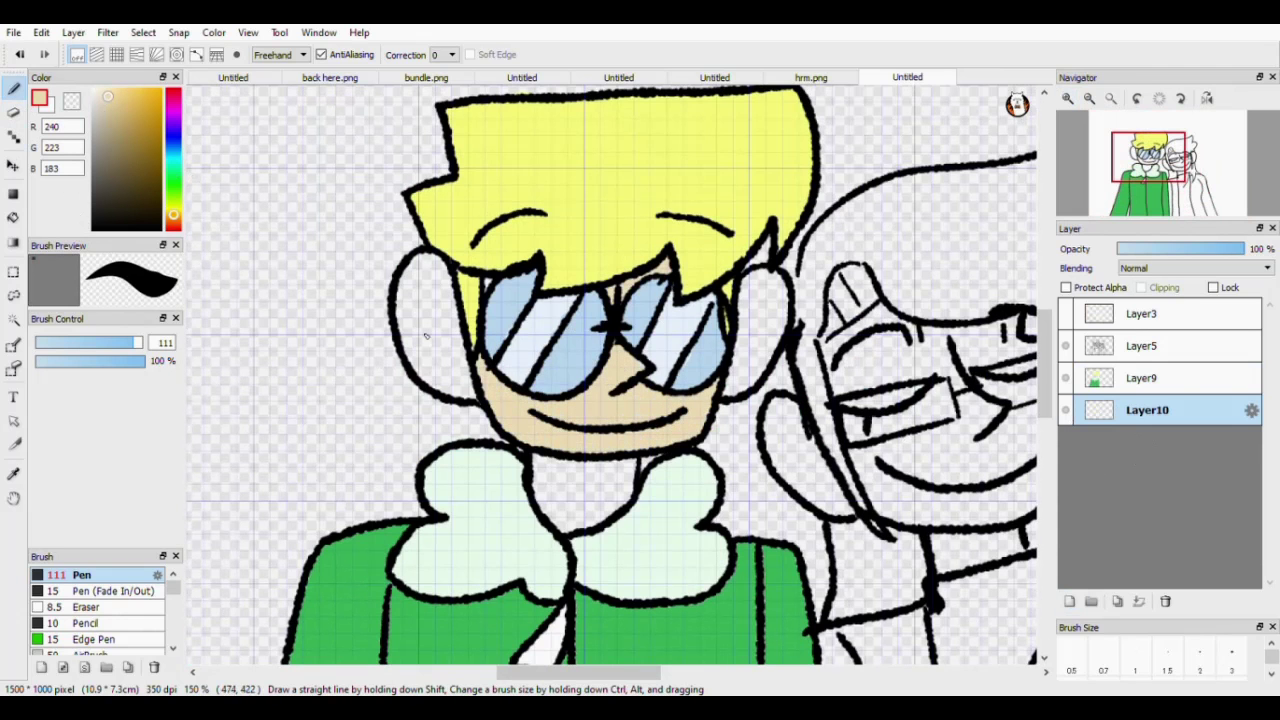
Paint the left figure's ears and neck in the same skin tone.
mouse_move(412, 265)
mouse_down()
mouse_move(410, 312)
mouse_move(464, 332)
mouse_up()
drag(599, 470, 572, 515)
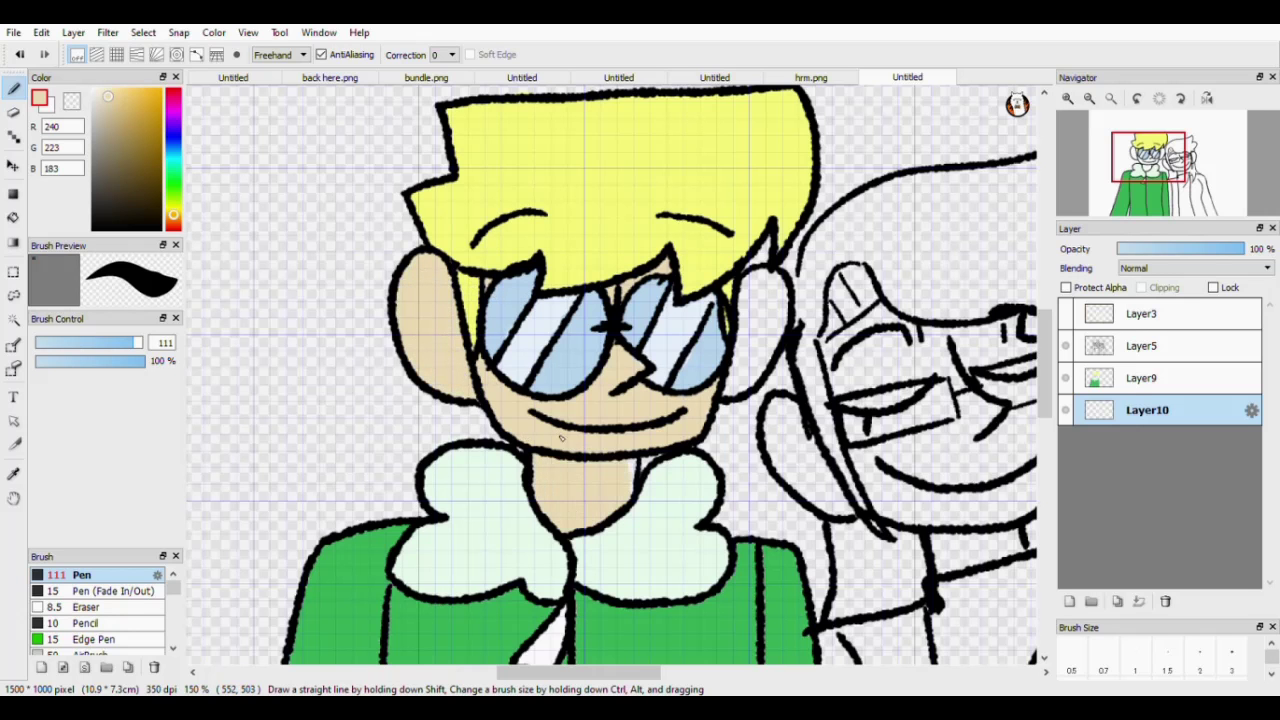
mouse_move(747, 330)
mouse_down()
mouse_move(765, 290)
mouse_move(747, 376)
mouse_up()
Paint the right figure's hair and the strand beside the face in orange RGB 243, 197, 90, undoing the stray last stroke.
mouse_move(1043, 395)
mouse_down()
mouse_move(1041, 477)
mouse_move(1043, 387)
mouse_up()
drag(631, 672, 687, 668)
click(136, 95)
mouse_move(633, 278)
mouse_down()
mouse_move(645, 286)
mouse_move(631, 288)
mouse_up()
mouse_move(688, 316)
mouse_down()
mouse_move(765, 335)
mouse_move(760, 368)
mouse_move(787, 352)
mouse_move(772, 330)
mouse_move(664, 307)
mouse_move(754, 371)
mouse_move(787, 355)
mouse_move(789, 311)
mouse_move(811, 347)
mouse_move(830, 332)
mouse_move(826, 307)
mouse_move(858, 262)
mouse_move(808, 263)
mouse_move(808, 287)
mouse_move(772, 268)
mouse_move(811, 173)
mouse_move(713, 255)
mouse_move(746, 240)
mouse_move(740, 221)
mouse_move(611, 249)
mouse_move(530, 311)
mouse_move(521, 385)
mouse_move(546, 500)
mouse_move(565, 535)
mouse_up()
key(ctrl+z)
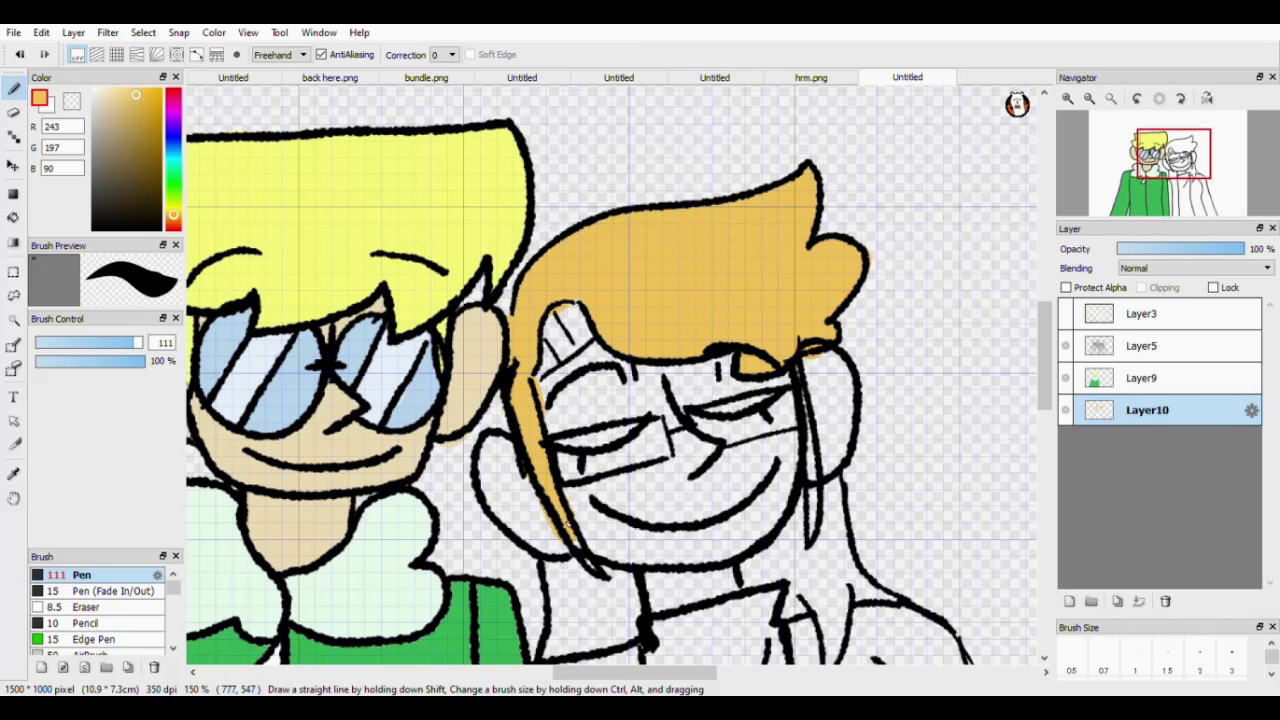
Paint the right figure's face in tan skin tone RGB 220, 200, 156.
right_click(328, 513)
click(110, 110)
mouse_move(617, 402)
mouse_down()
mouse_move(578, 377)
mouse_move(550, 400)
mouse_move(638, 447)
mouse_move(653, 397)
mouse_move(776, 375)
mouse_move(778, 434)
mouse_move(761, 524)
mouse_move(774, 510)
mouse_move(739, 545)
mouse_move(694, 555)
mouse_move(615, 539)
mouse_move(580, 475)
mouse_move(724, 434)
mouse_up()
click(111, 108)
Repaint the right figure's forehead curl in the hair orange and fill the striped hairline patch with RGB 201, 157, 54.
right_click(698, 344)
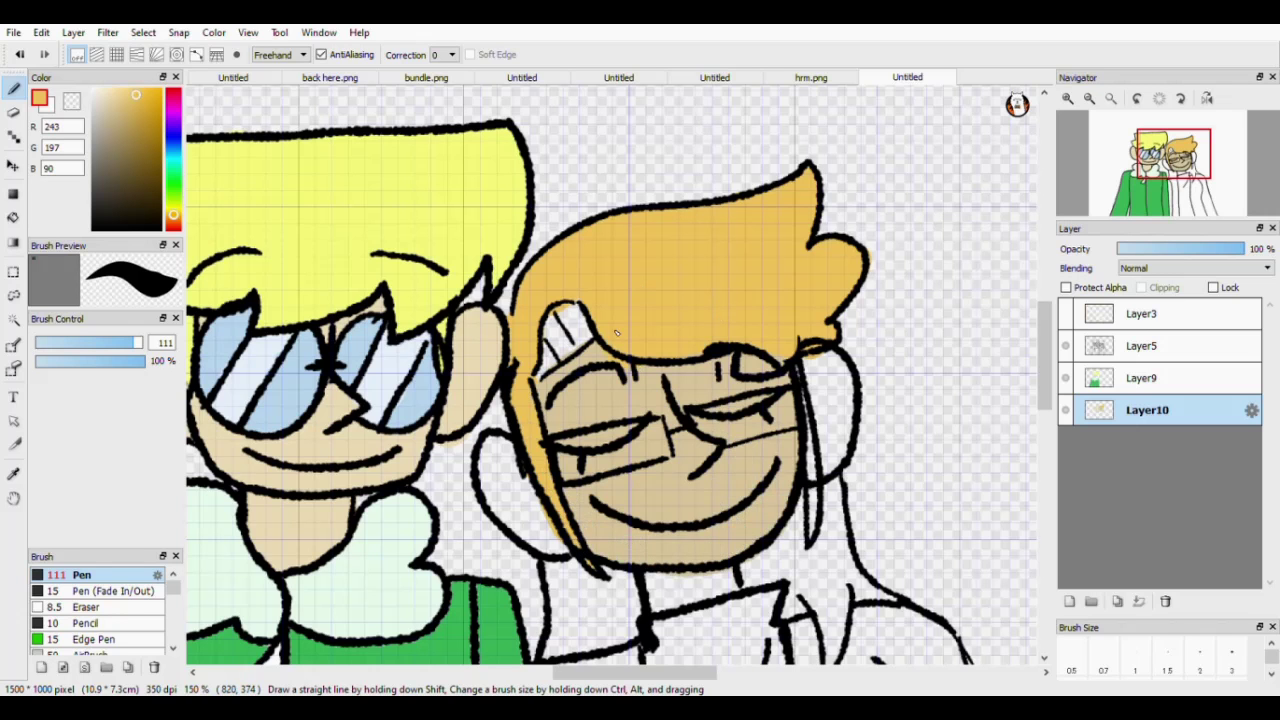
alt+click(741, 420)
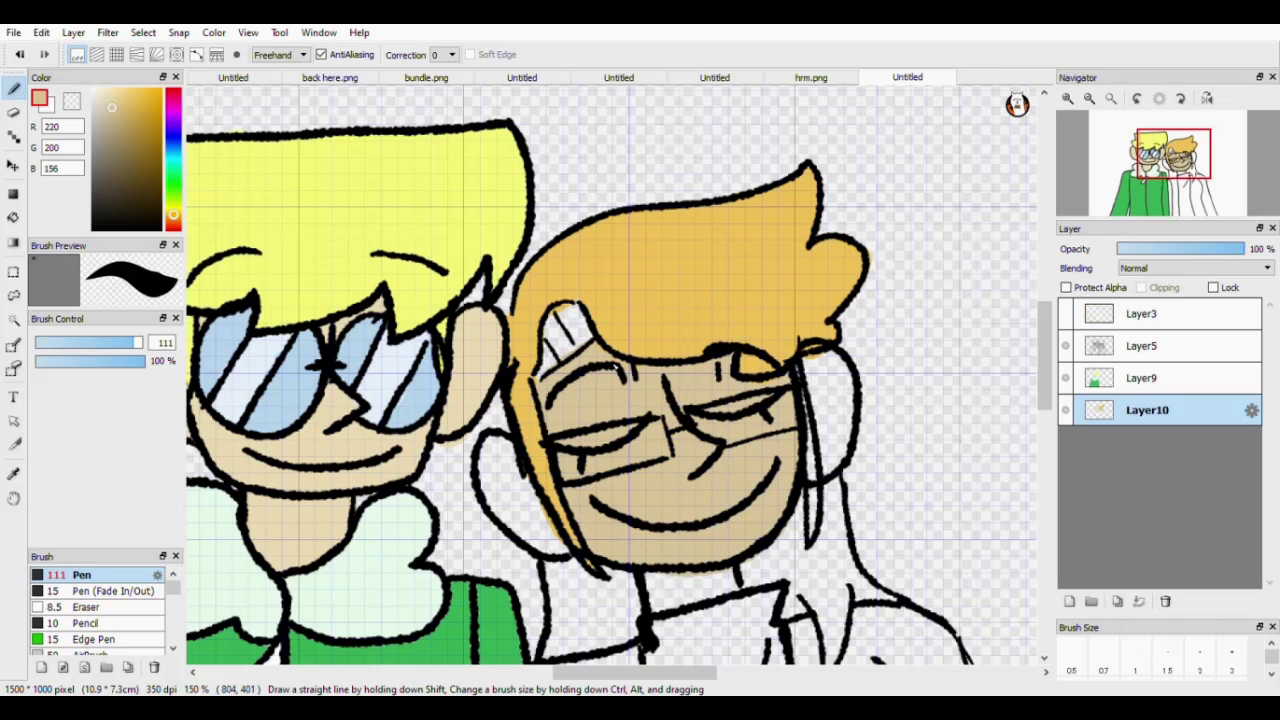
click(143, 119)
mouse_move(558, 340)
mouse_down()
mouse_move(576, 305)
mouse_move(580, 334)
mouse_up()
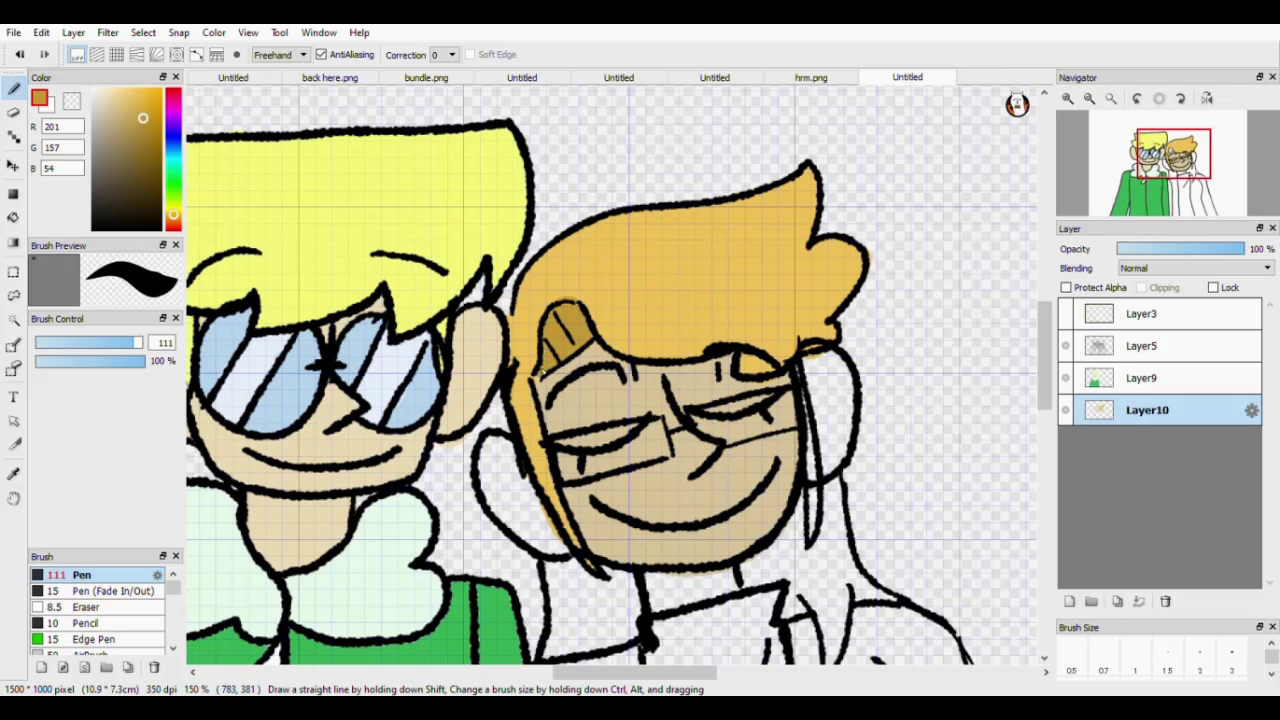
Paint the right figure's neck and right-hand ear in the sampled tan skin tone.
mouse_move(665, 535)
mouse_down()
mouse_move(660, 395)
mouse_move(654, 434)
mouse_move(678, 451)
mouse_move(722, 445)
mouse_up()
alt+click(658, 404)
mouse_move(812, 216)
mouse_down()
mouse_move(824, 323)
mouse_move(790, 206)
mouse_move(810, 230)
mouse_move(799, 206)
mouse_move(805, 395)
mouse_move(807, 362)
mouse_move(768, 428)
mouse_move(749, 433)
mouse_move(783, 428)
mouse_move(801, 475)
mouse_move(823, 477)
mouse_move(828, 522)
mouse_move(842, 446)
mouse_up()
Undo the overflowing orange strokes, set the Pen size to 35 and repaint the thin strand hanging by the right figure's right-hand ear.
alt+click(811, 230)
key(ctrl+z)
key(ctrl+z)
key(ctrl+z)
key(ctrl+z)
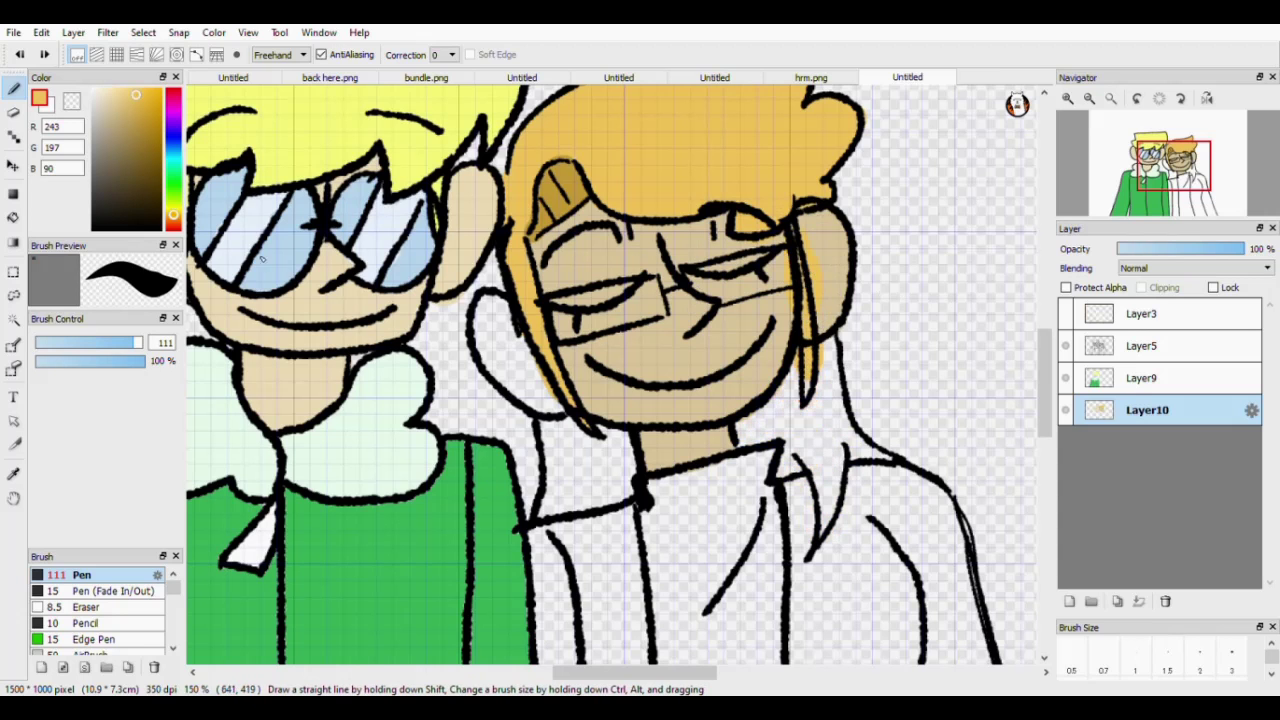
click(100, 342)
key(ctrl+z)
drag(806, 314, 806, 388)
Sample the tan skin tone and paint the right figure's left-hand ear.
right_click(625, 296)
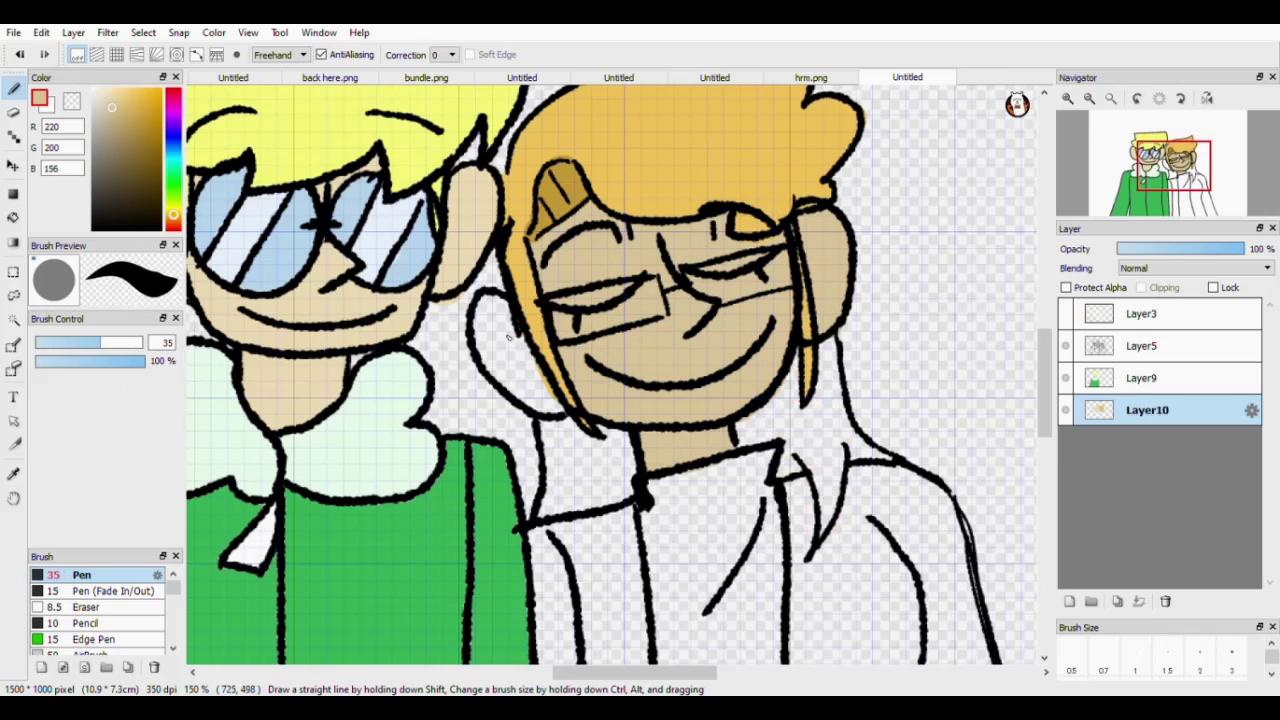
mouse_move(512, 354)
mouse_down()
mouse_move(489, 307)
mouse_move(500, 354)
mouse_move(492, 347)
mouse_move(542, 394)
mouse_up()
Select the hair area between the right figure's left-hand ear and neck and fill it with the sampled hair orange.
click(14, 321)
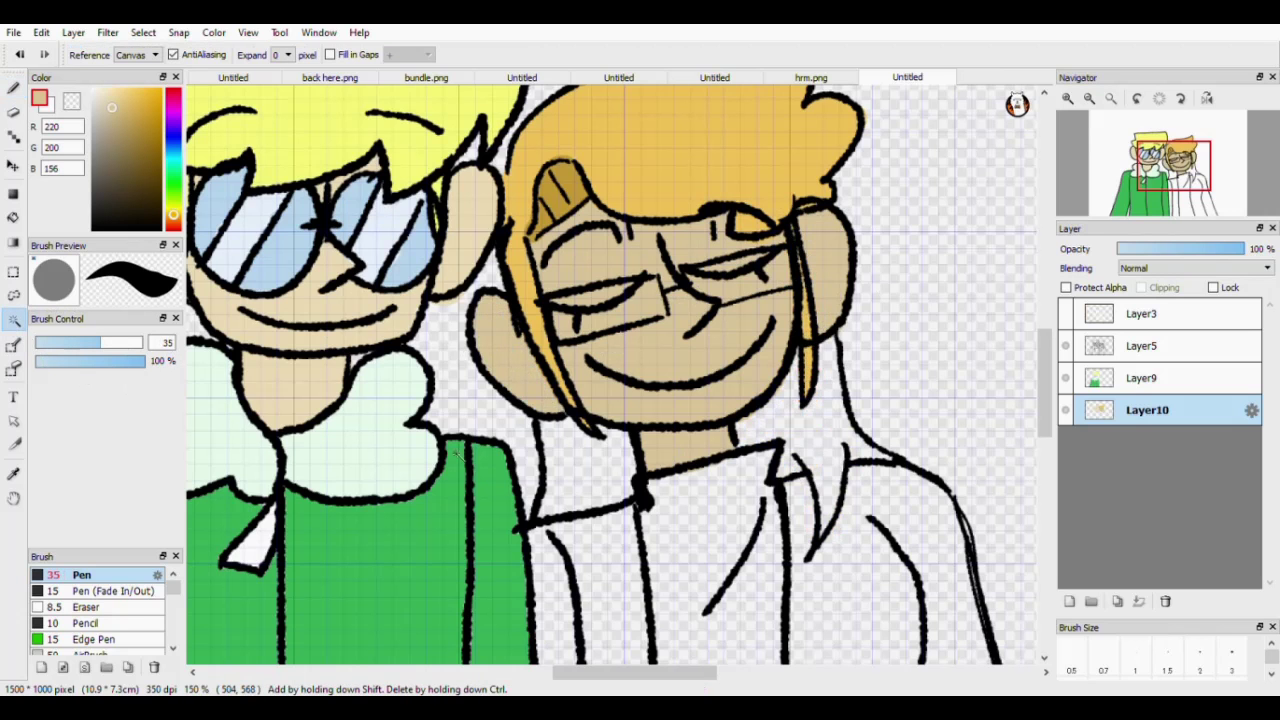
right_click(711, 125)
click(607, 495)
click(12, 94)
mouse_move(572, 425)
mouse_down()
mouse_move(565, 556)
mouse_move(552, 457)
mouse_move(618, 450)
mouse_up()
key(ctrl+d)
Select the hair falling onto the right figure's shoulder and fill it with the same orange.
click(808, 424)
click(13, 90)
mouse_move(740, 405)
mouse_down()
mouse_move(766, 450)
mouse_move(824, 404)
mouse_move(880, 455)
mouse_up()
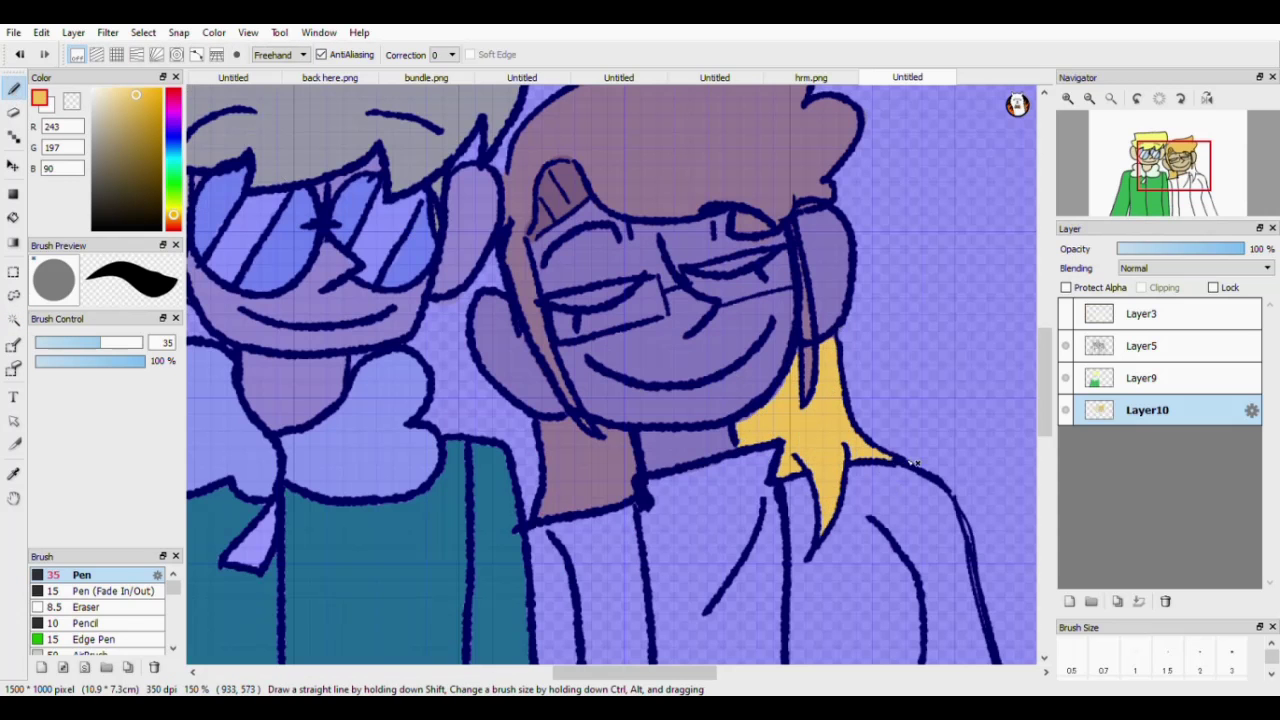
key(ctrl+d)
Choose blue (RGB 22, 0, 255), select the right figure's shirt area on Layer10, paint it completely blue and clear the selection.
scroll(389, 373, down, 3)
click(174, 134)
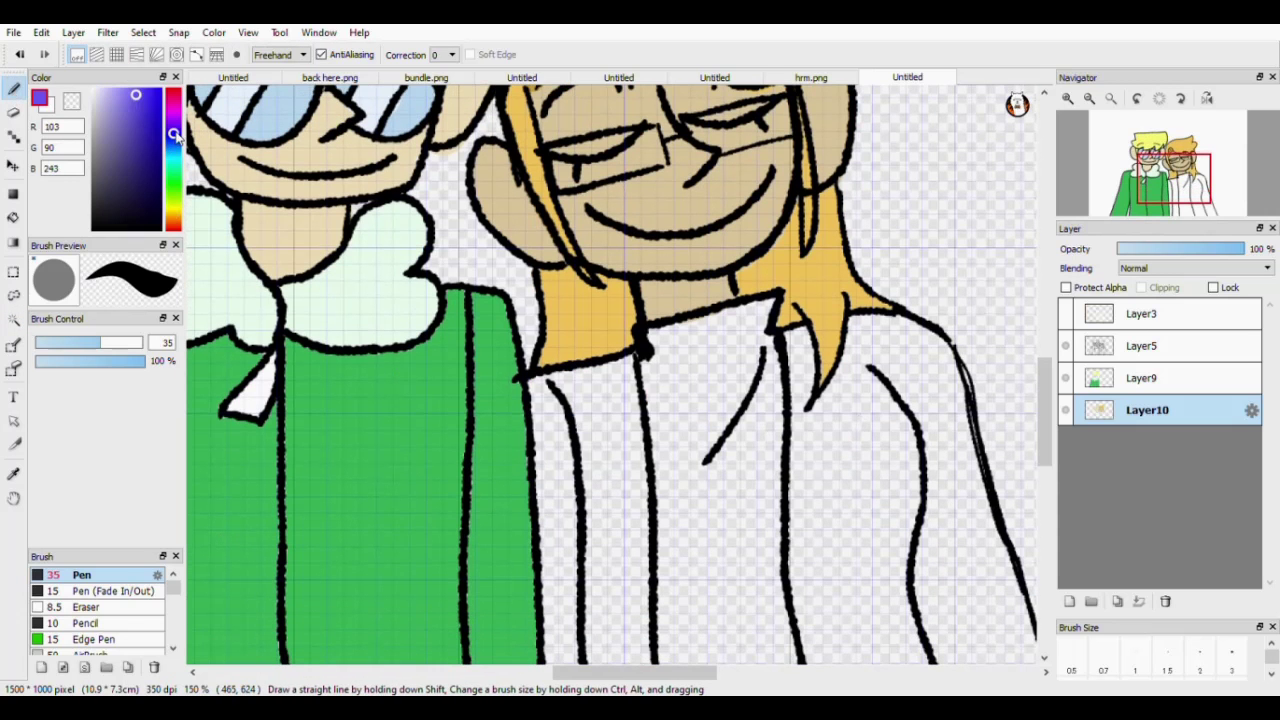
click(160, 91)
click(13, 321)
click(708, 487)
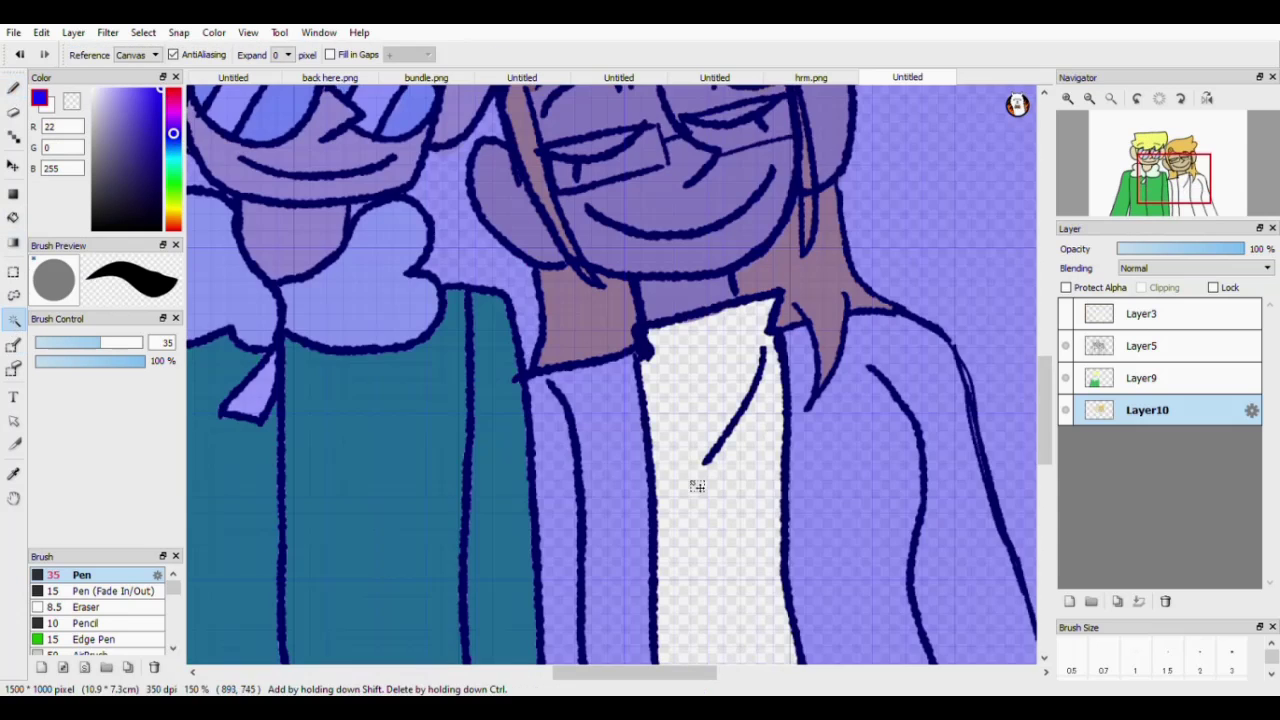
click(13, 90)
scroll(738, 505, down, 2)
drag(724, 432, 763, 629)
drag(114, 343, 142, 343)
drag(697, 460, 694, 623)
key(ctrl+d)
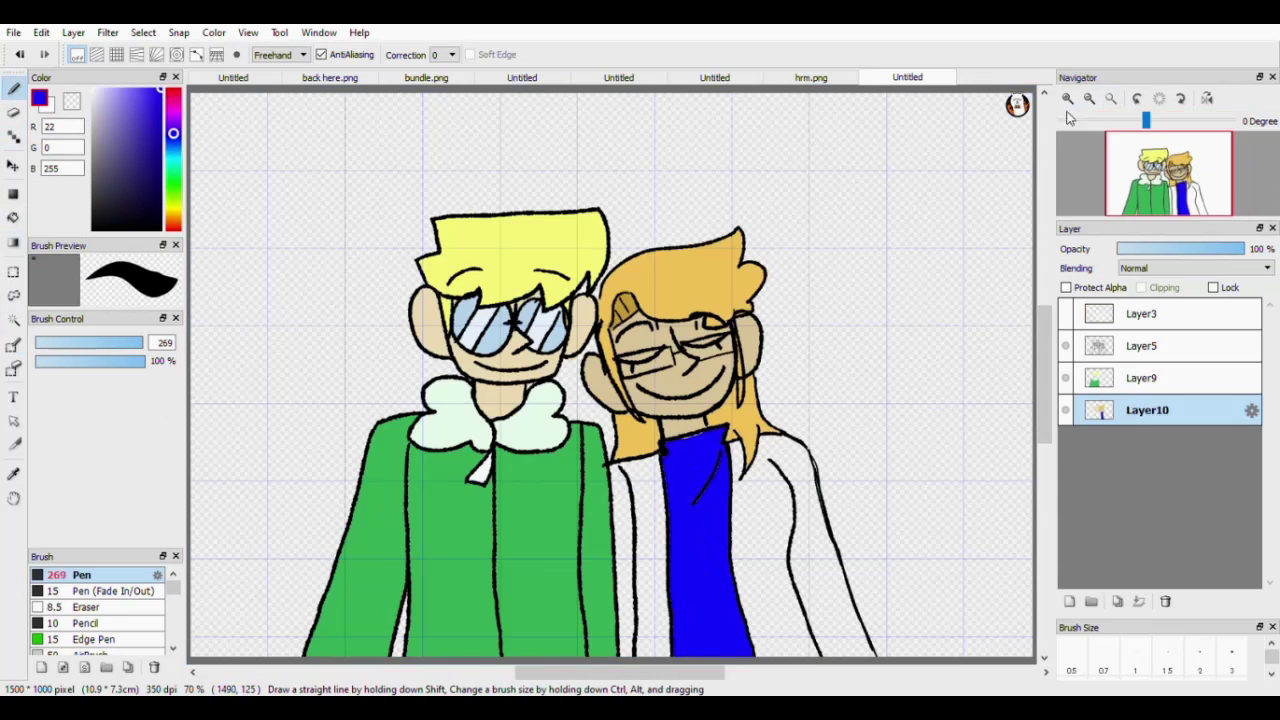
Set the Pen size to 33 and paint over the unfilled edges of the blue shirt and its fold line, undoing overflowing strokes.
scroll(781, 390, up, 4)
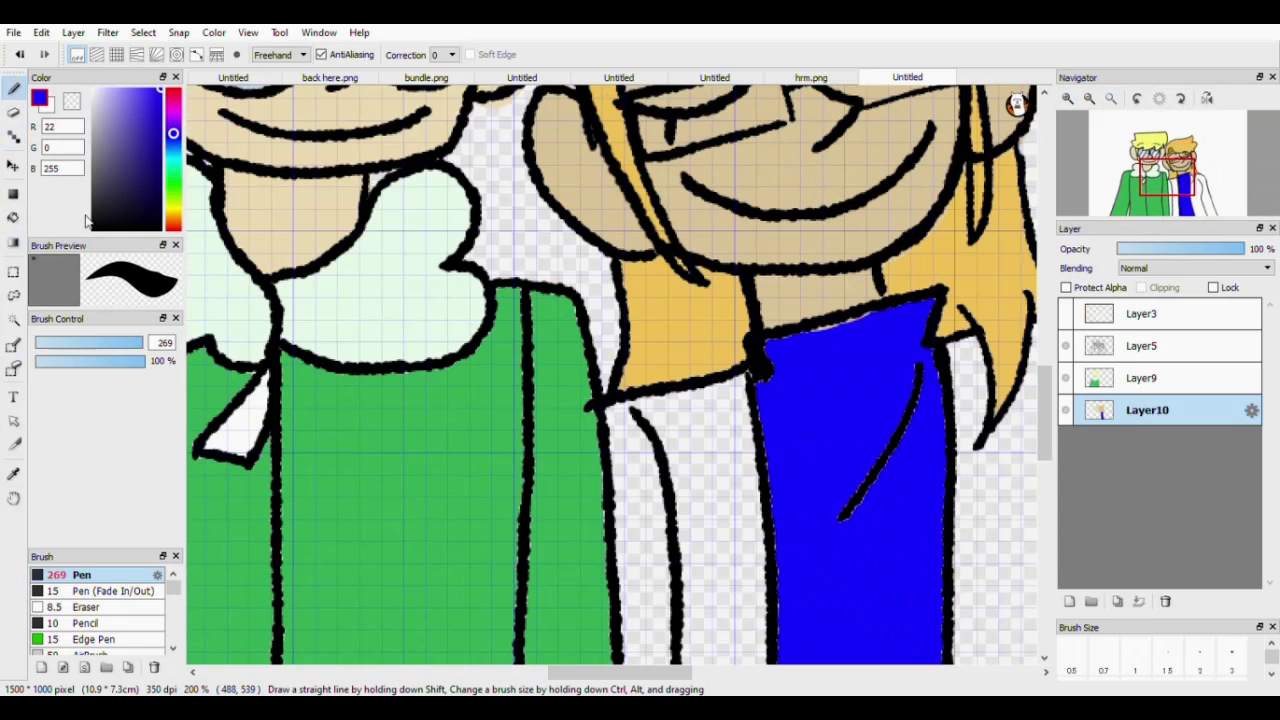
click(99, 343)
drag(869, 326, 823, 343)
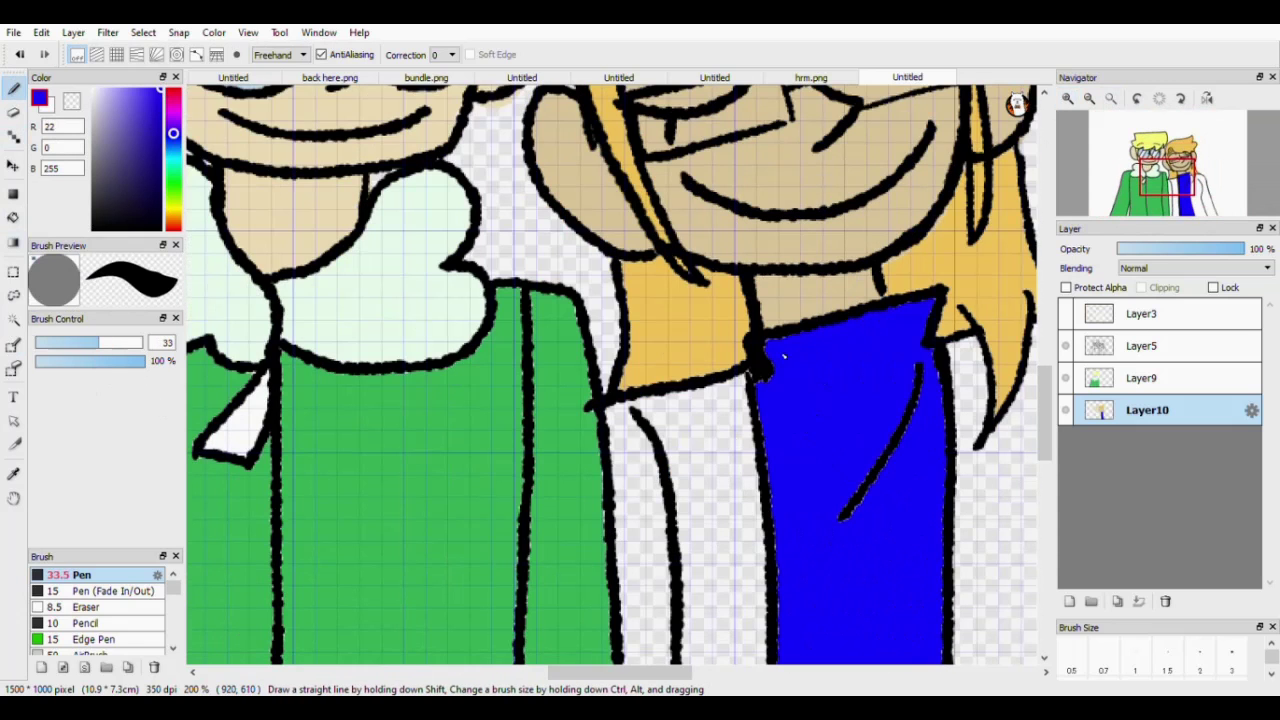
drag(770, 505, 760, 420)
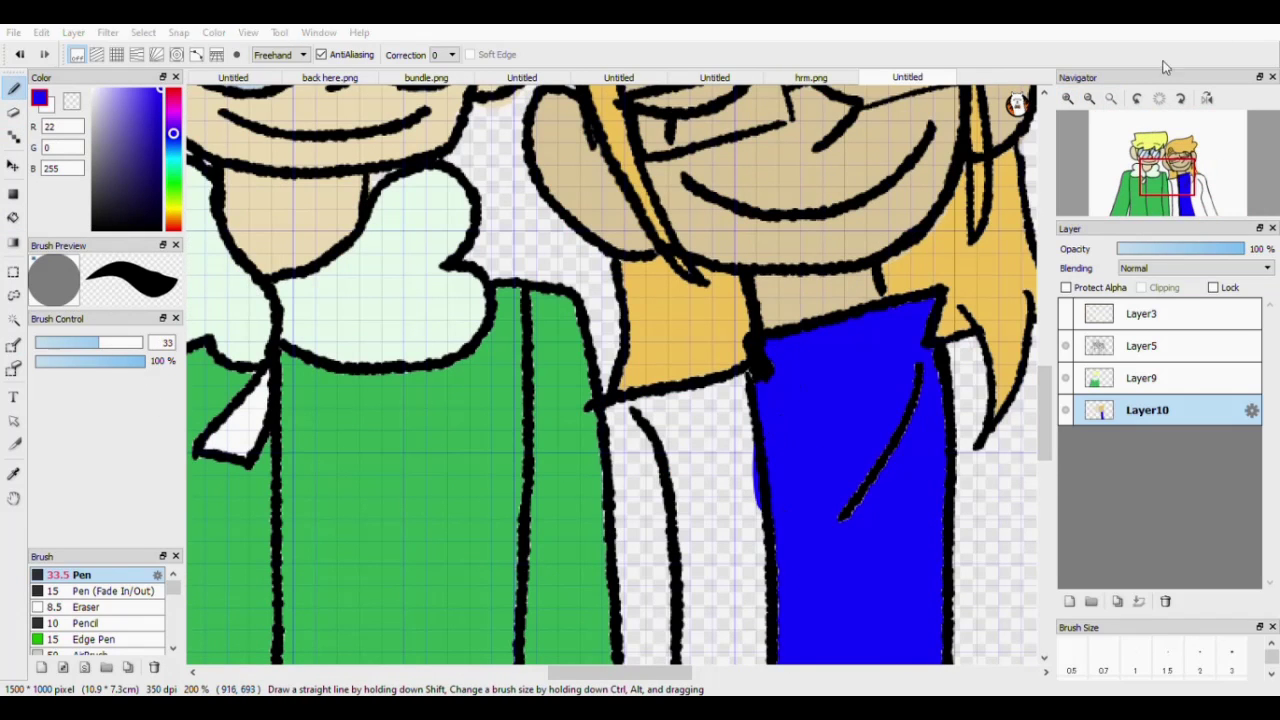
key(ctrl+z)
key(ctrl+z)
drag(818, 346, 803, 348)
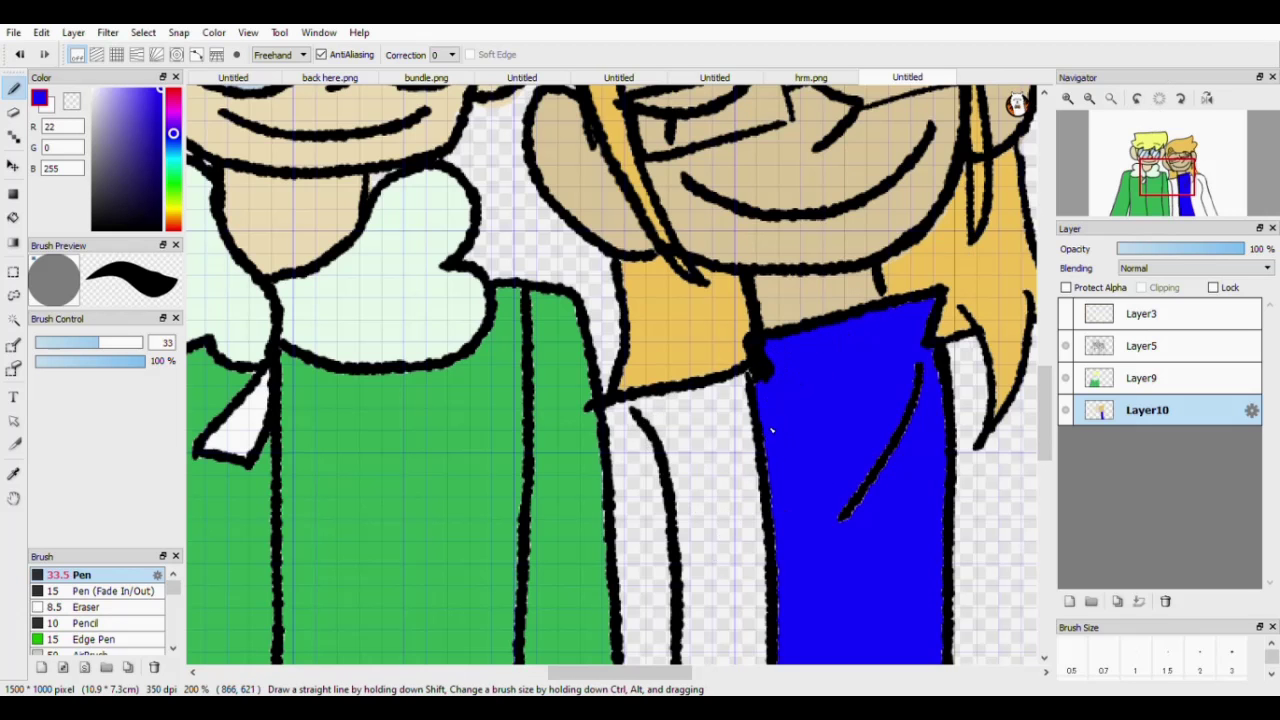
drag(897, 449, 840, 519)
scroll(800, 369, down, 3)
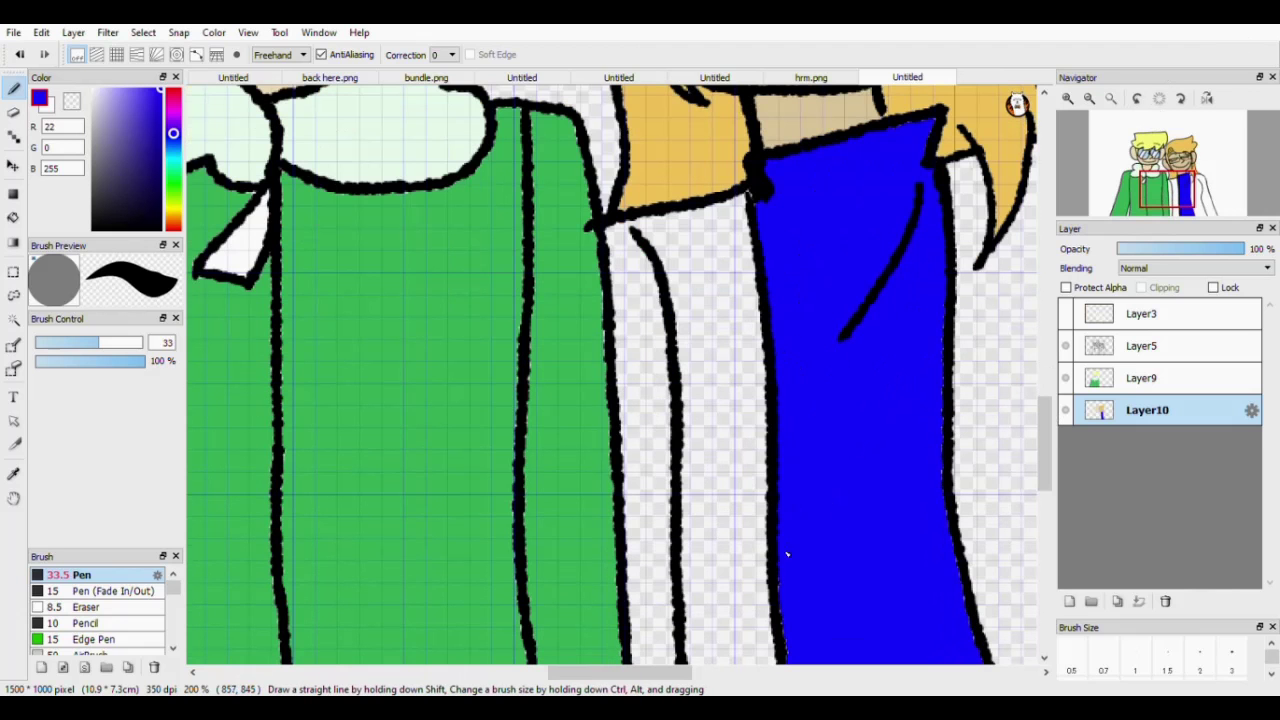
scroll(787, 545, down, 5)
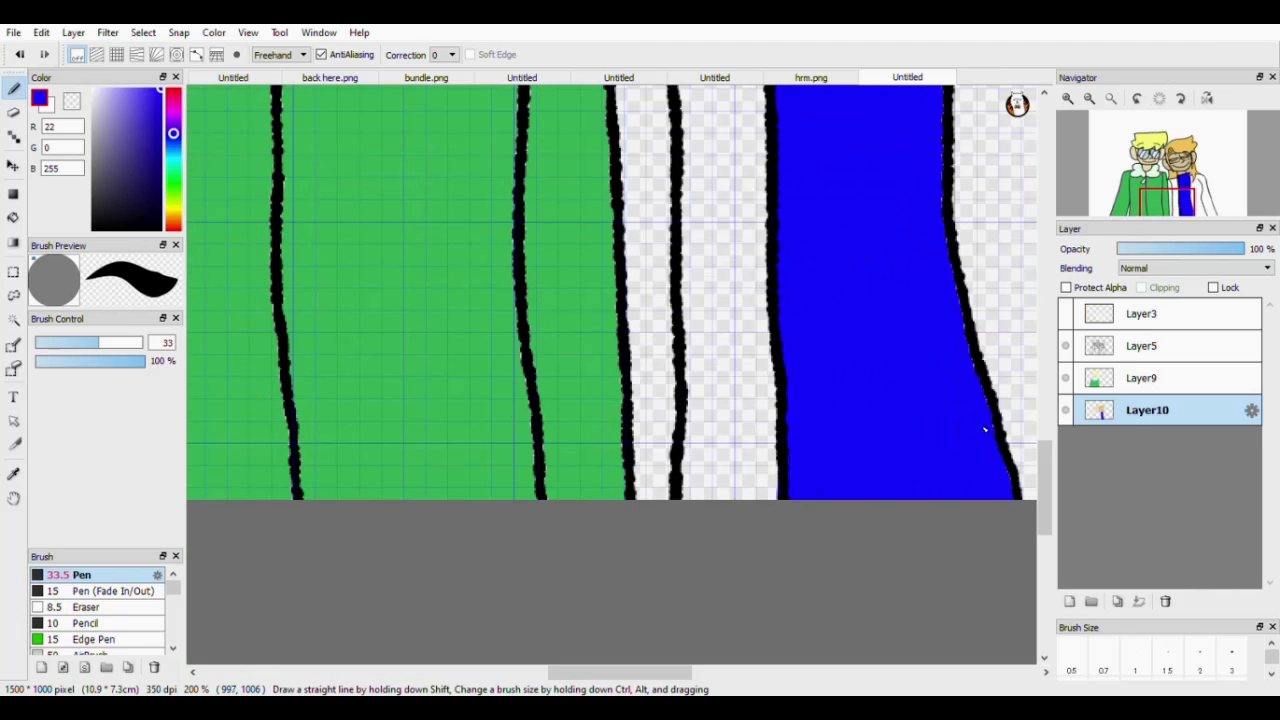
scroll(935, 320, up, 8)
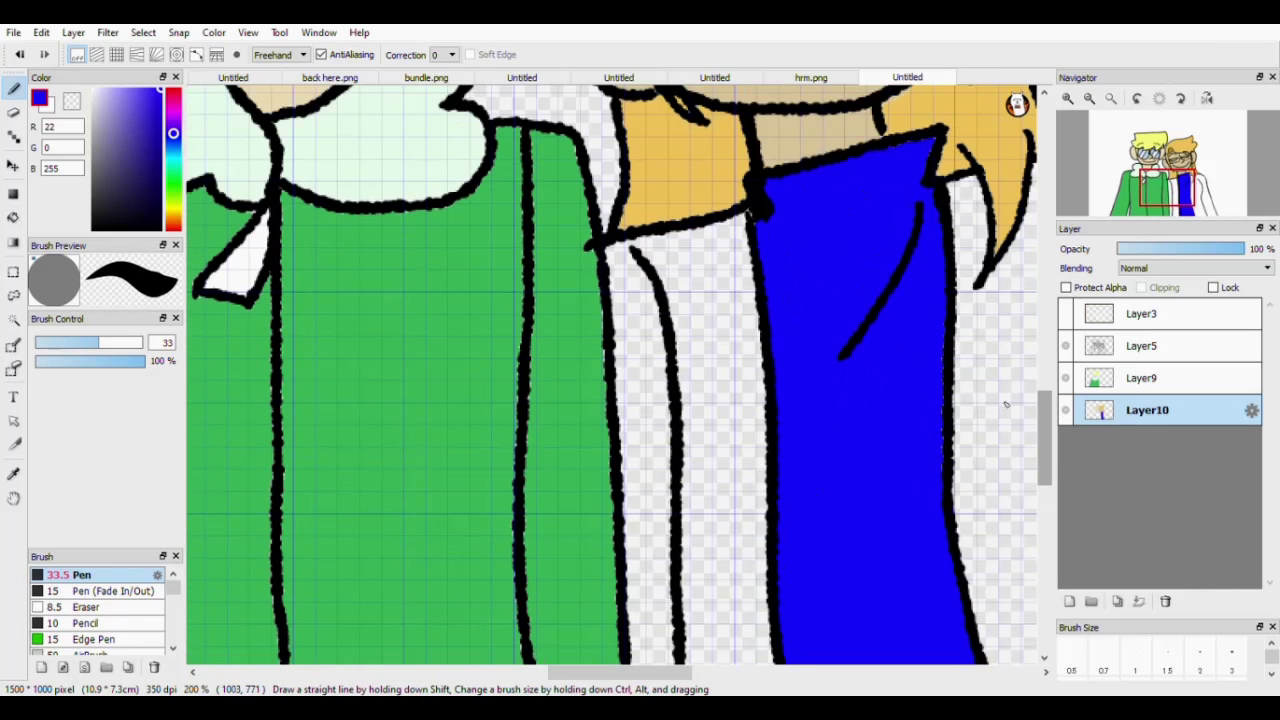
Sample the coat green, set the Pen size to 49 and fill the gaps along the lines of the left figure's coat.
alt+click(527, 195)
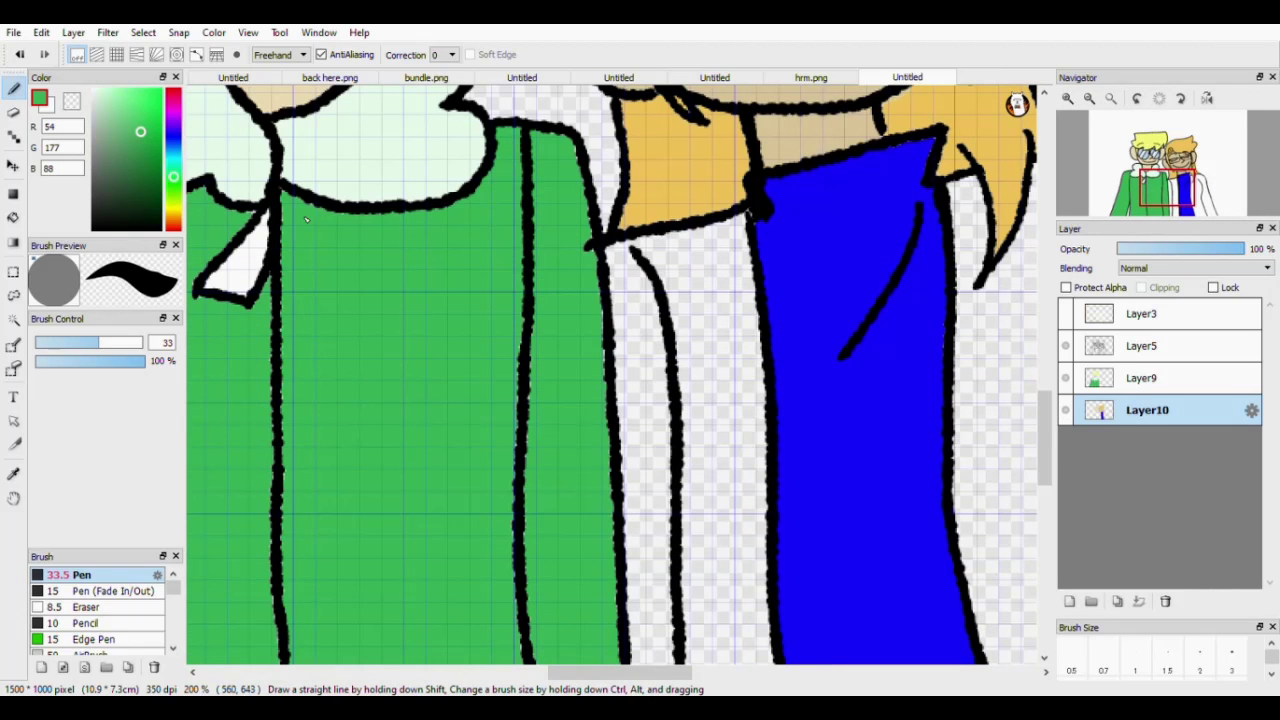
click(141, 341)
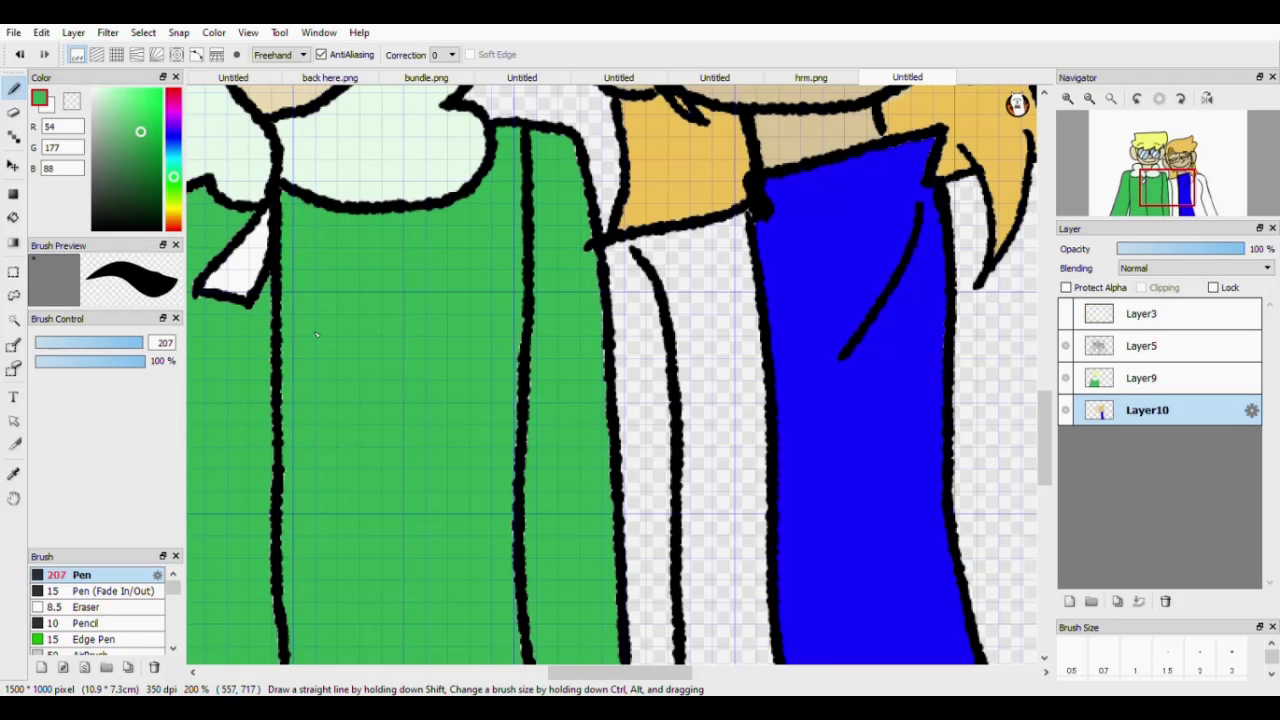
drag(1043, 427, 1043, 467)
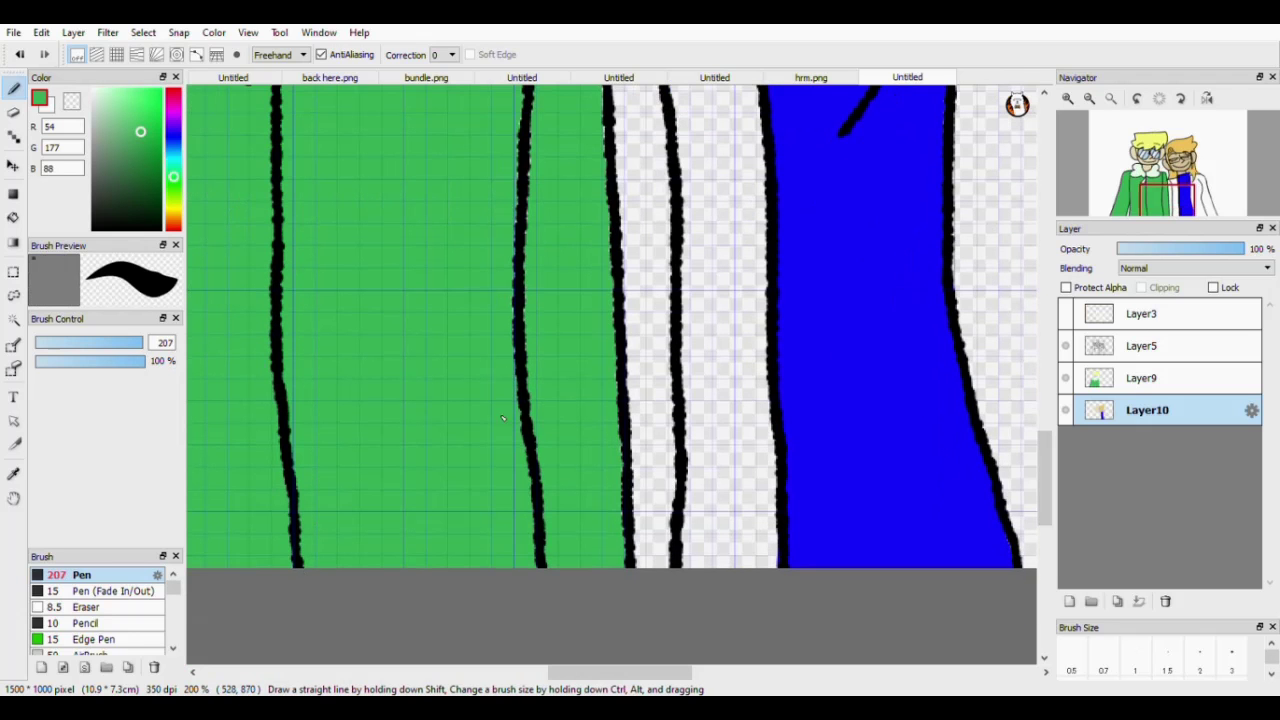
scroll(1045, 460, up, 4)
ctrl+alt+drag(443, 195, 401, 252)
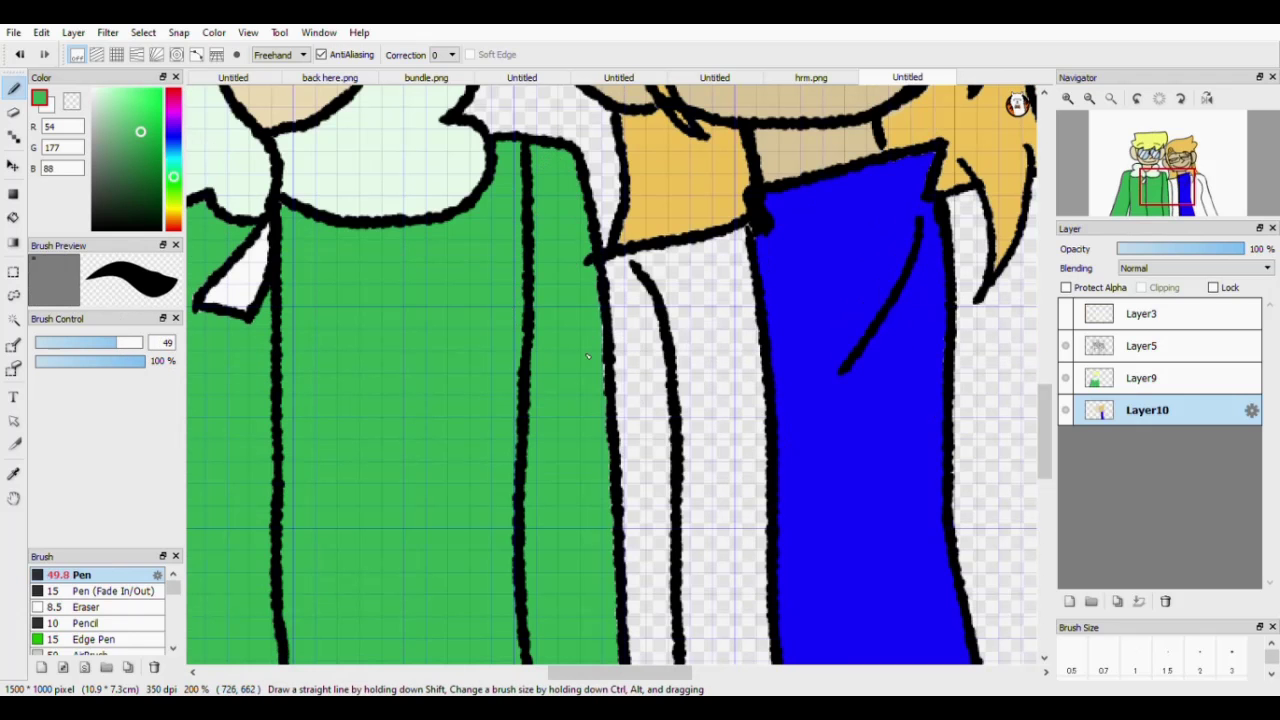
scroll(588, 422, down, 4)
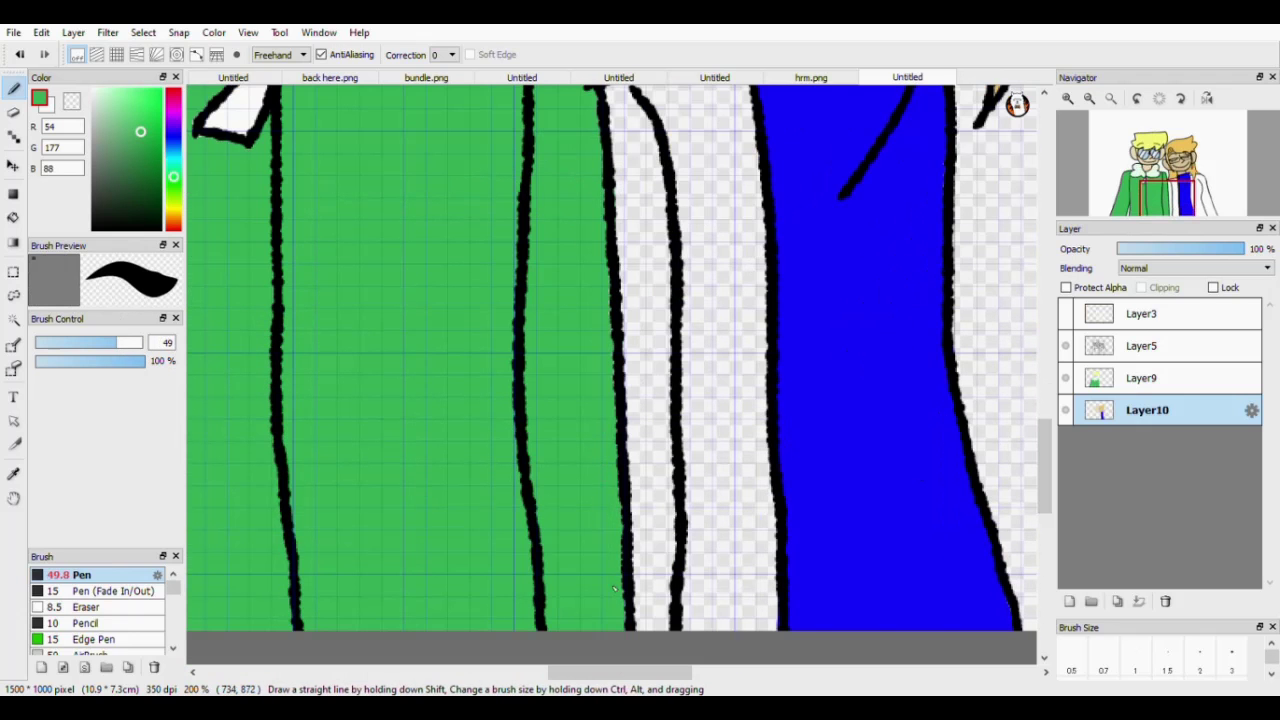
scroll(580, 420, left, 5)
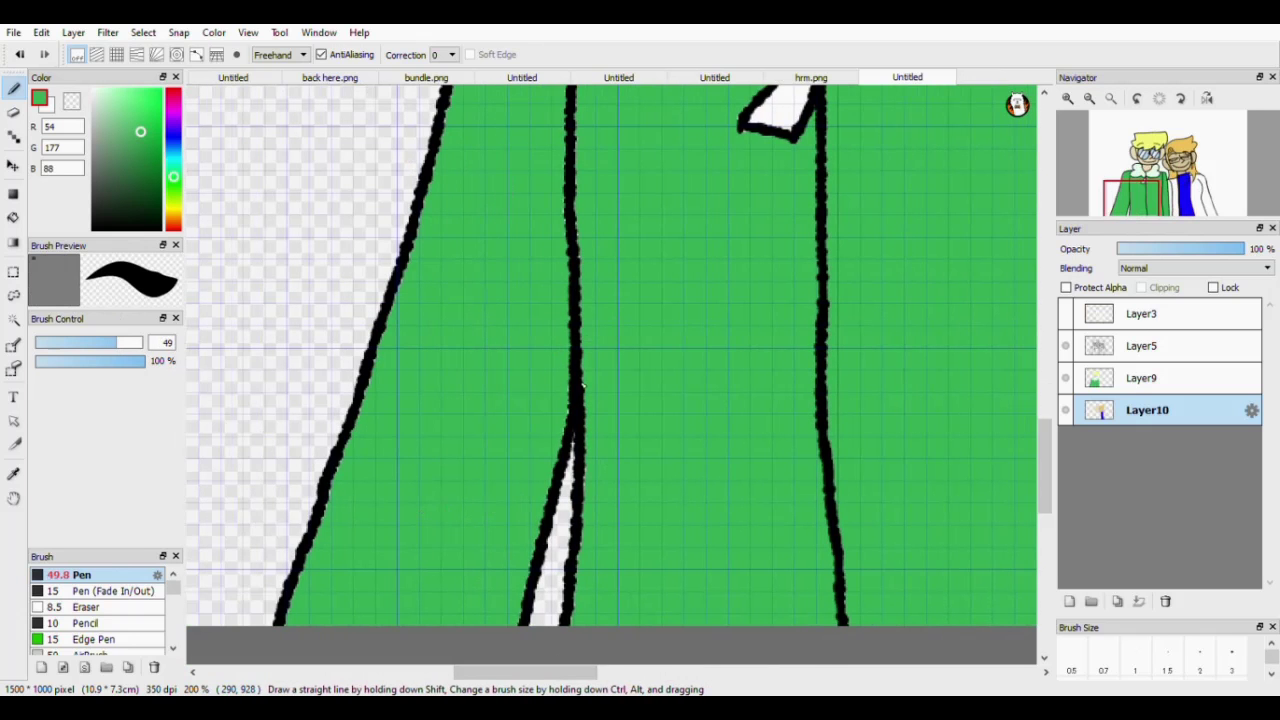
scroll(685, 427, up, 4)
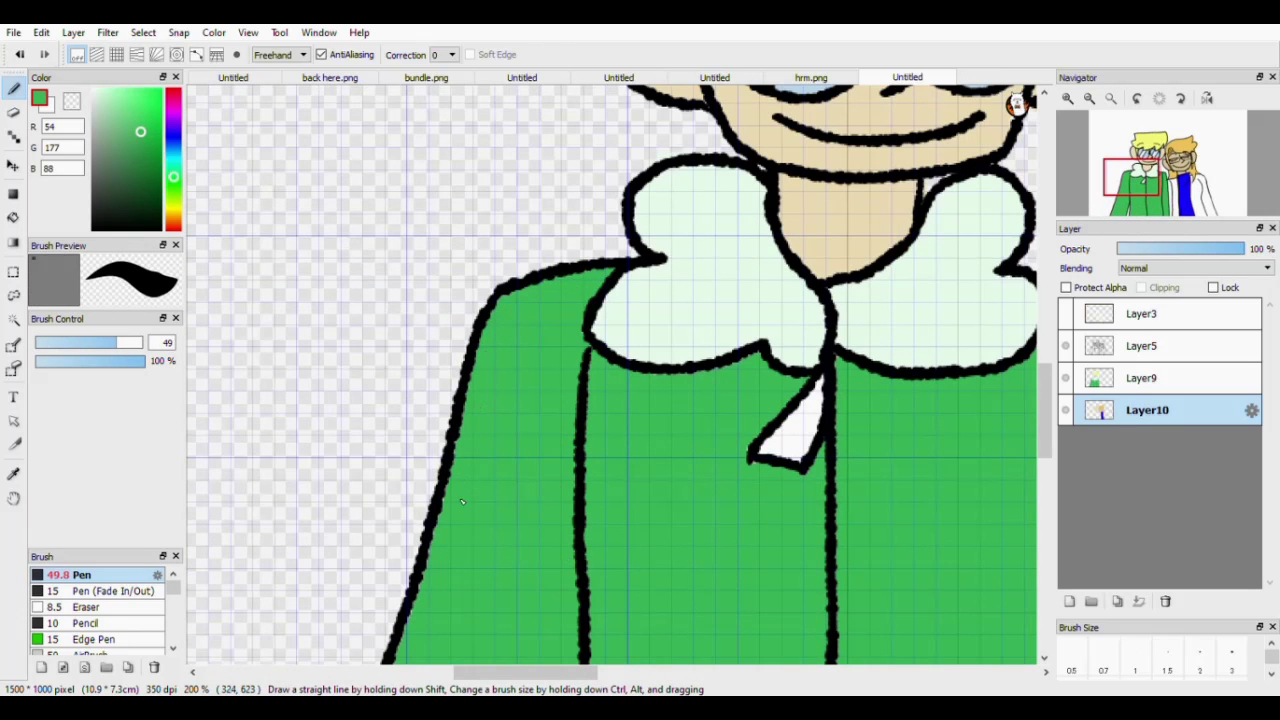
scroll(404, 236, down, 4)
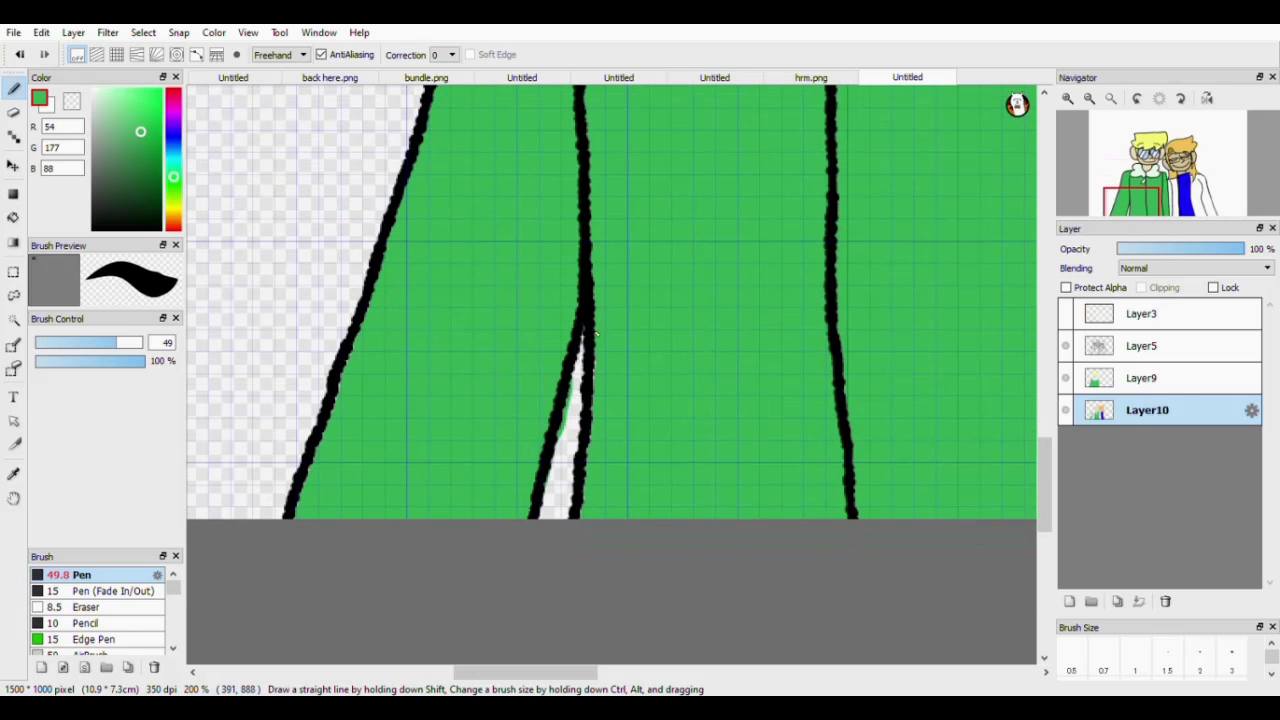
Erase the green spilling into the gap between the left figure's sleeve and body, and repaint the sleeve's outer edge green.
key(e)
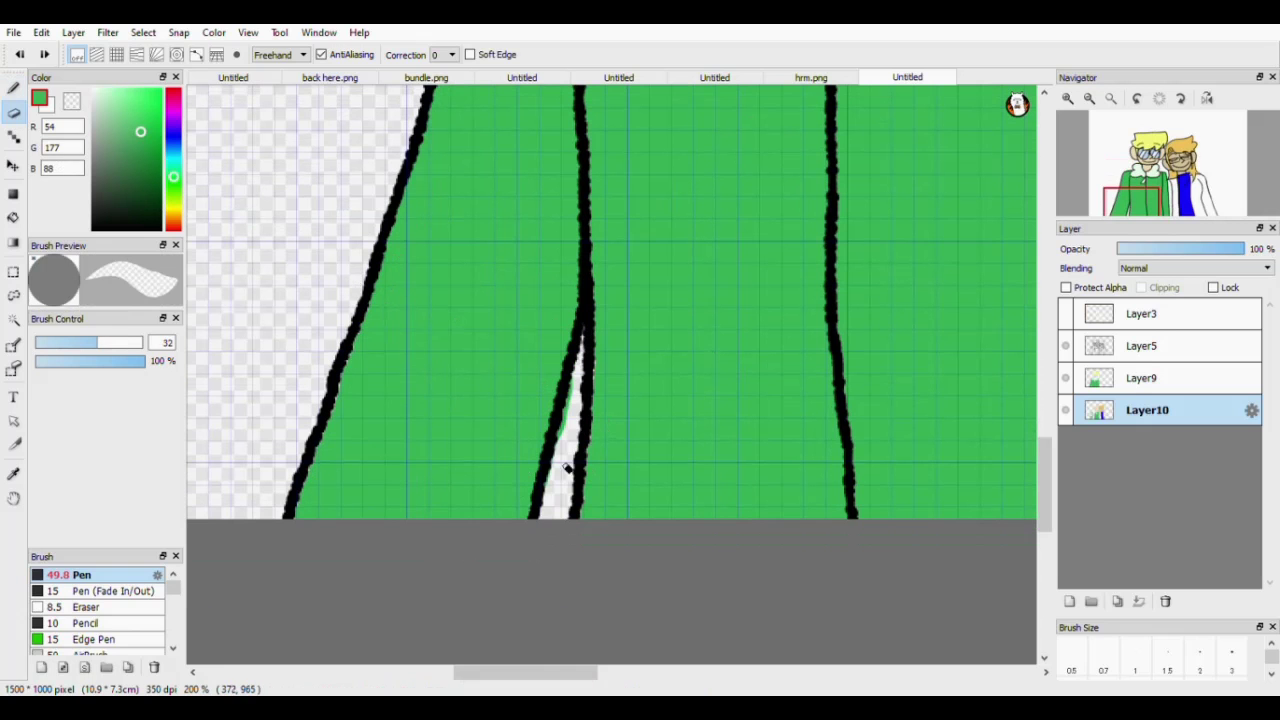
key(b)
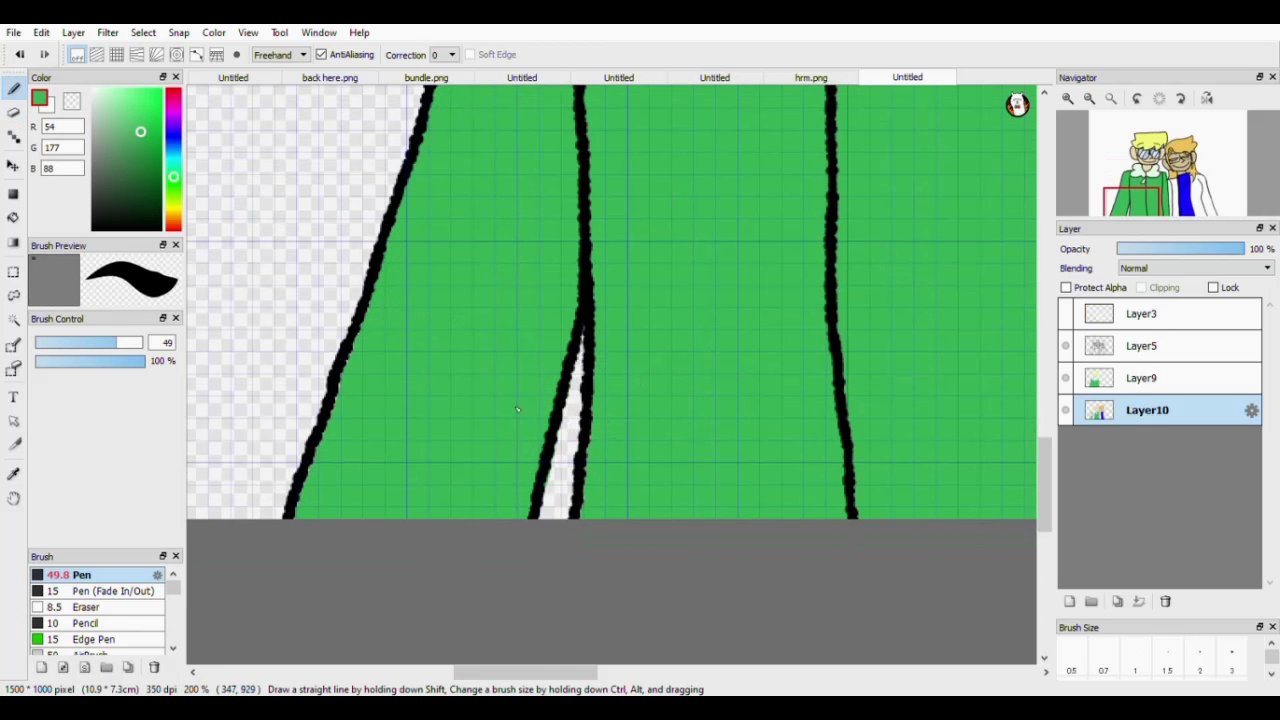
drag(300, 514, 357, 356)
mouse_move(1045, 482)
mouse_down()
mouse_move(1034, 408)
mouse_move(1041, 459)
mouse_up()
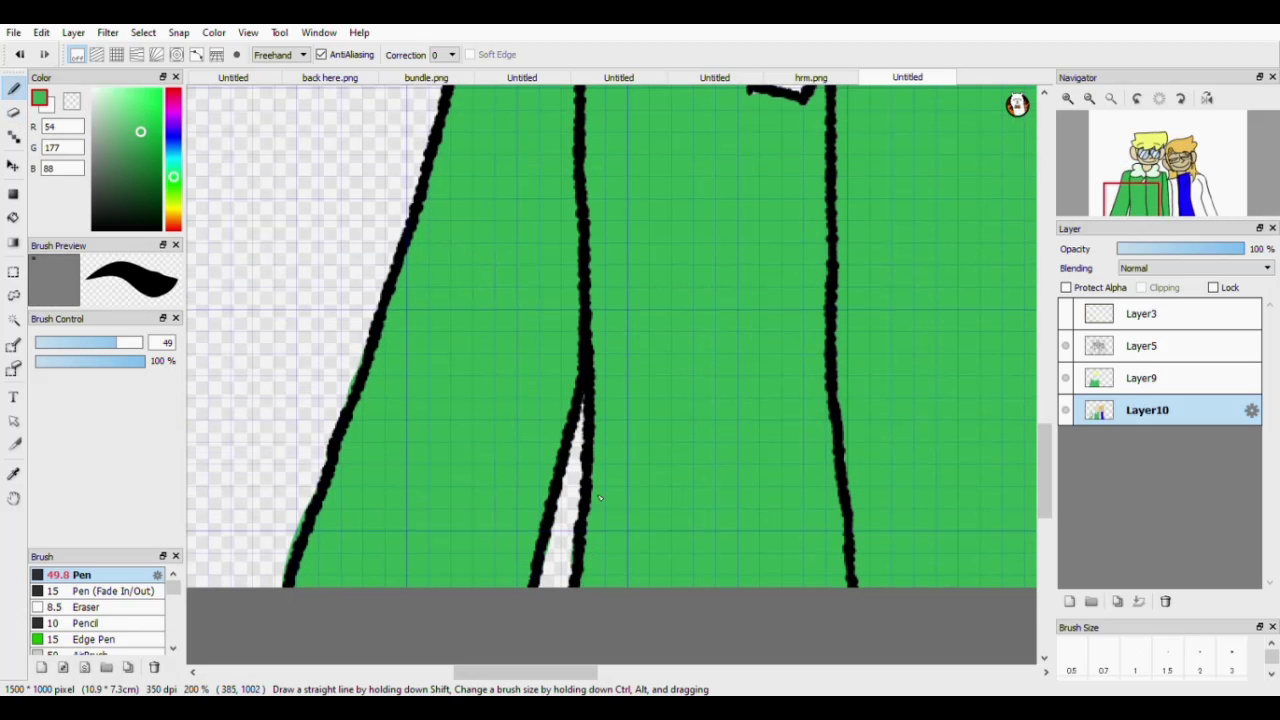
Choose light grey (RGB 213, 213, 213), select the right figure's coat panel beside the green coat and paint it grey.
drag(527, 672, 645, 668)
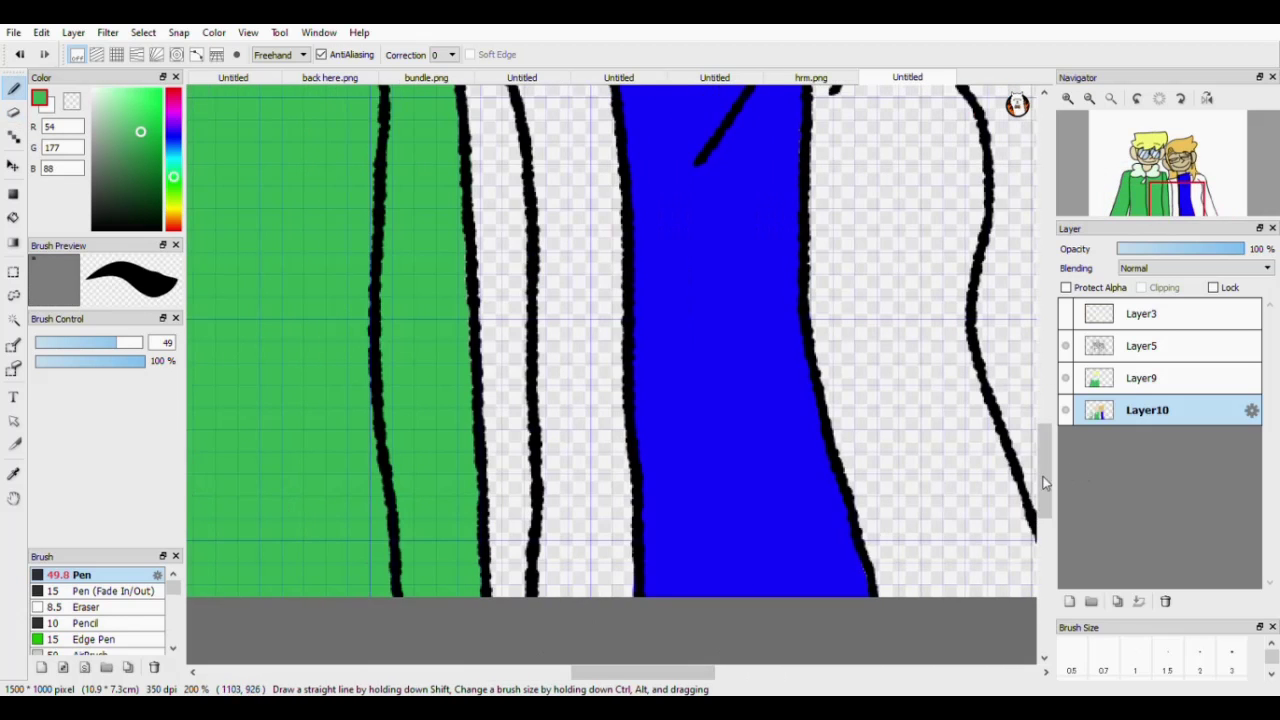
drag(1048, 475, 1046, 431)
click(93, 111)
click(13, 217)
click(14, 320)
click(560, 430)
click(14, 88)
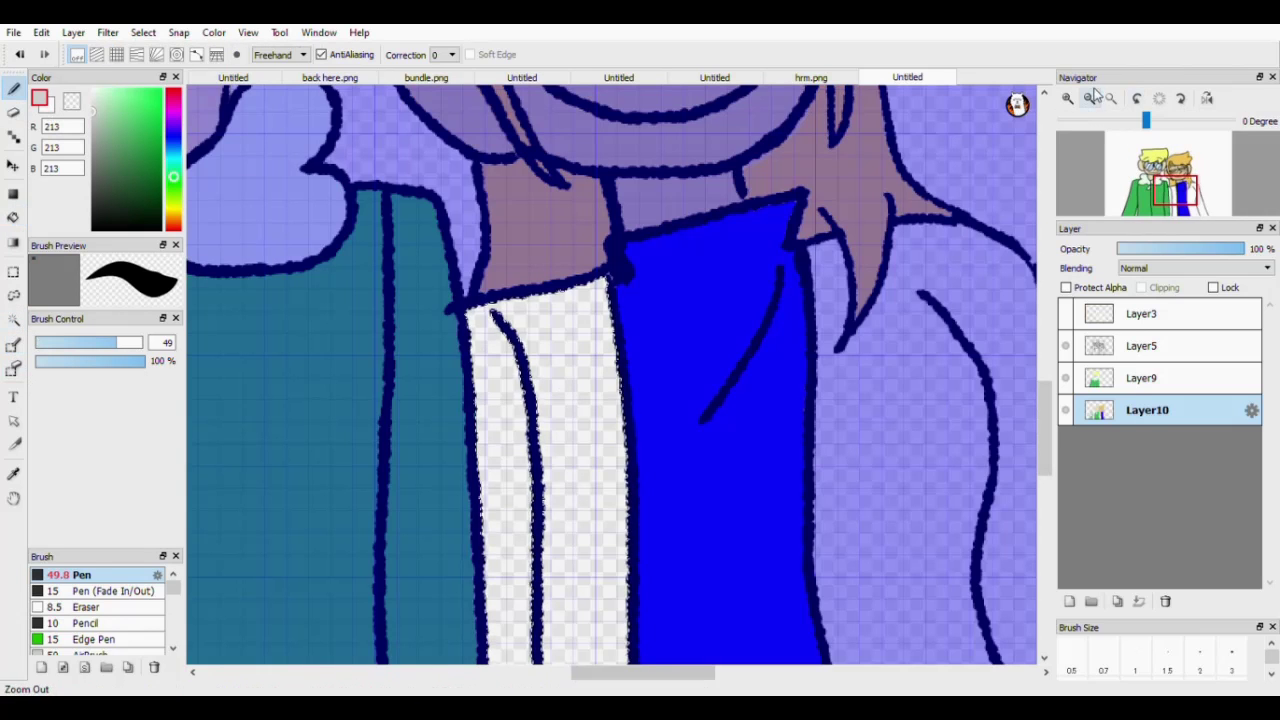
click(1093, 98)
mouse_move(624, 634)
mouse_down()
mouse_move(683, 688)
mouse_move(636, 642)
mouse_move(657, 651)
mouse_move(621, 659)
mouse_move(657, 634)
mouse_up()
key(ctrl+d)
Select the remaining part of the right figure's coat with its sleeve, paint it the same light grey and clear the selection.
click(14, 320)
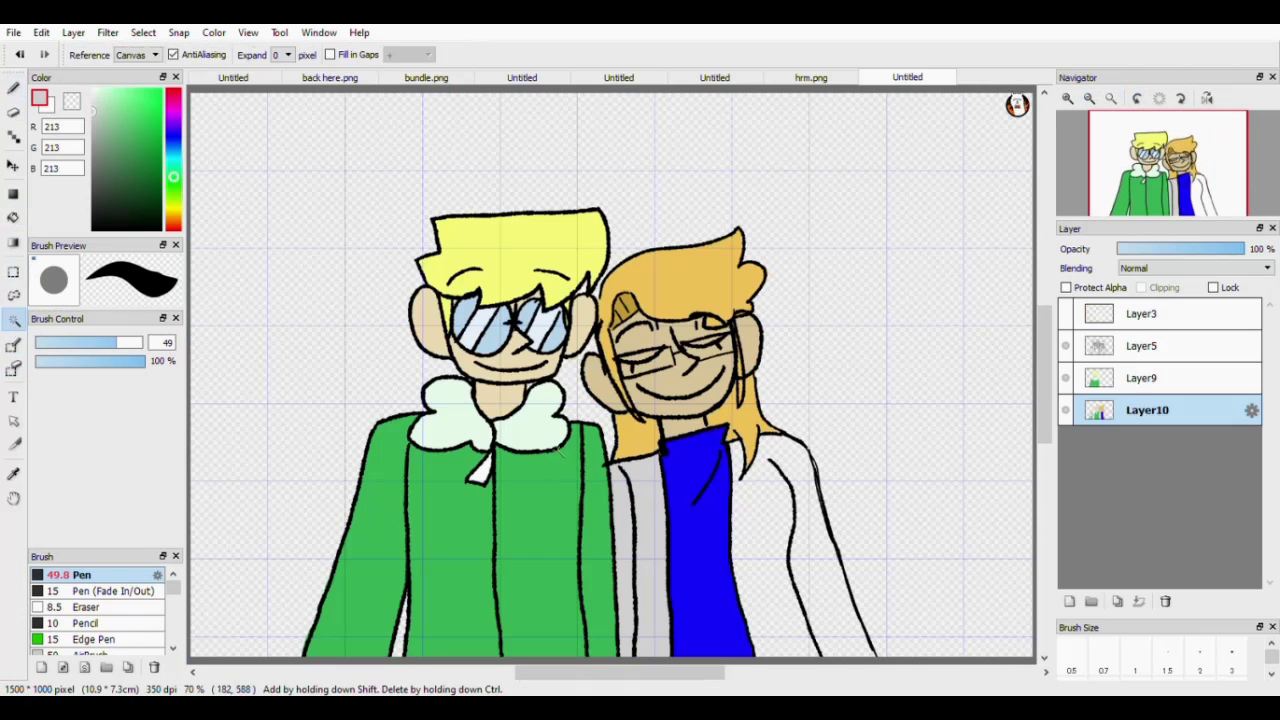
click(765, 530)
click(14, 88)
mouse_move(741, 452)
mouse_down()
mouse_move(760, 630)
mouse_move(752, 458)
mouse_move(790, 650)
mouse_move(820, 450)
mouse_move(860, 640)
mouse_move(850, 620)
mouse_up()
key(ctrl+d)
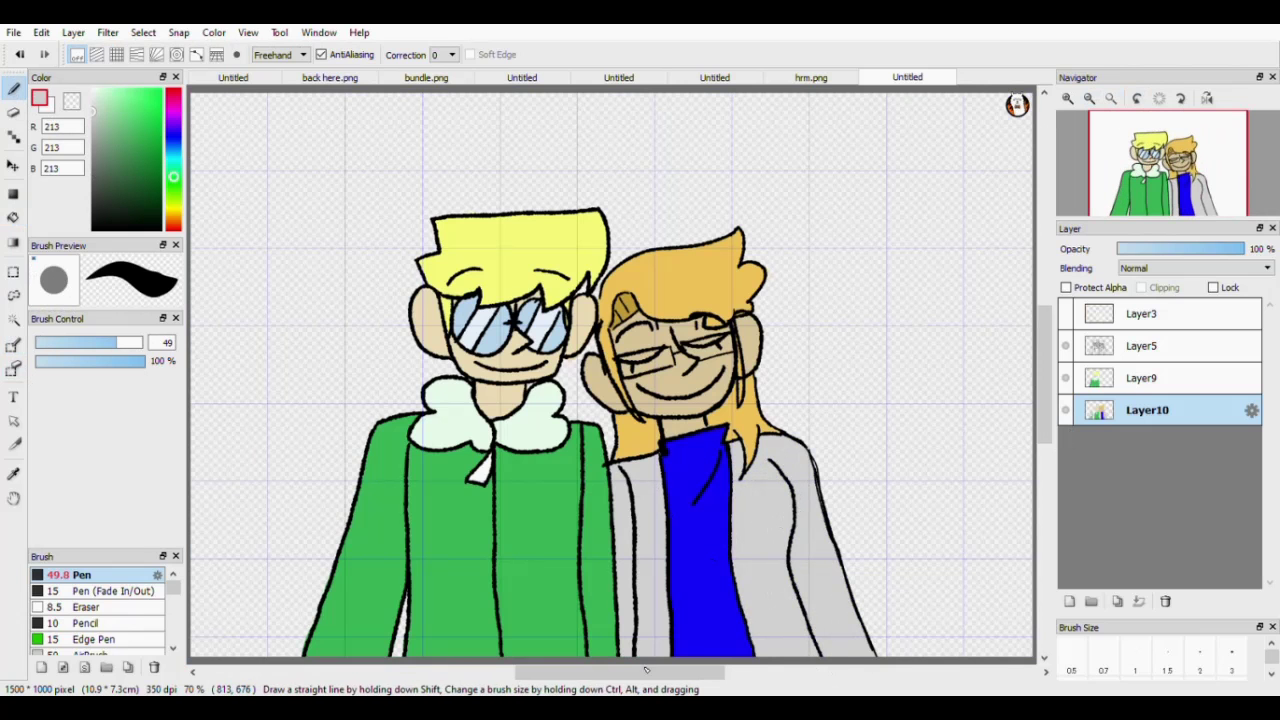
Merge Layer9 down into Layer10 and choose black as the drawing colour.
click(1140, 378)
click(1138, 601)
key(ctrl+plus)
alt+click(703, 409)
drag(115, 157, 92, 231)
Lower the Pen opacity to 8% and undo the trial shading strokes on the right figure's face.
click(60, 362)
drag(652, 289, 656, 346)
key(ctrl+z)
key(ctrl+z)
click(46, 366)
key(ctrl+z)
Shade the right figure's forehead beneath the hairline with the faint black Pen, undoing misplaced strokes.
mouse_move(677, 217)
mouse_down()
mouse_move(705, 228)
mouse_move(795, 248)
mouse_move(860, 233)
mouse_move(872, 217)
mouse_move(866, 253)
mouse_up()
key(ctrl+z)
click(874, 253)
key(ctrl+z)
key(ctrl+z)
mouse_move(688, 208)
mouse_down()
mouse_move(742, 242)
mouse_move(837, 239)
mouse_move(869, 218)
mouse_move(860, 247)
mouse_move(871, 257)
mouse_move(942, 251)
mouse_up()
Shade the necks of both figures beneath their chins with black at 8% opacity.
drag(1053, 350, 1043, 398)
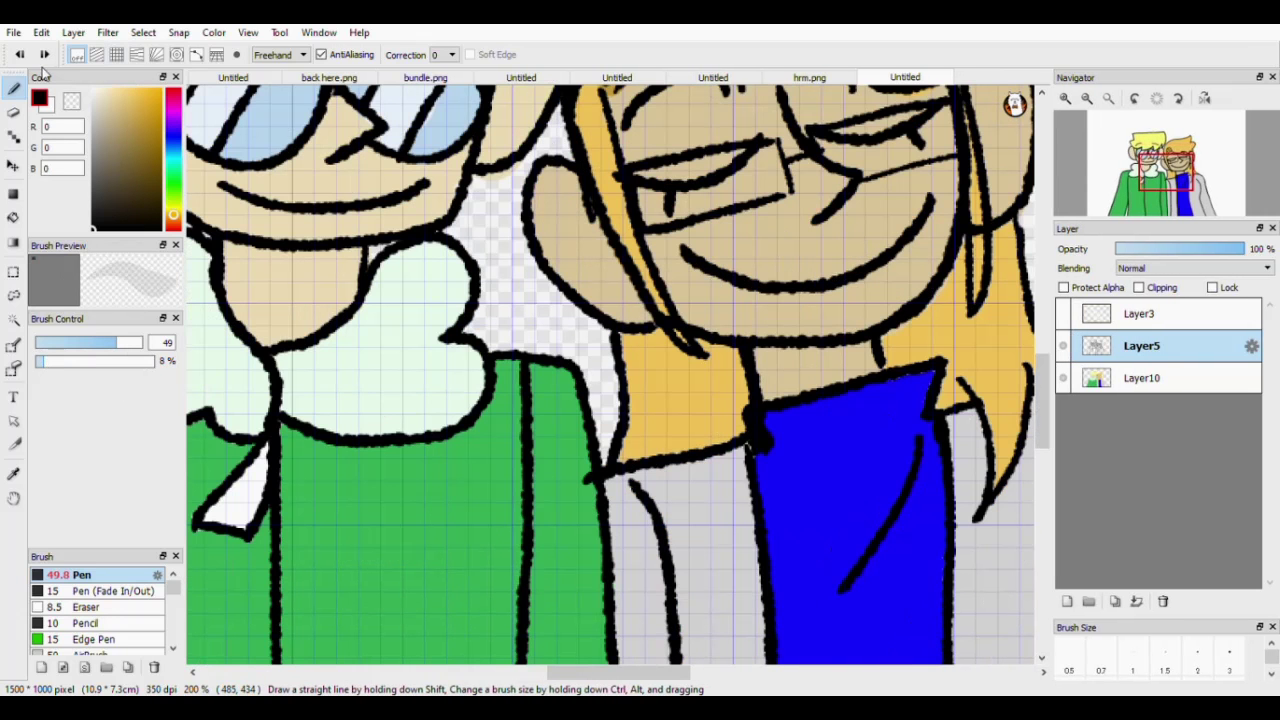
mouse_move(868, 364)
mouse_down()
mouse_move(774, 398)
mouse_move(770, 365)
mouse_move(862, 361)
mouse_up()
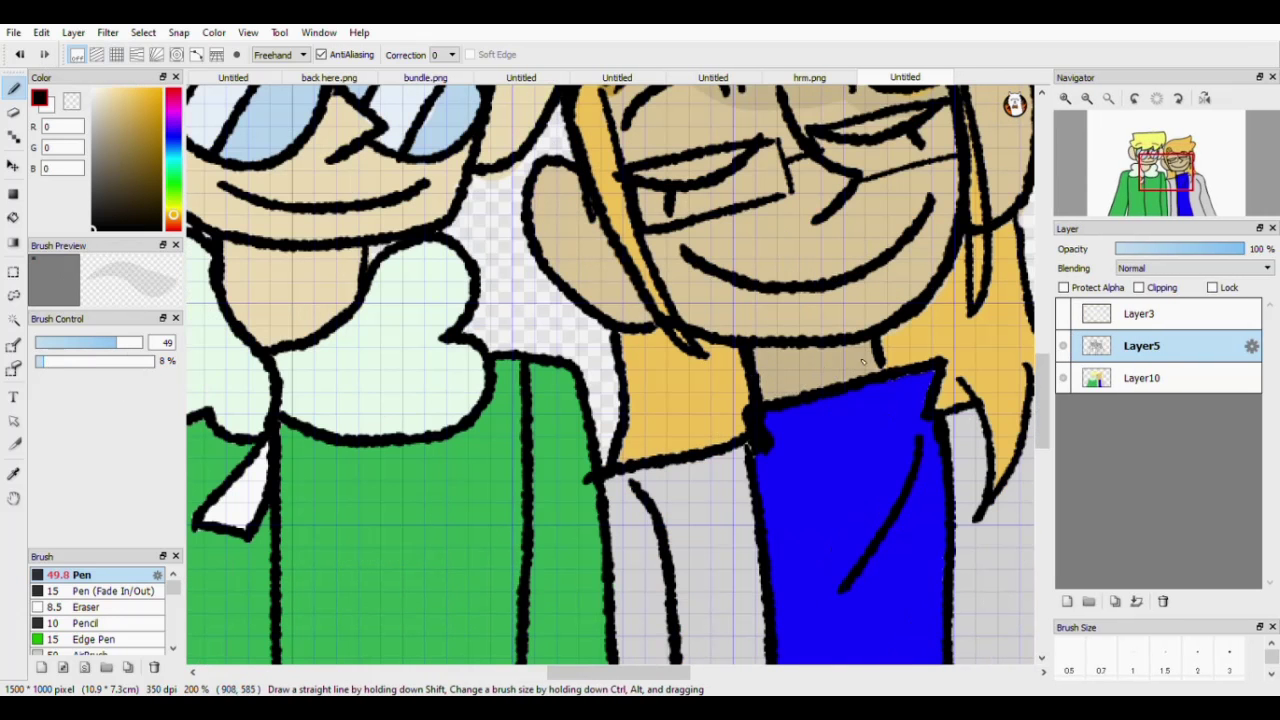
mouse_move(354, 284)
mouse_down()
mouse_move(270, 314)
mouse_move(240, 252)
mouse_move(350, 260)
mouse_move(349, 285)
mouse_move(274, 316)
mouse_move(232, 250)
mouse_move(334, 262)
mouse_up()
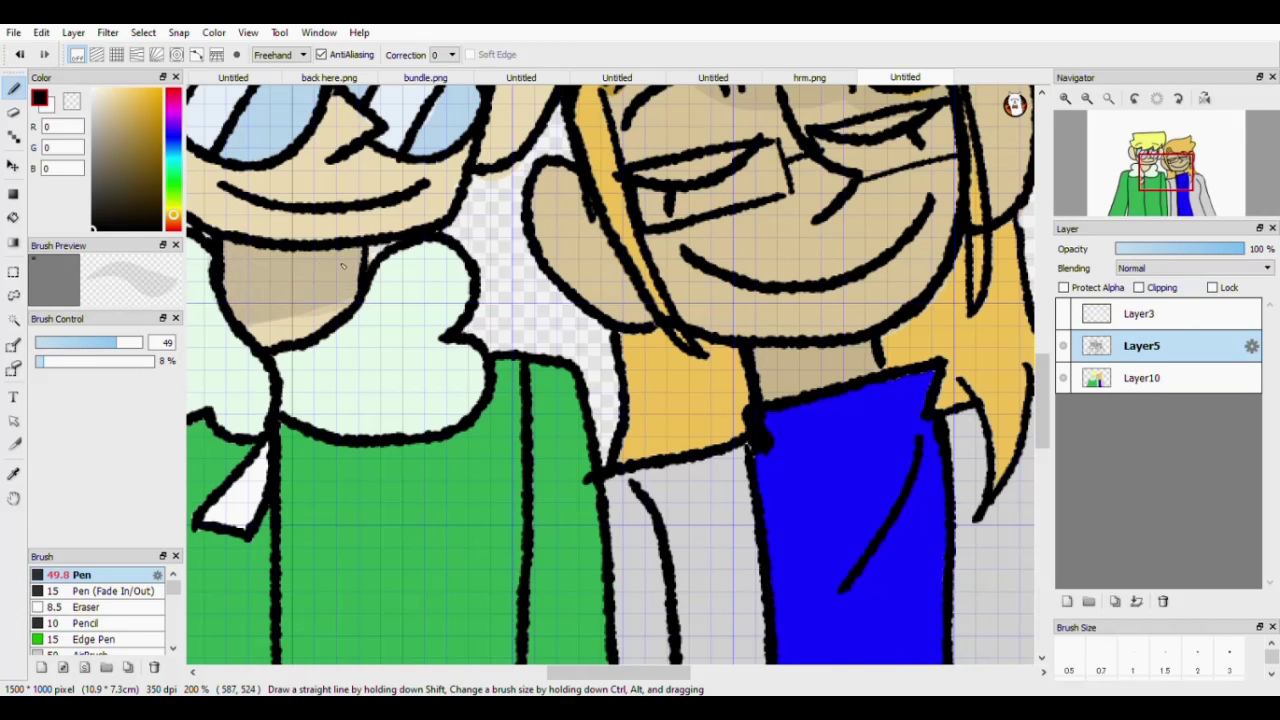
Set the Pen size to 37, shade the left figure's forehead between glasses and fringe, and sample the shaded skin tone.
drag(1036, 407, 1036, 343)
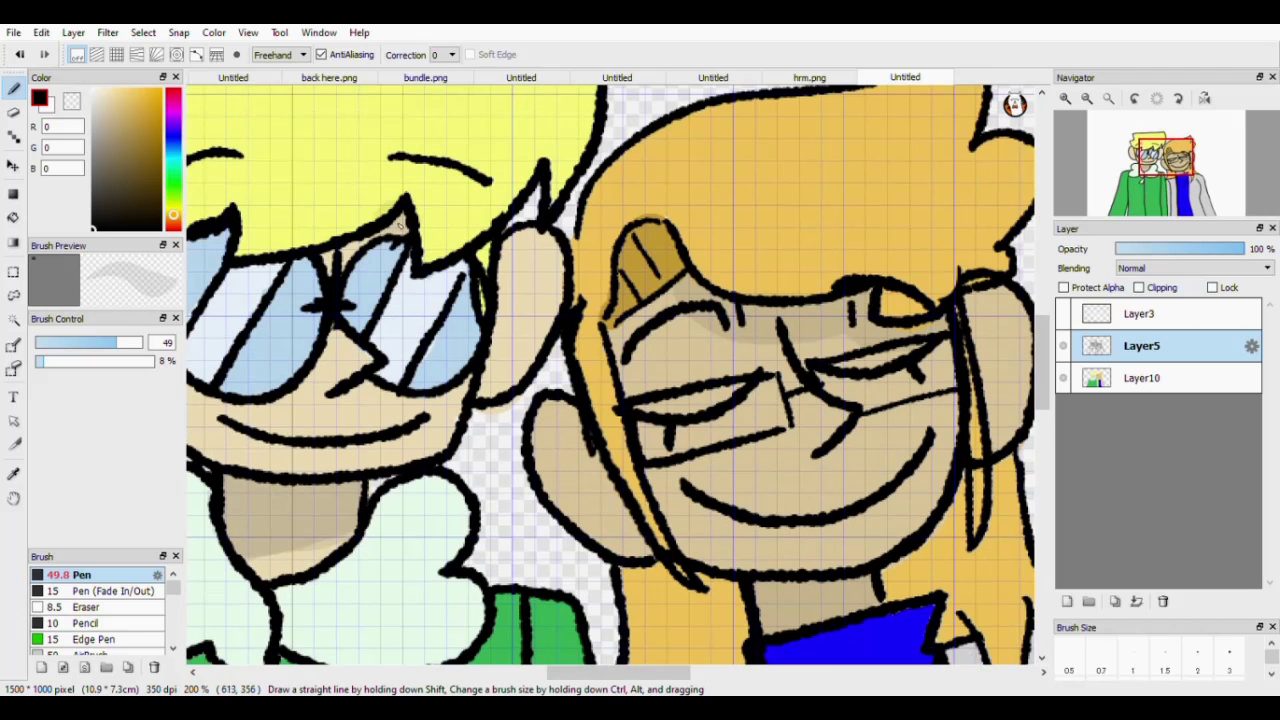
click(100, 342)
mouse_move(401, 225)
mouse_down()
mouse_move(329, 270)
mouse_move(404, 230)
mouse_move(339, 258)
mouse_move(351, 229)
mouse_move(374, 219)
mouse_move(328, 244)
mouse_up()
alt+click(370, 207)
alt+click(397, 228)
scroll(430, 238, left, 5)
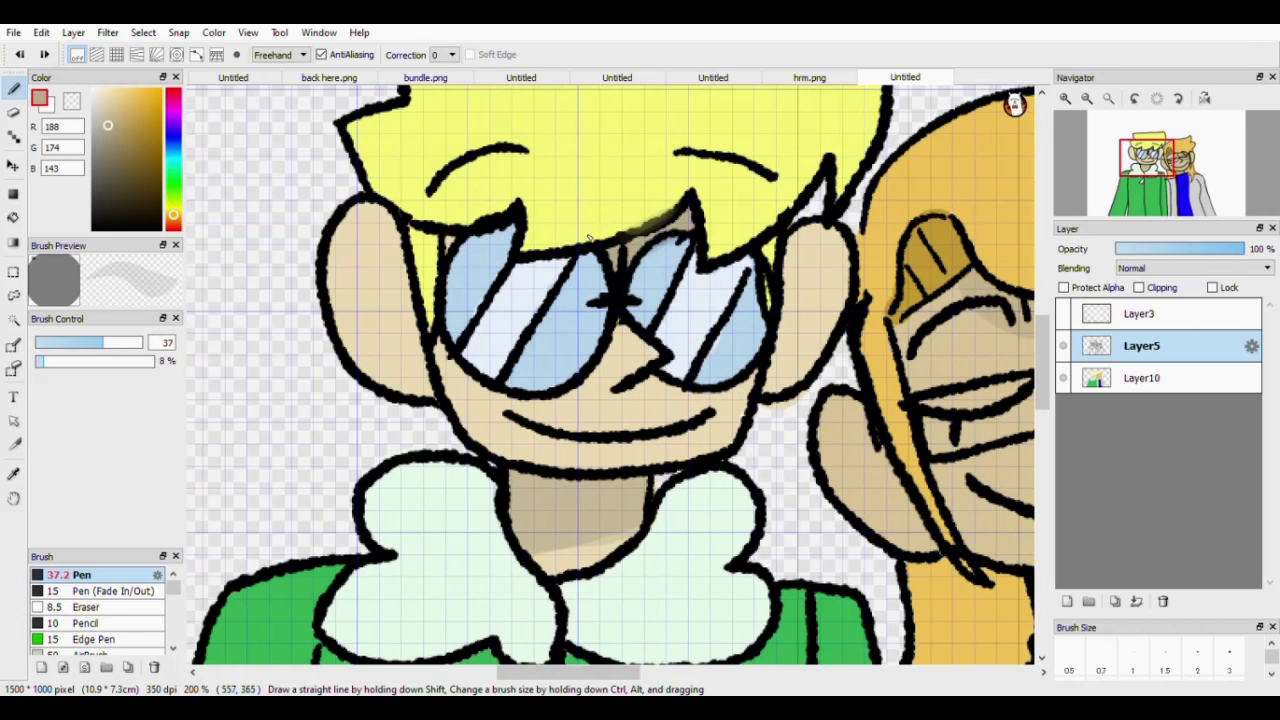
Check Layer5 by toggling its visibility, sample the left figure's skin tone and cover the cheek shading on Layer10 at 100% opacity.
click(1141, 378)
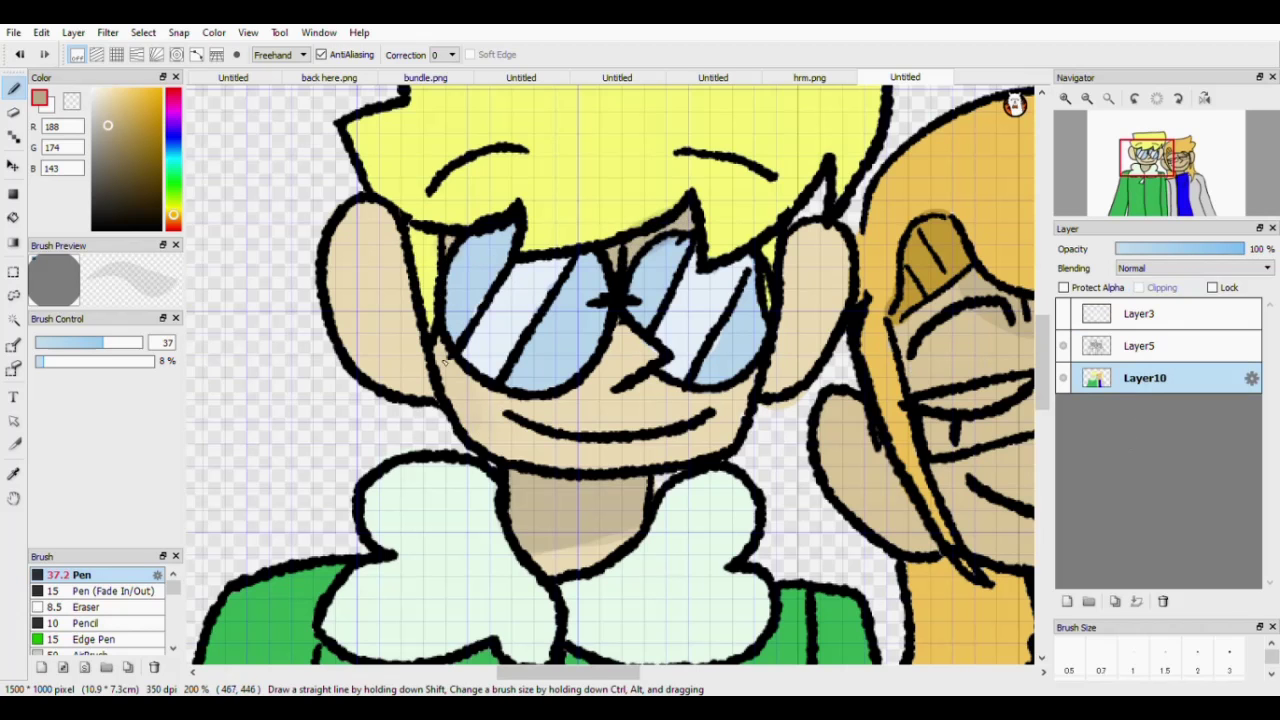
click(1063, 346)
click(1063, 346)
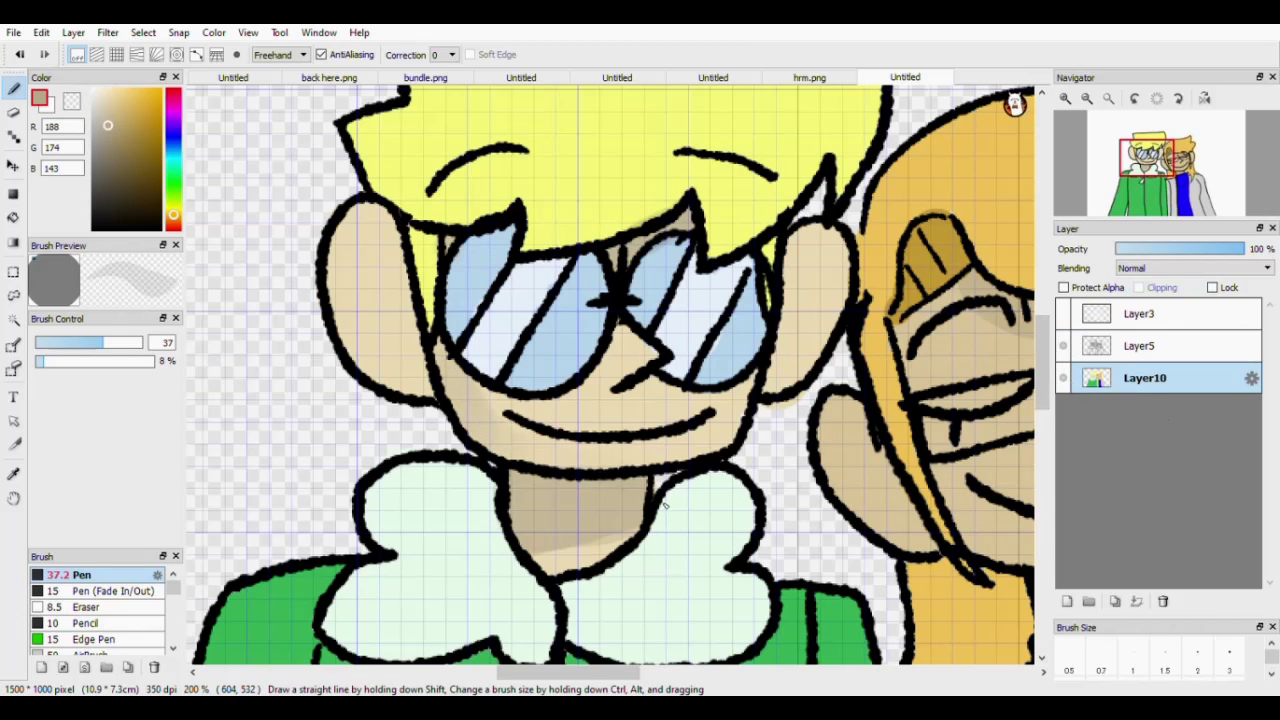
right_click(579, 437)
drag(118, 362, 150, 362)
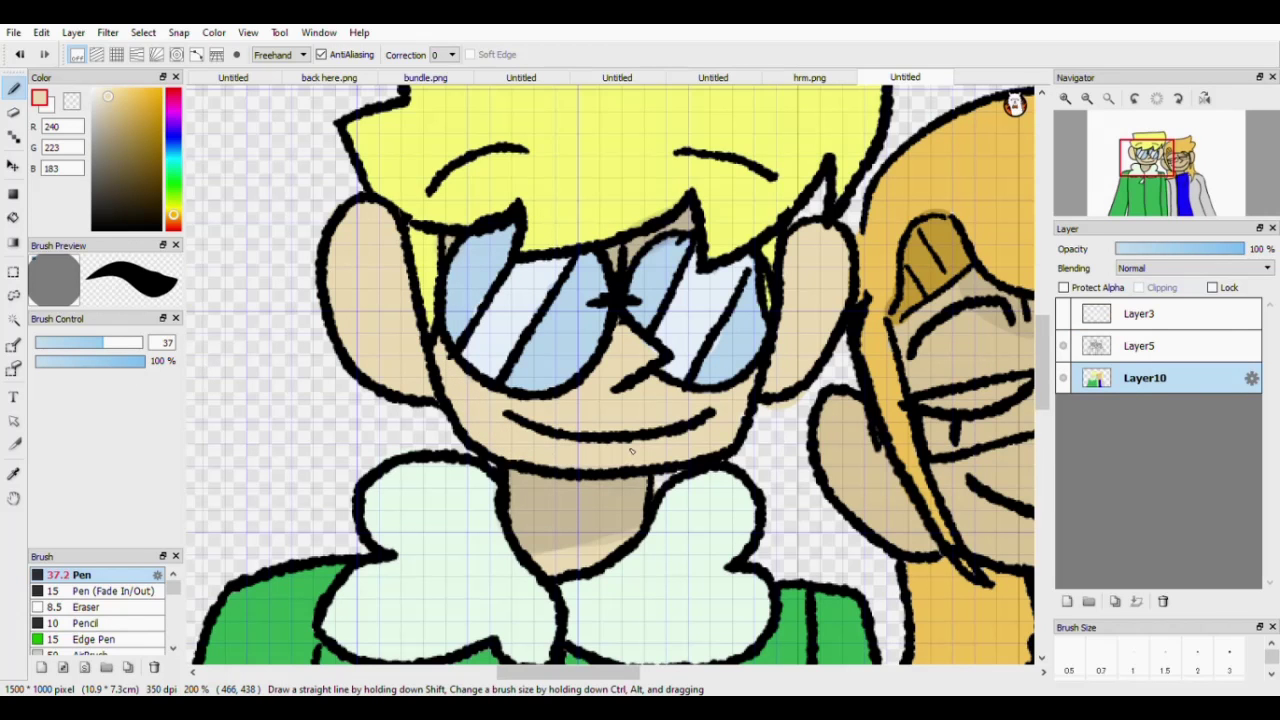
Sample the left figure's hair yellow, make Layer5 active and show Layer3 over the whole drawing.
alt+click(673, 198)
click(1093, 340)
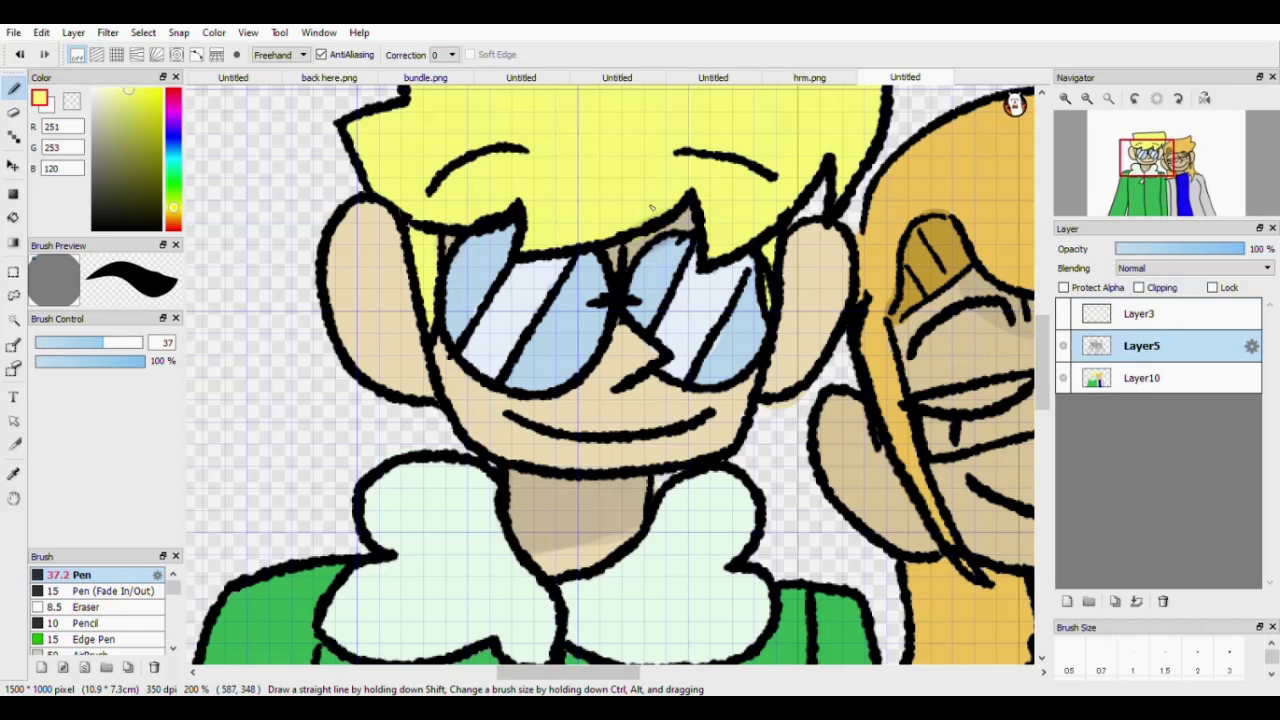
drag(1047, 377, 1048, 446)
click(1103, 100)
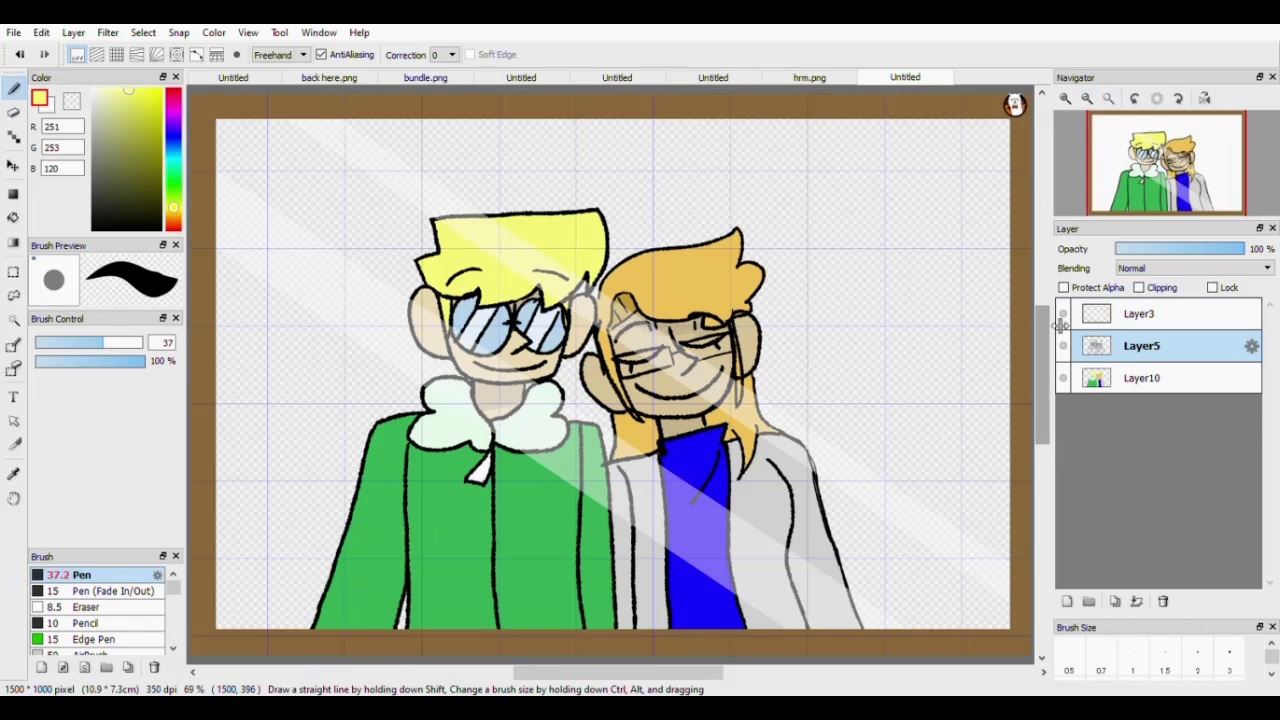
Merge Layer5 down into Layer10 and add a new empty layer beneath it.
click(1134, 602)
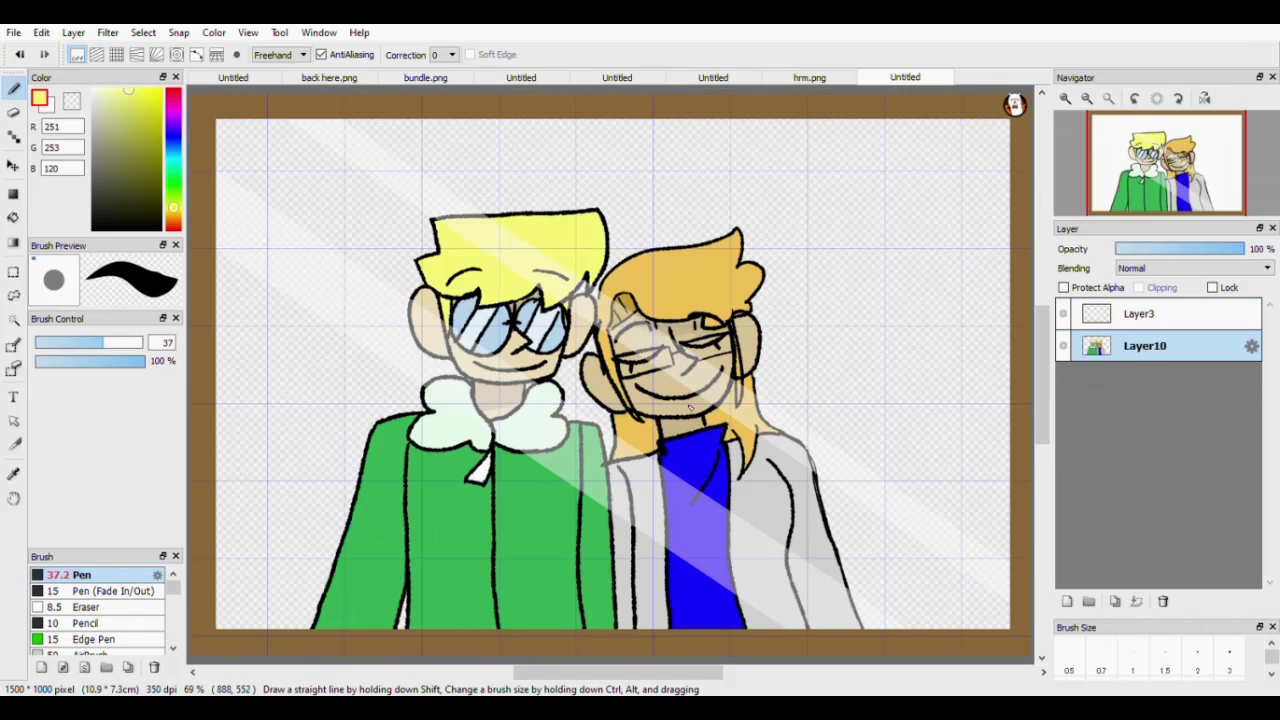
click(1067, 601)
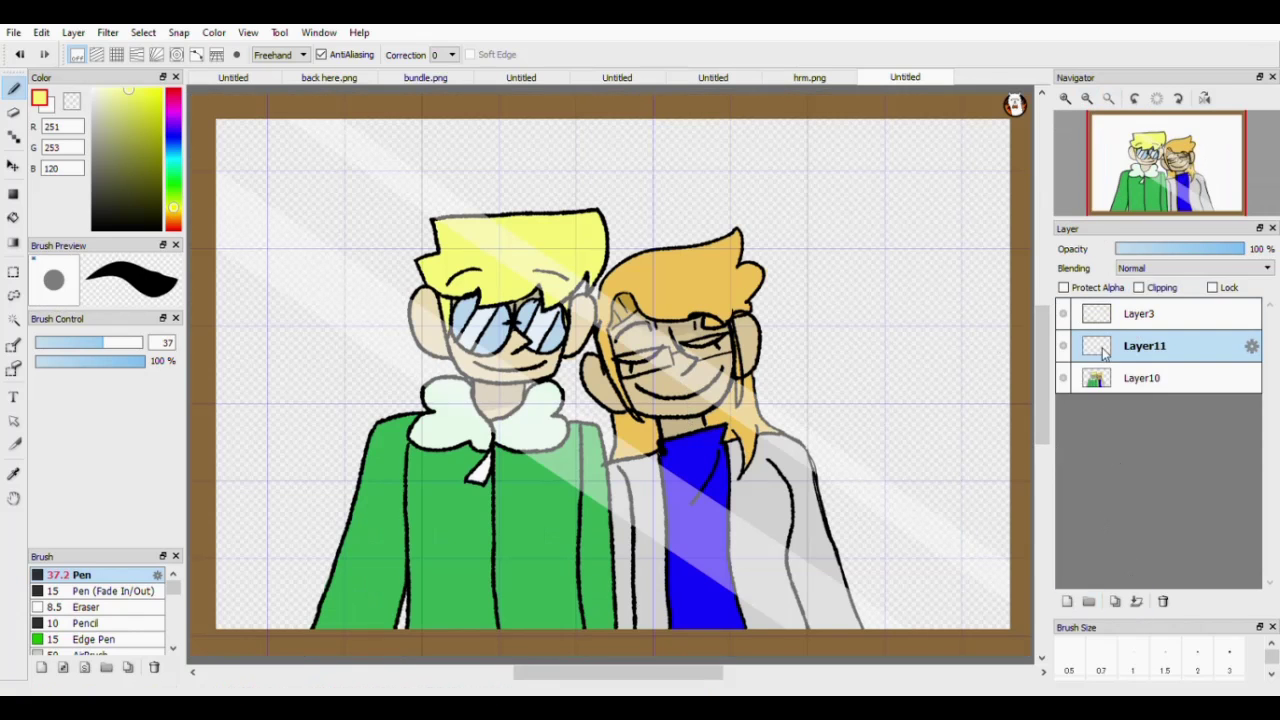
drag(1094, 352, 1094, 386)
Try a short light green (144, 201, 74) diagonal stroke with parallel-line snapping beside the left figure's sleeve.
click(173, 175)
click(128, 138)
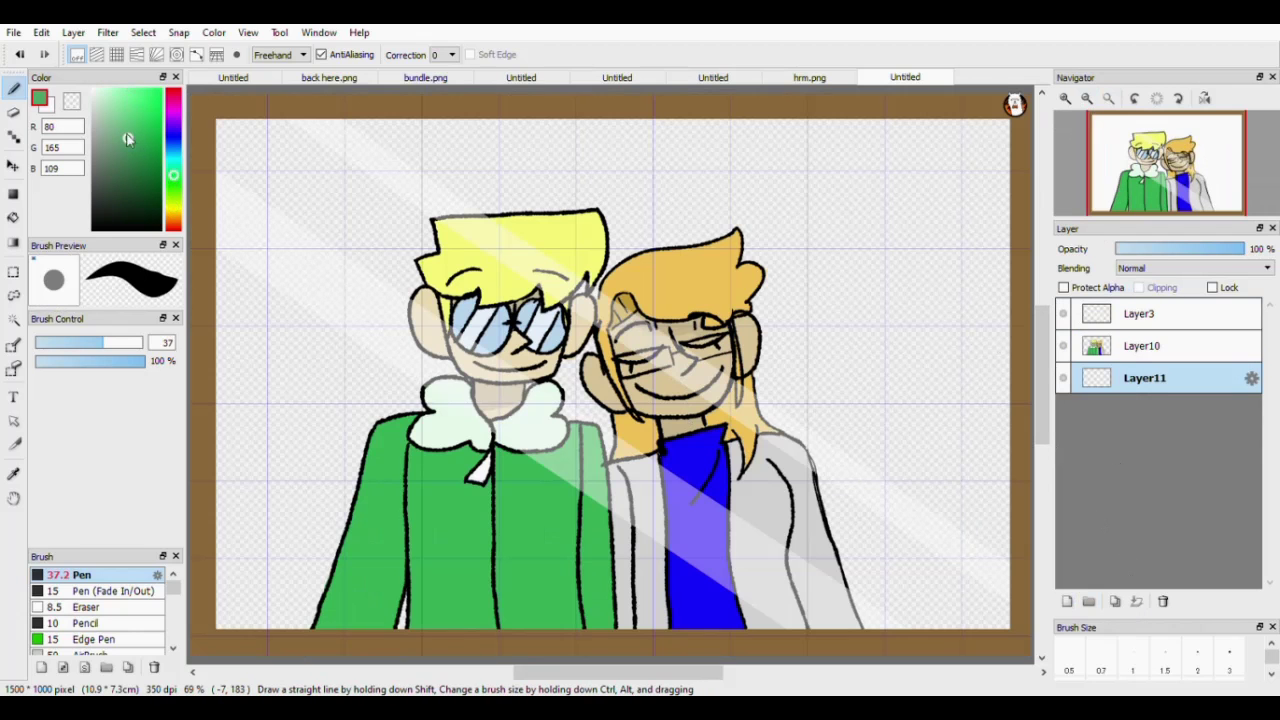
click(135, 119)
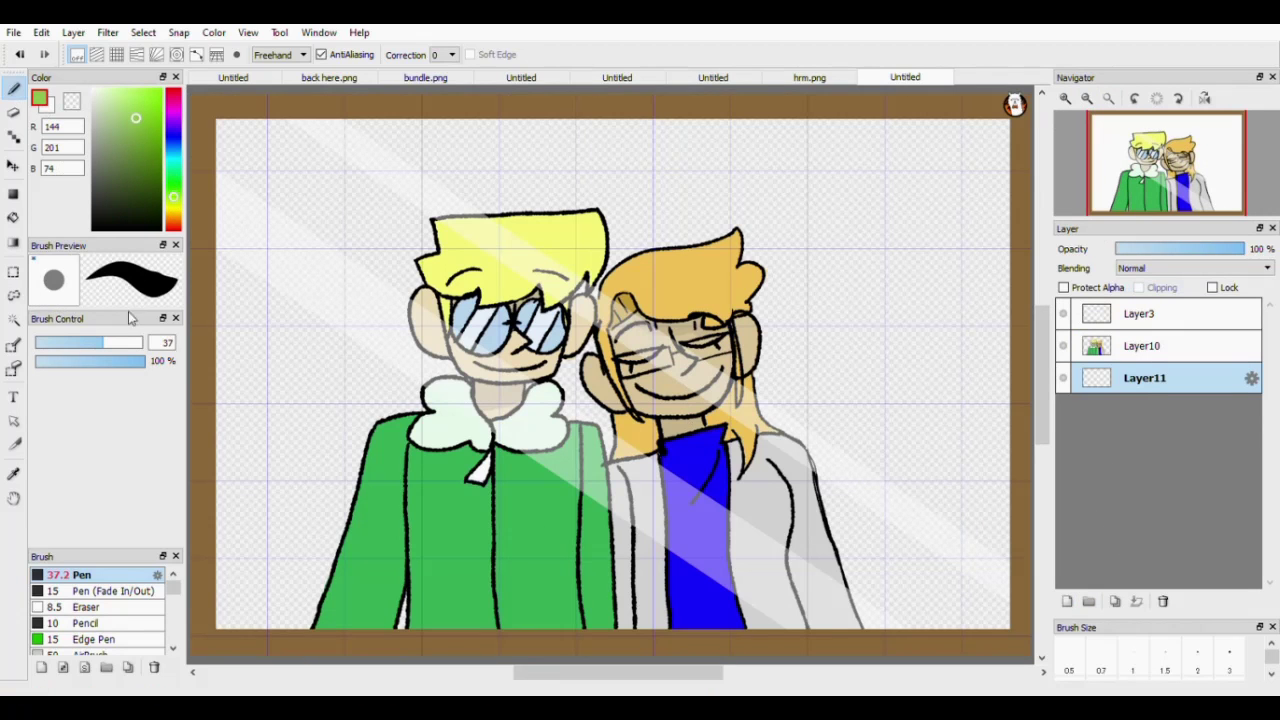
click(97, 54)
drag(228, 457, 292, 522)
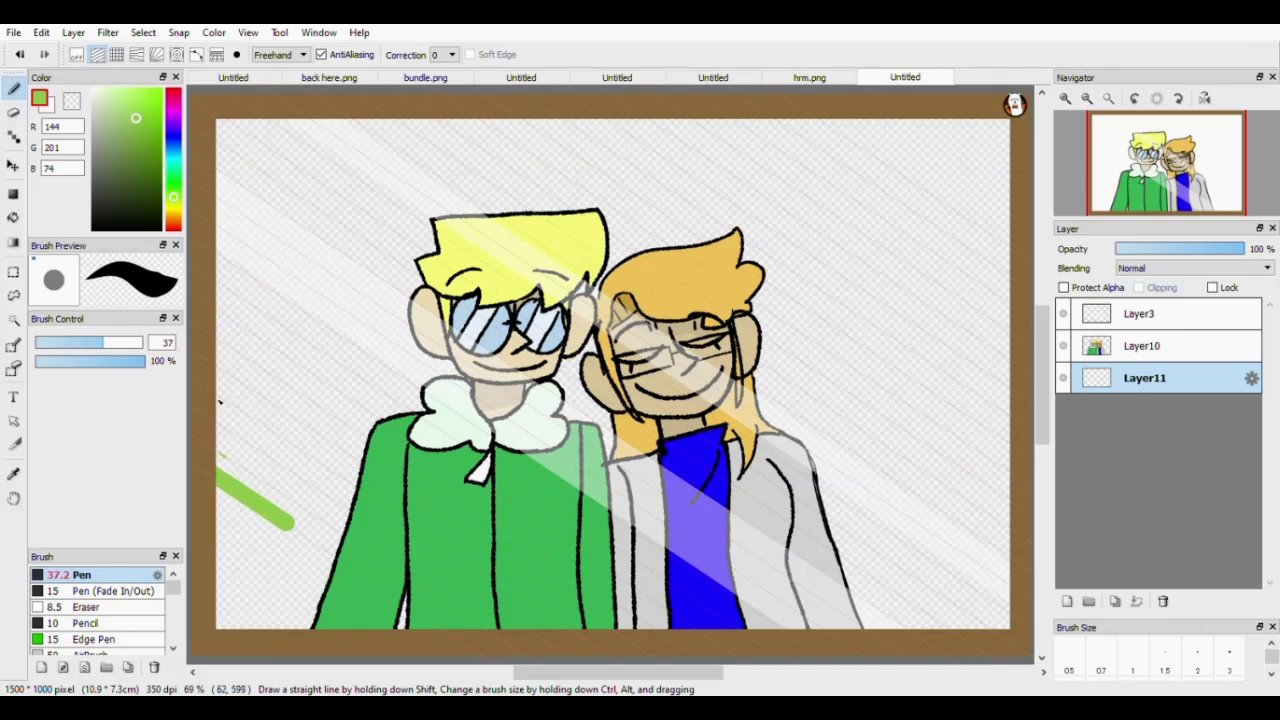
key(ctrl+z)
Try a green stroke across the drawing behind the figures with vanishing-point snapping.
click(156, 57)
click(137, 55)
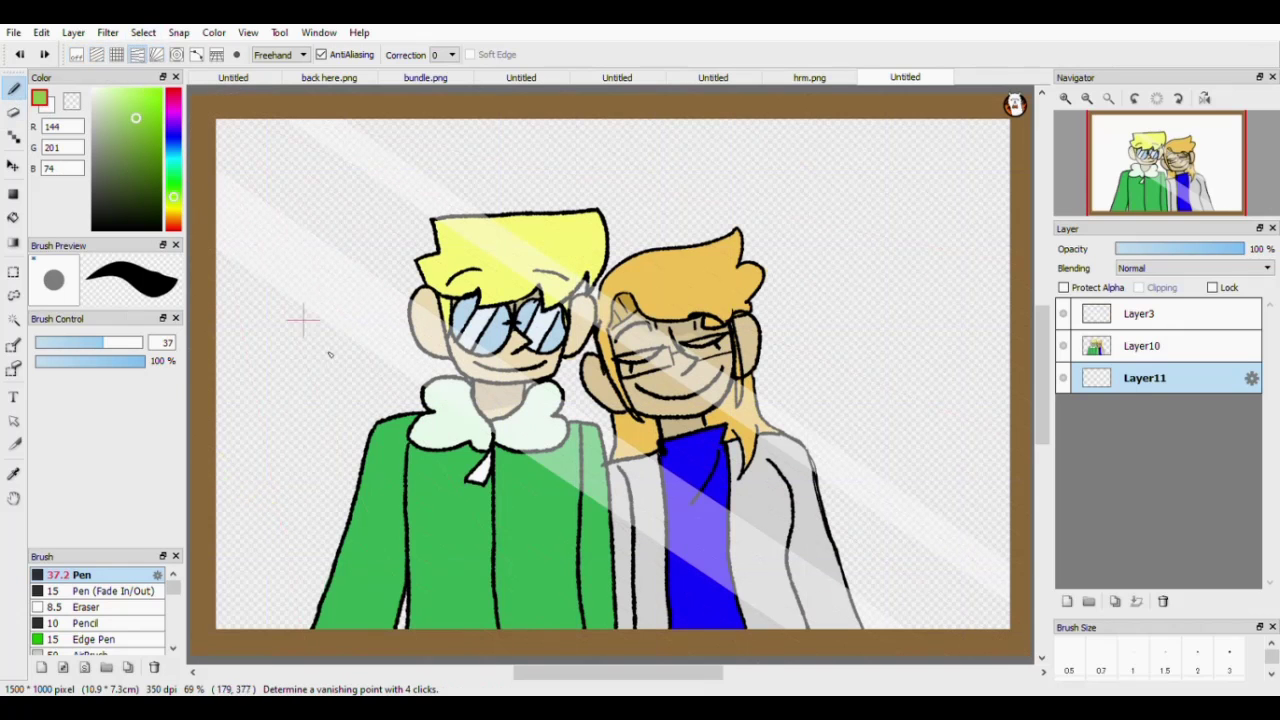
click(313, 525)
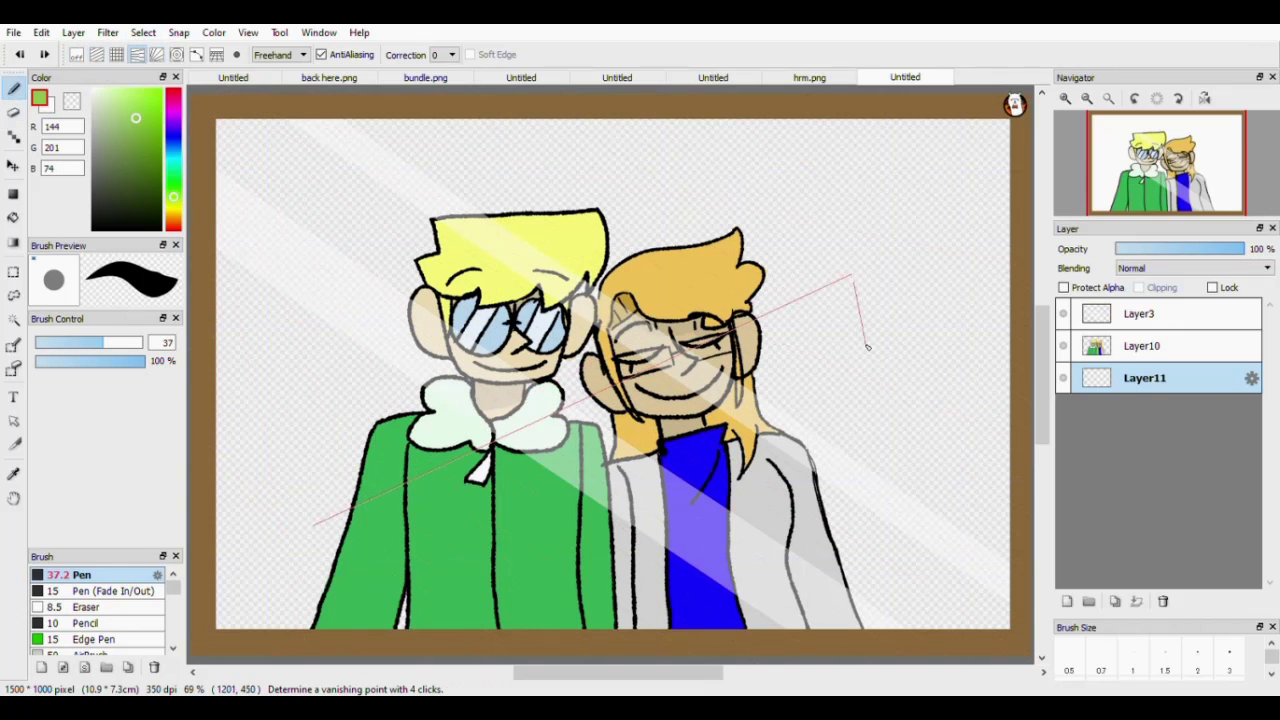
click(655, 254)
drag(842, 278, 216, 575)
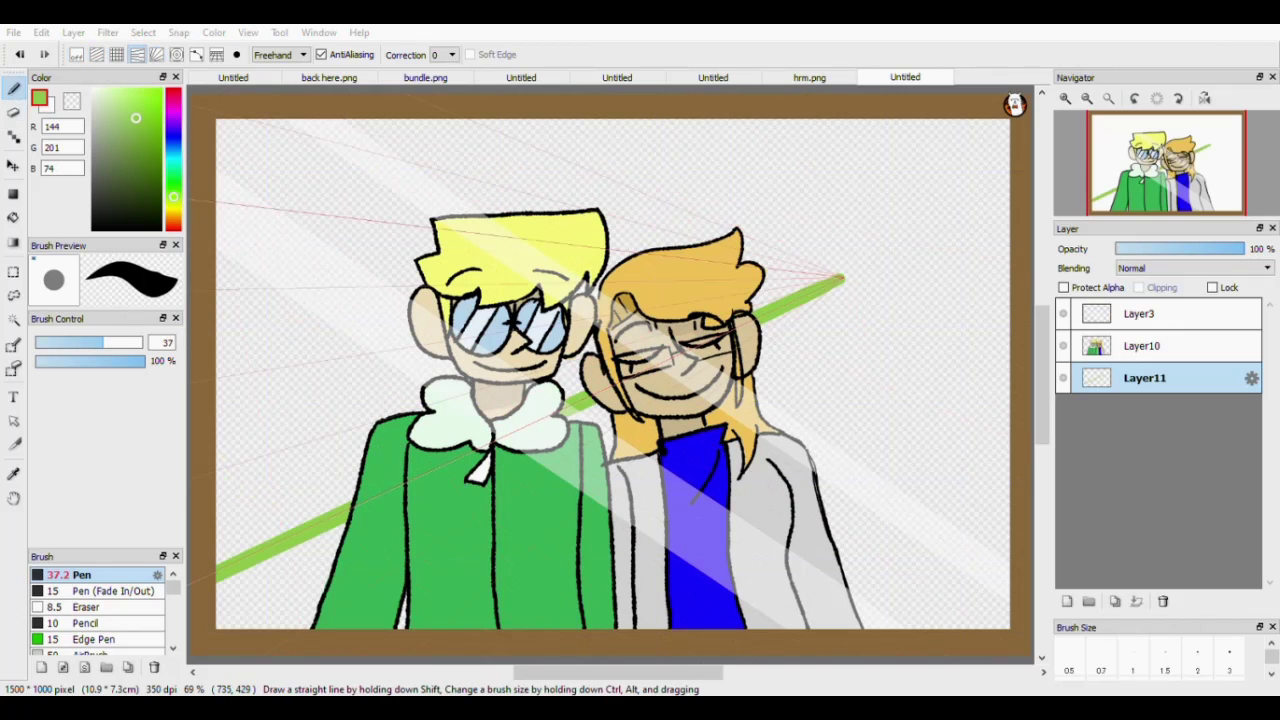
key(ctrl+z)
Try green strokes near the picture's left edge, one without snapping and two with parallel-line snapping.
click(77, 55)
drag(218, 562, 338, 548)
key(ctrl+z)
click(99, 62)
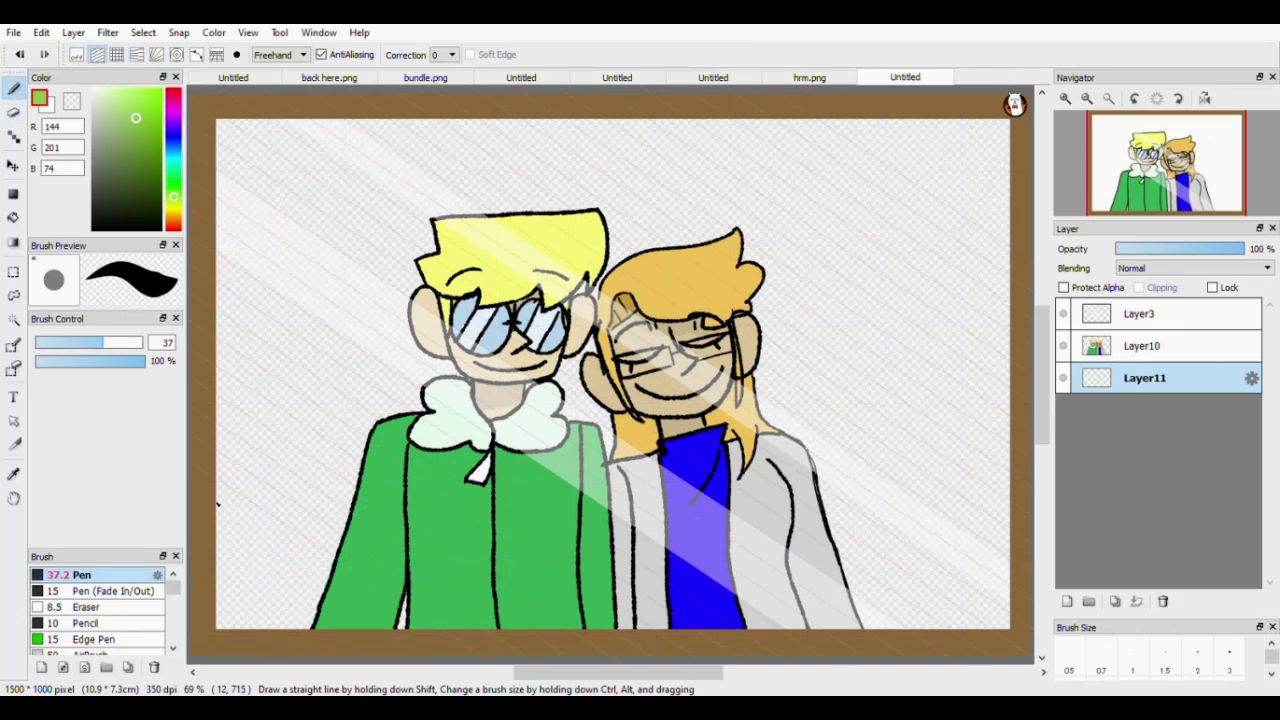
drag(214, 508, 328, 582)
drag(220, 436, 334, 264)
key(ctrl+z)
key(ctrl+z)
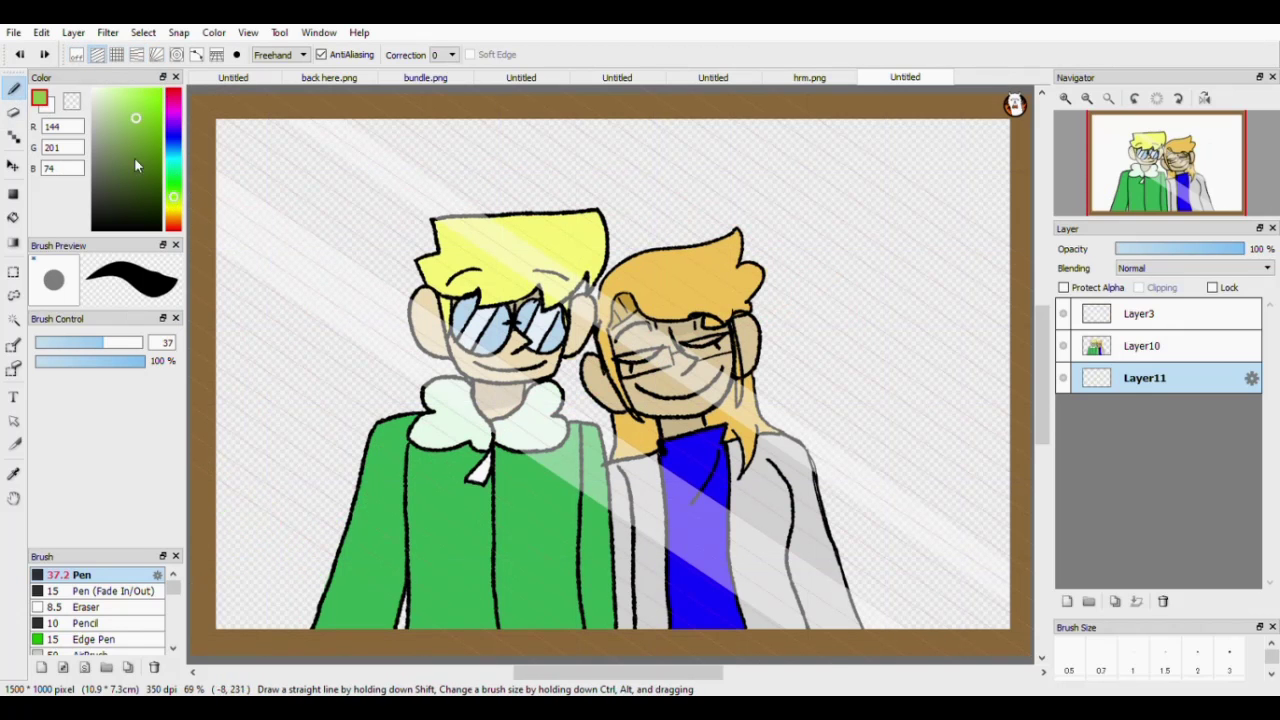
click(13, 166)
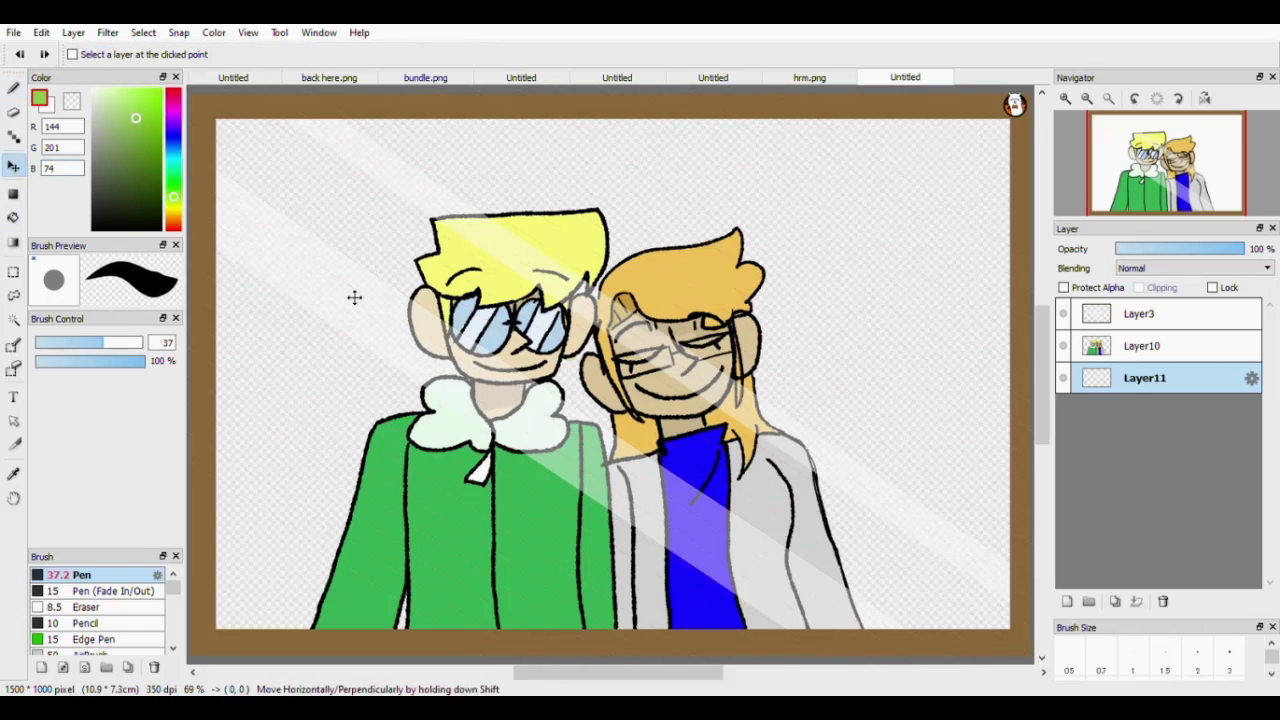
click(14, 90)
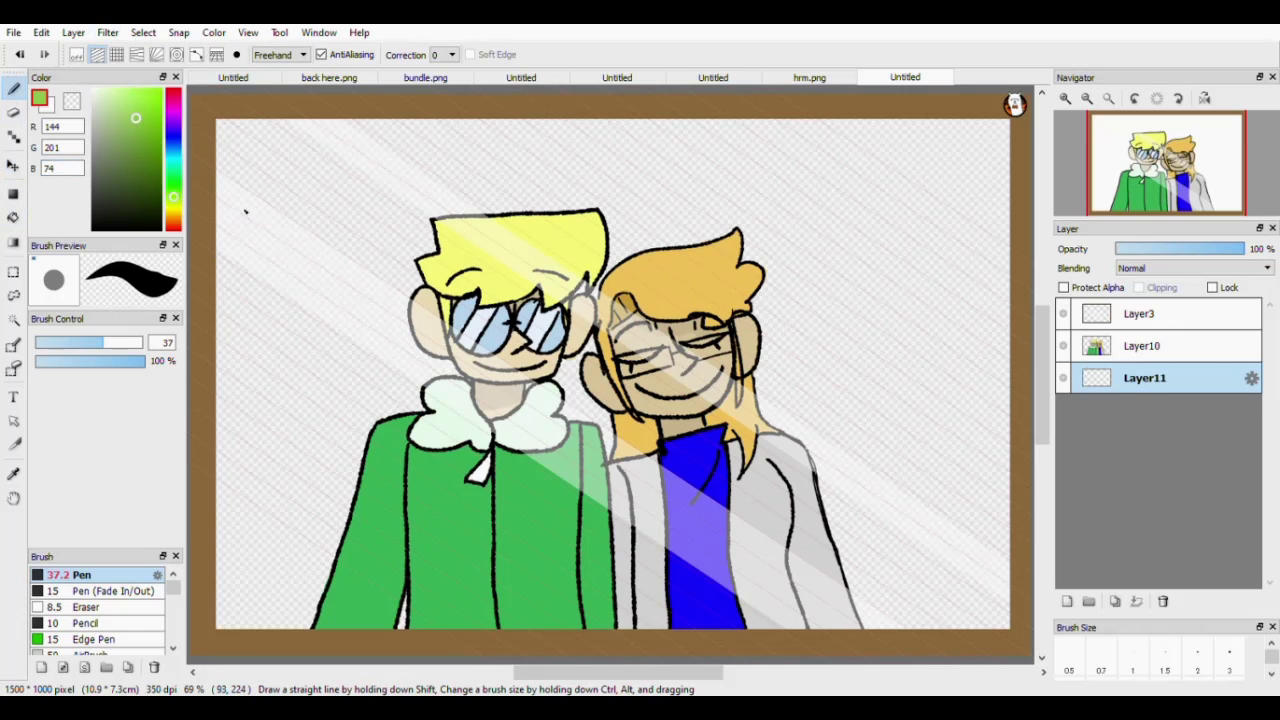
click(156, 55)
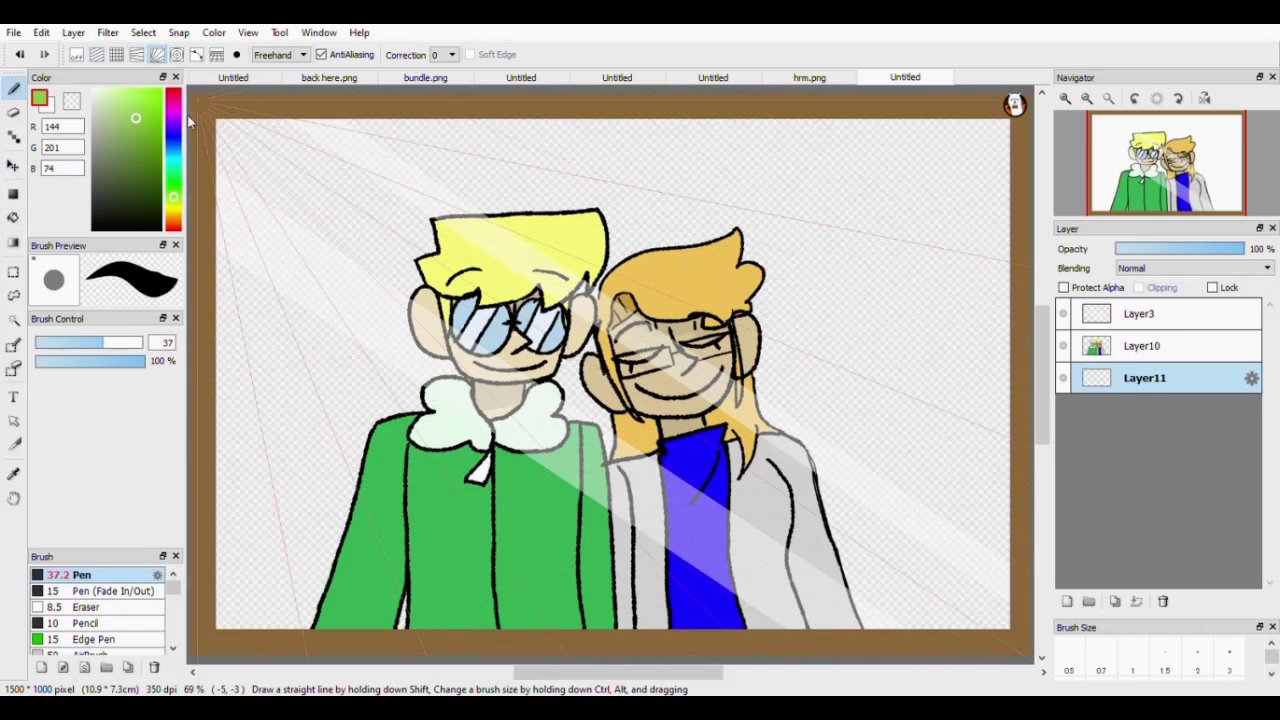
Try a yellow-green (172, 215, 43) parallel-snapped stroke from the frame's left edge to the left figure's sleeve.
click(173, 208)
click(133, 94)
click(174, 179)
click(173, 202)
drag(131, 182, 148, 109)
click(97, 55)
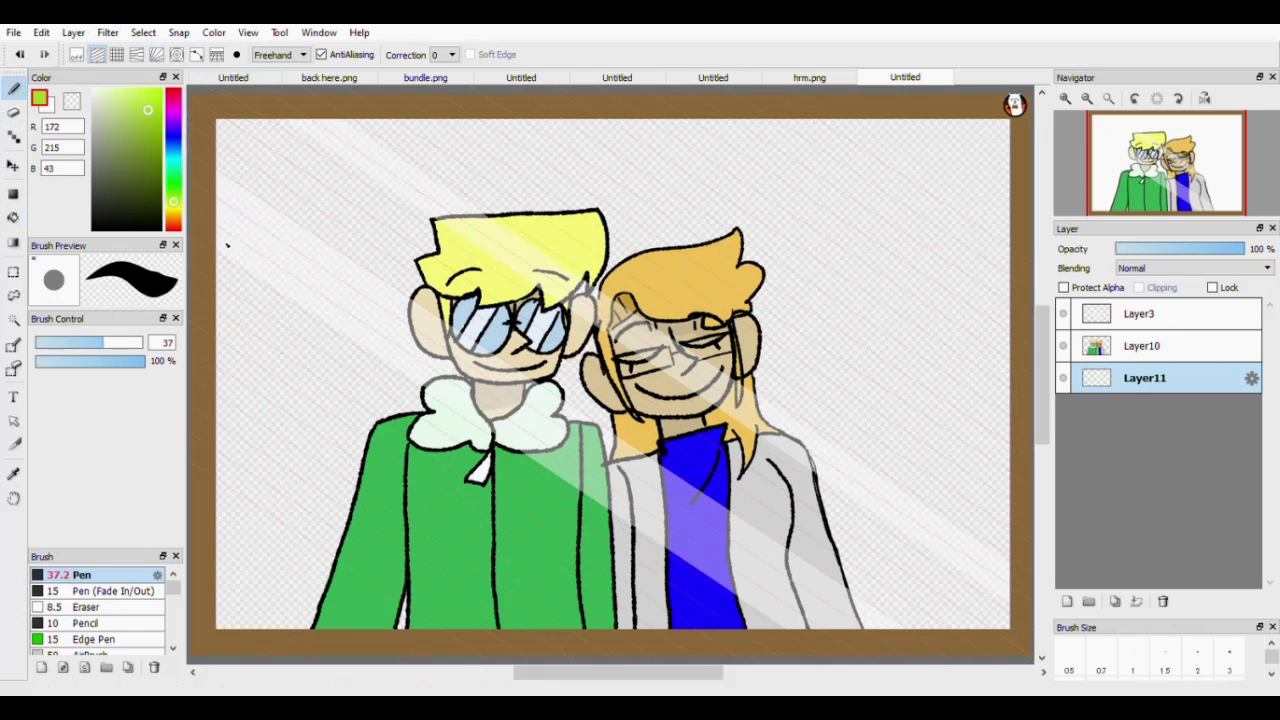
drag(206, 425, 350, 521)
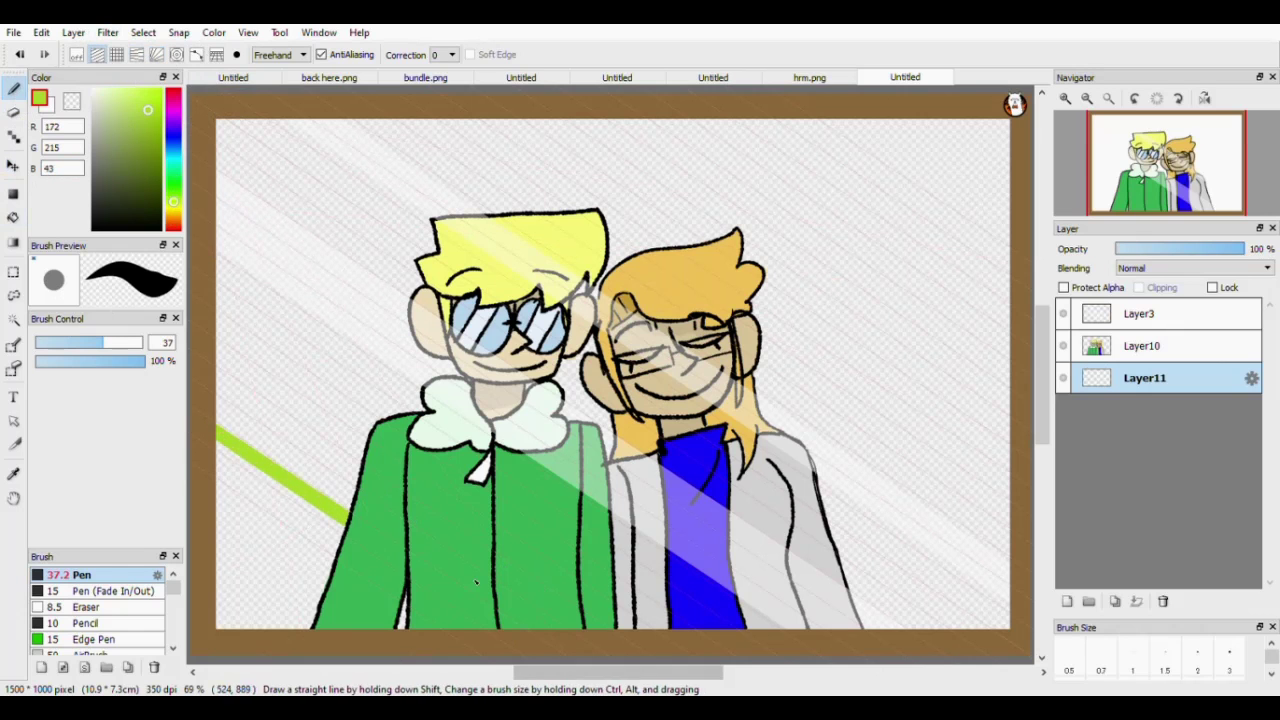
key(ctrl+z)
Turn snapping off and draw the hill's top edge on both sides of the figures in muted green (157, 185, 73).
click(139, 134)
click(134, 126)
click(77, 54)
drag(210, 459, 355, 490)
drag(769, 511, 1010, 572)
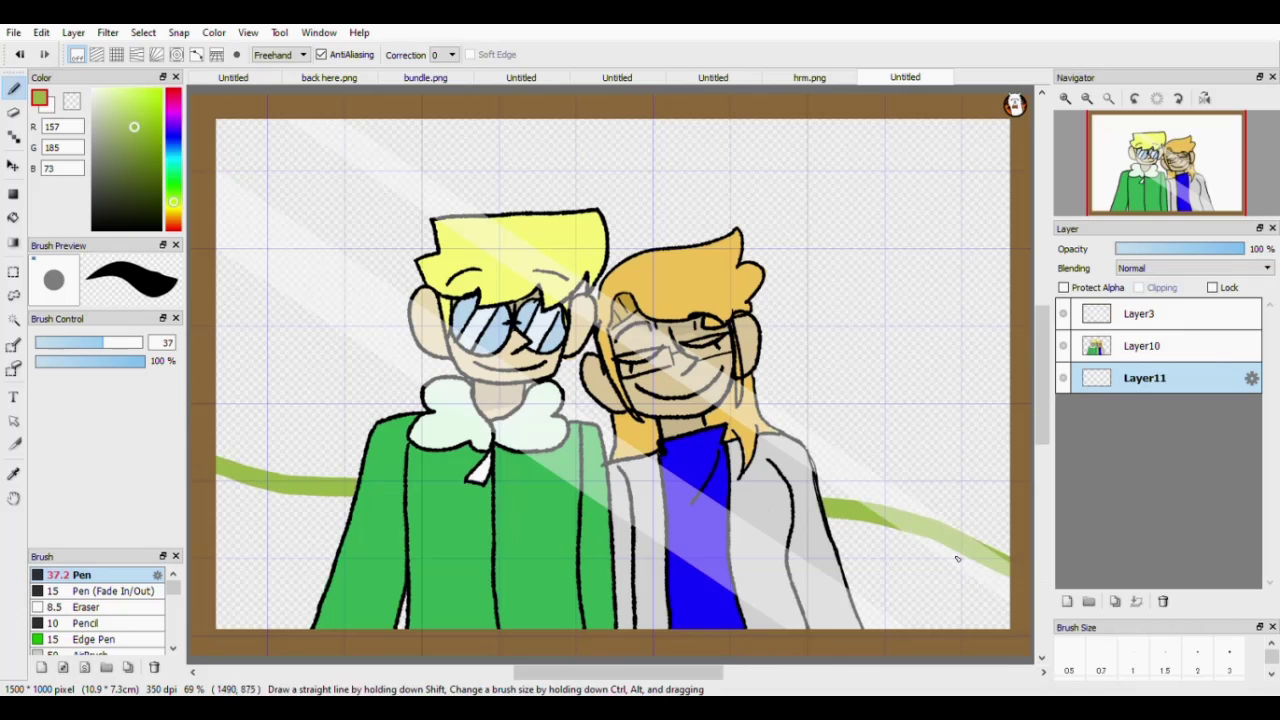
Fill the ground below the hill line with the Pen at size 217, hiding Layer10 while painting.
drag(139, 345, 145, 343)
mouse_move(243, 545)
mouse_down()
mouse_move(250, 560)
mouse_move(265, 505)
mouse_move(340, 530)
mouse_move(331, 606)
mouse_move(494, 529)
mouse_move(605, 570)
mouse_up()
click(1063, 345)
key(ctrl+z)
mouse_move(357, 565)
mouse_down()
mouse_move(530, 520)
mouse_move(950, 560)
mouse_move(350, 678)
mouse_move(574, 597)
mouse_up()
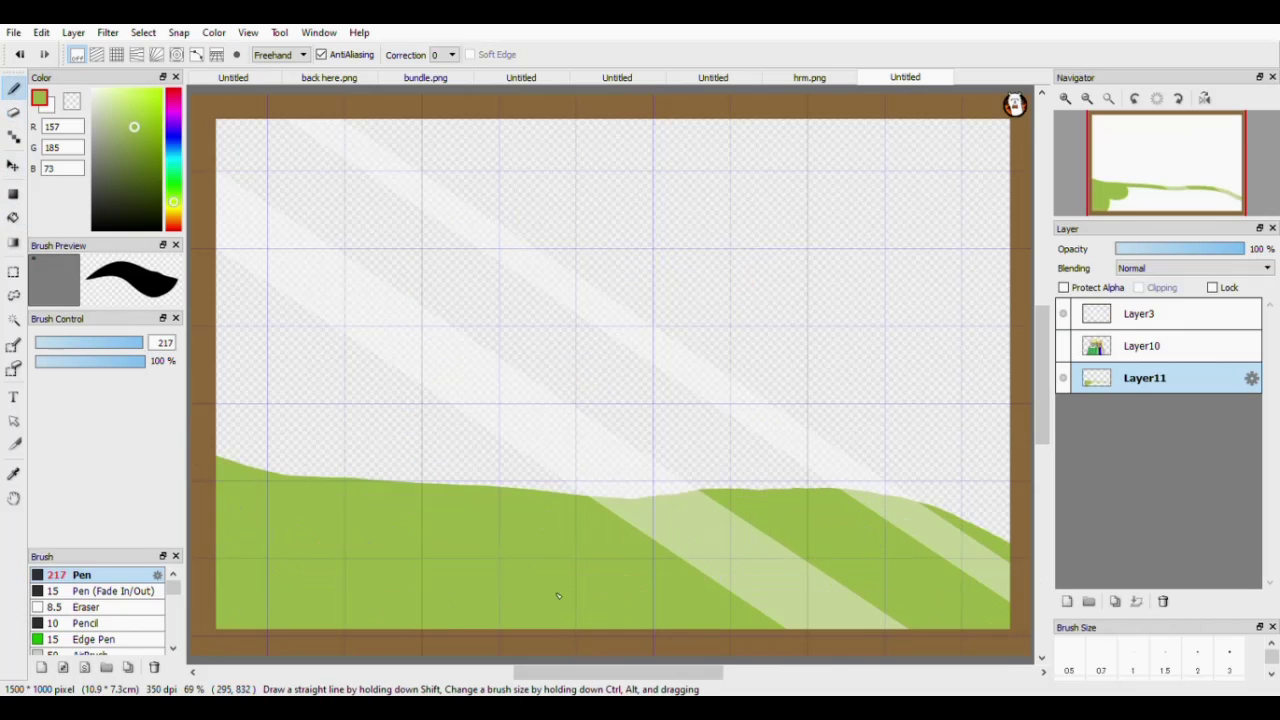
click(1063, 345)
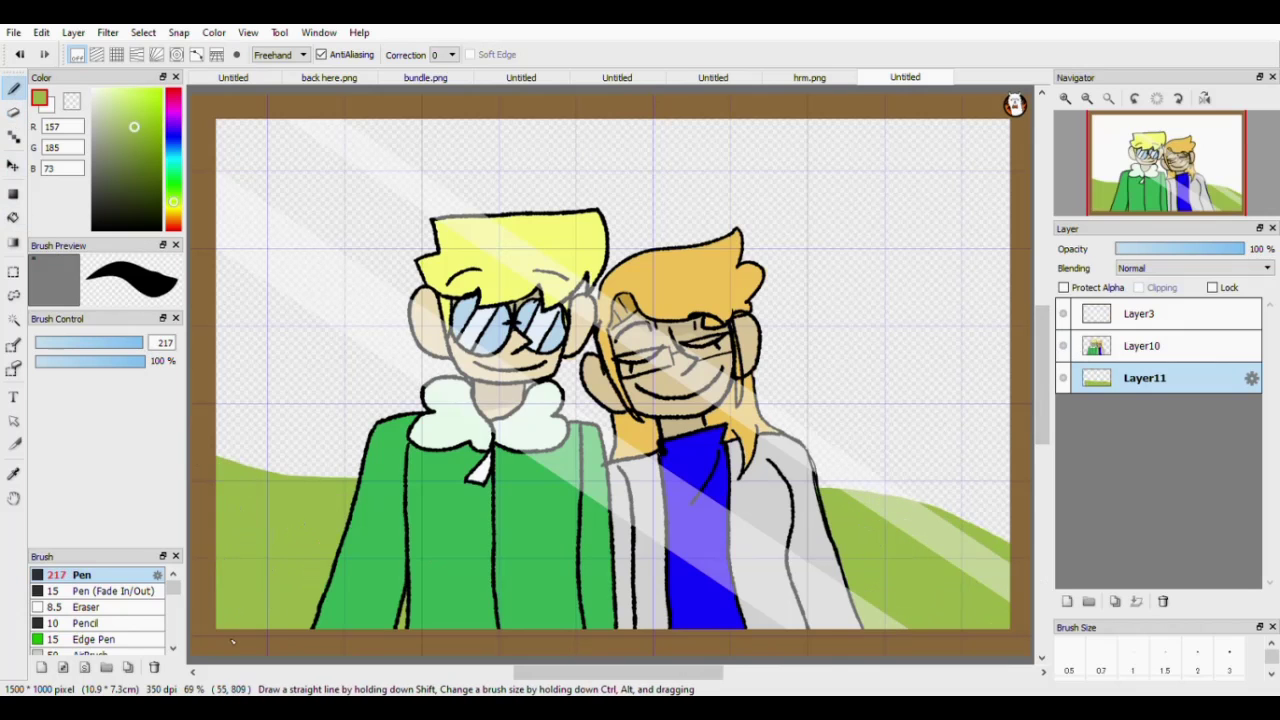
Raise the hill's top edge across the canvas and merge Layer10 down into Layer11.
mouse_move(217, 490)
mouse_down()
mouse_move(287, 476)
mouse_move(780, 498)
mouse_move(974, 531)
mouse_move(1012, 552)
mouse_up()
click(1141, 345)
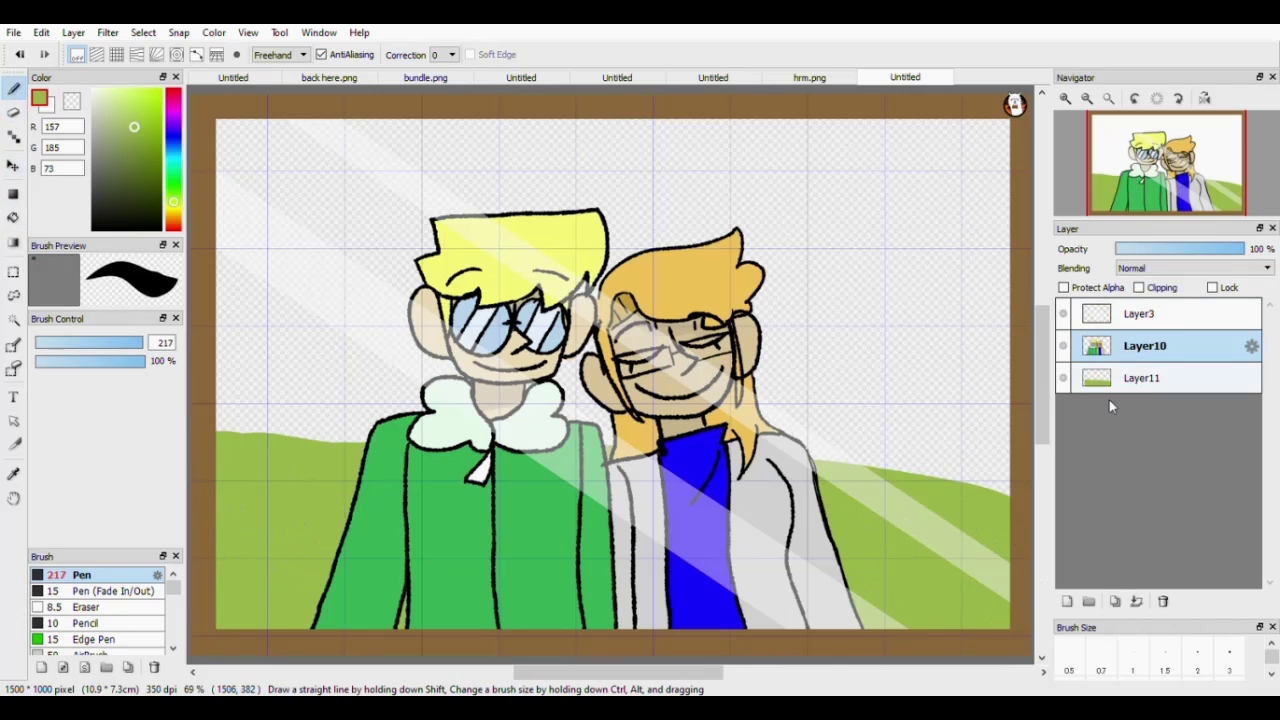
click(1133, 602)
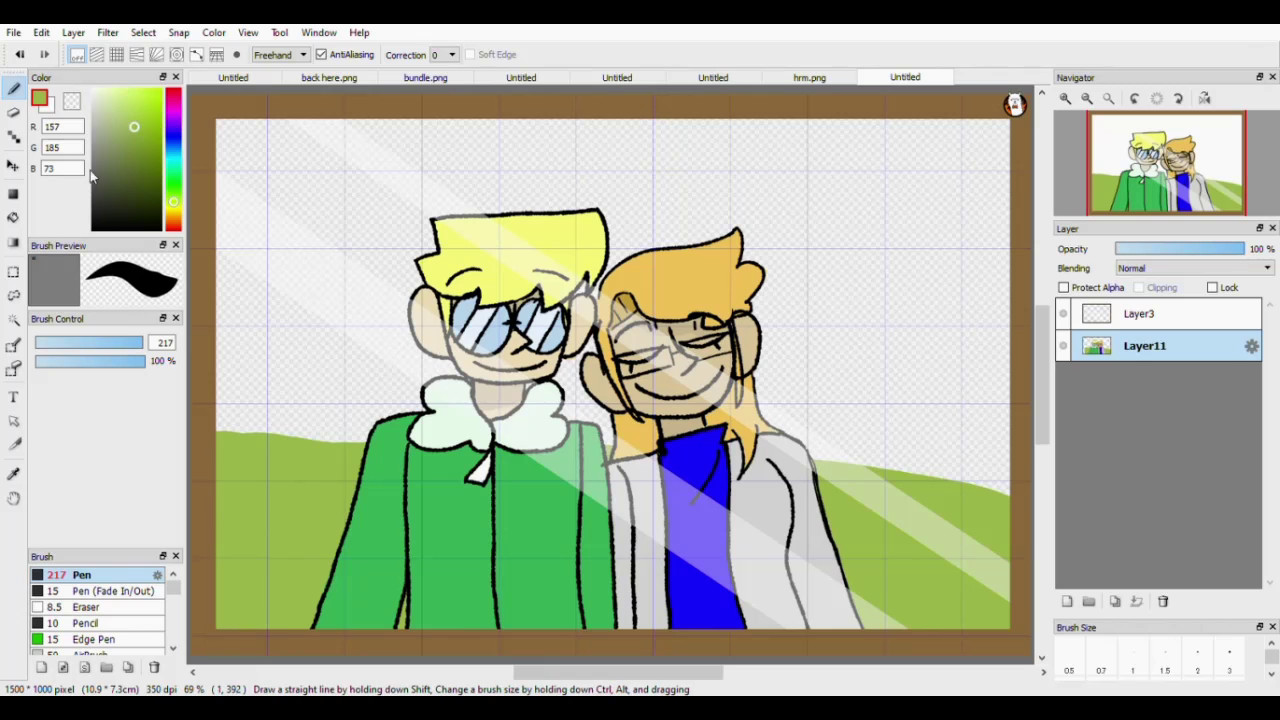
Set the Pen to size 6.7 and green (73, 185, 81) and draw a small flower outline on the grass beside the right figure.
click(174, 182)
click(49, 342)
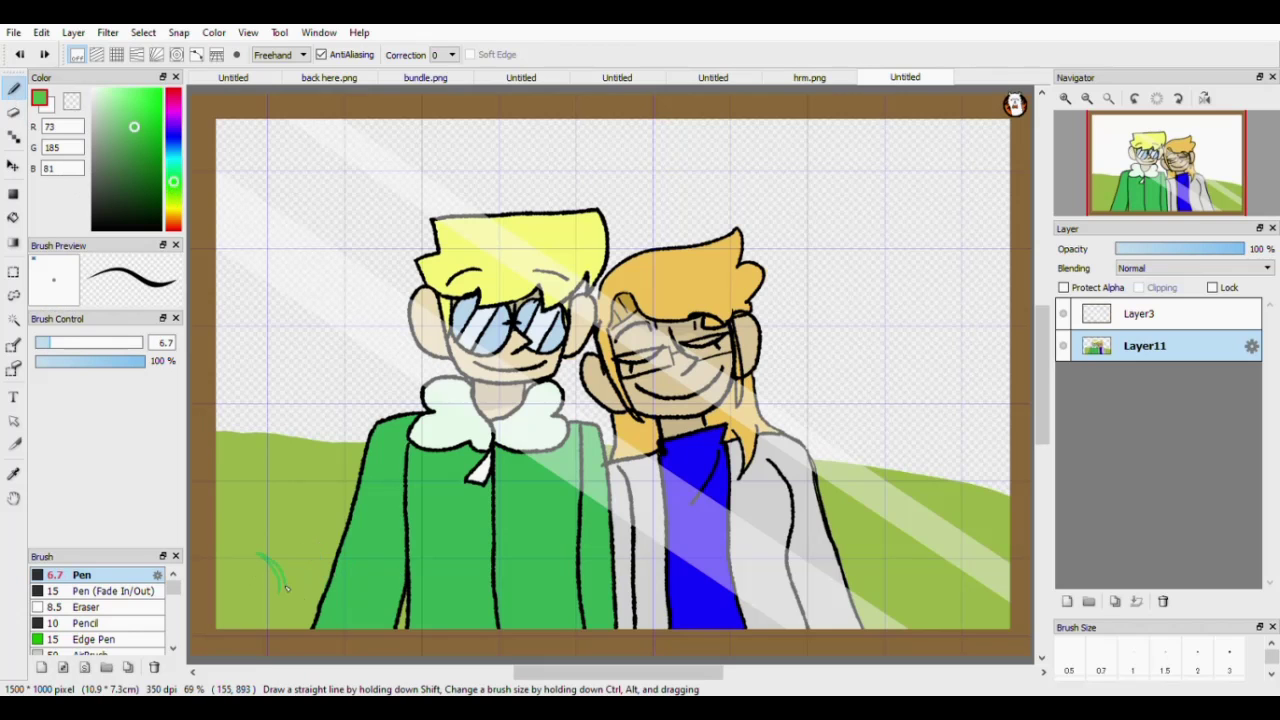
key(ctrl+z)
key(ctrl+z)
drag(287, 574, 262, 529)
key(ctrl+z)
key(ctrl+z)
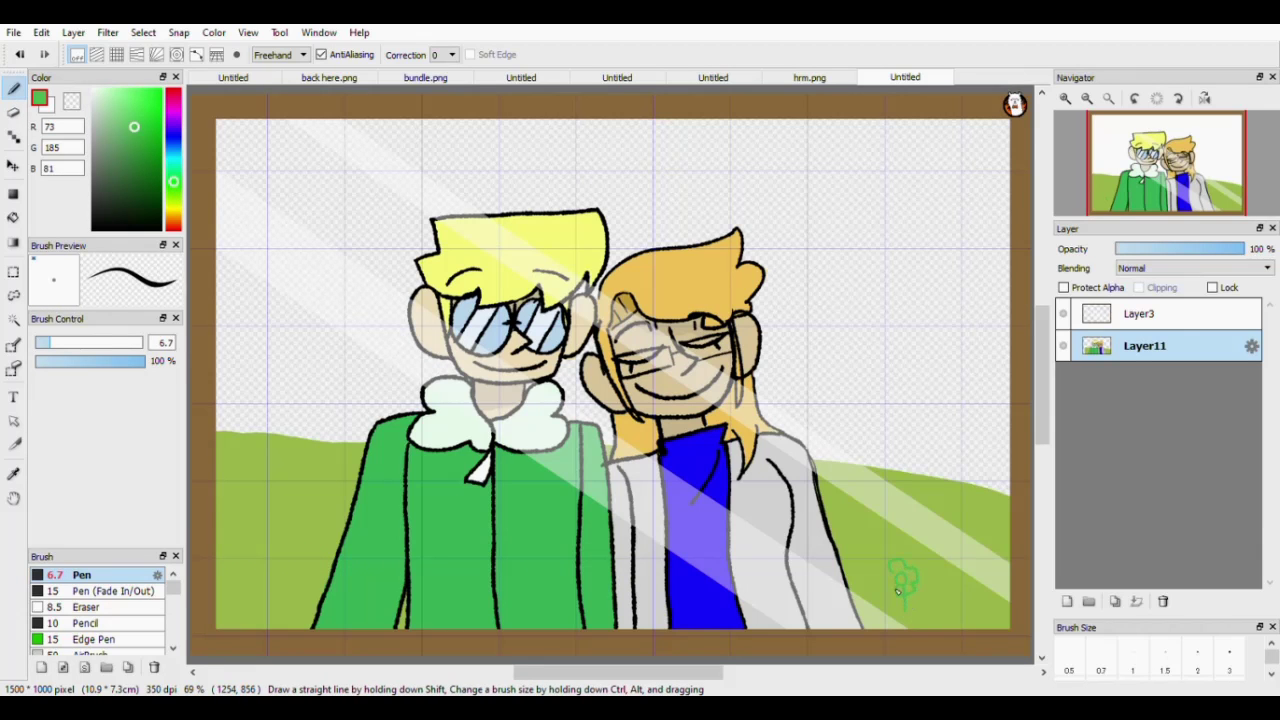
Add a new layer beneath Layer11 and cover it with a turquoise (70, 198, 201) sky using the Pen at size 1000.
scroll(578, 455, down, 1)
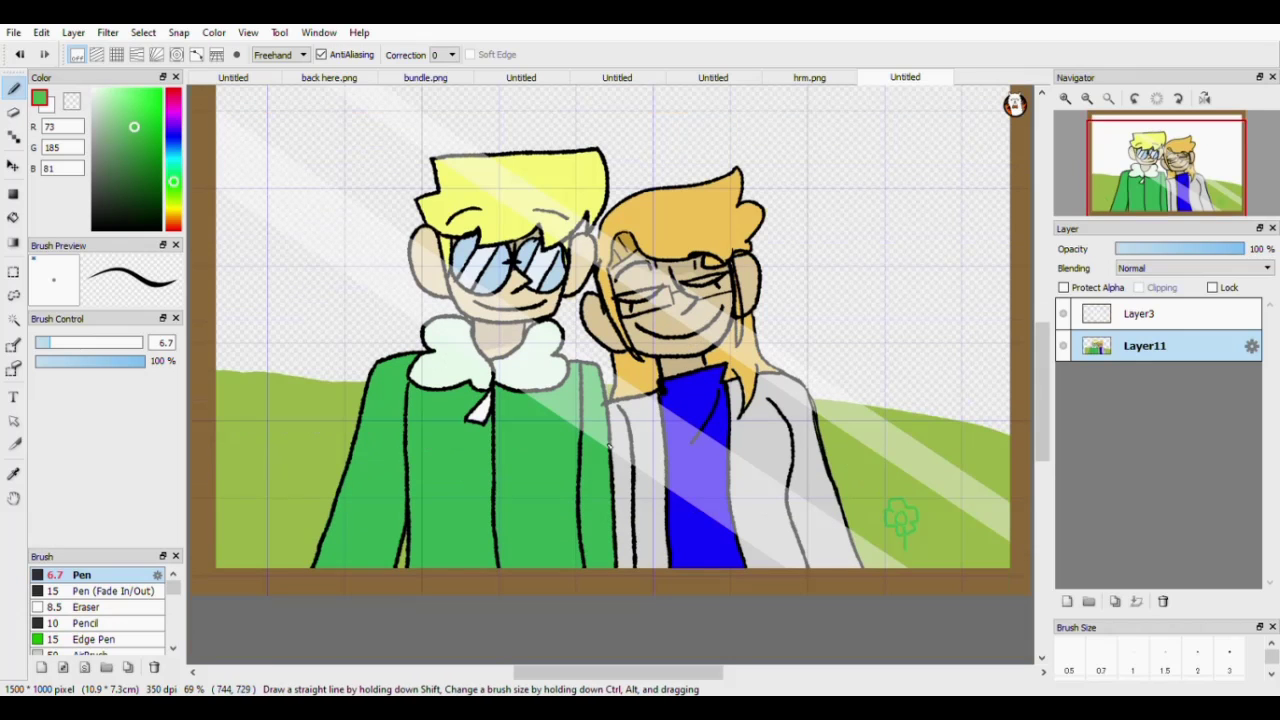
click(1066, 601)
drag(1043, 435, 1043, 406)
click(173, 159)
click(137, 108)
drag(43, 342, 142, 342)
click(344, 334)
drag(325, 318, 945, 370)
drag(1043, 398, 1044, 410)
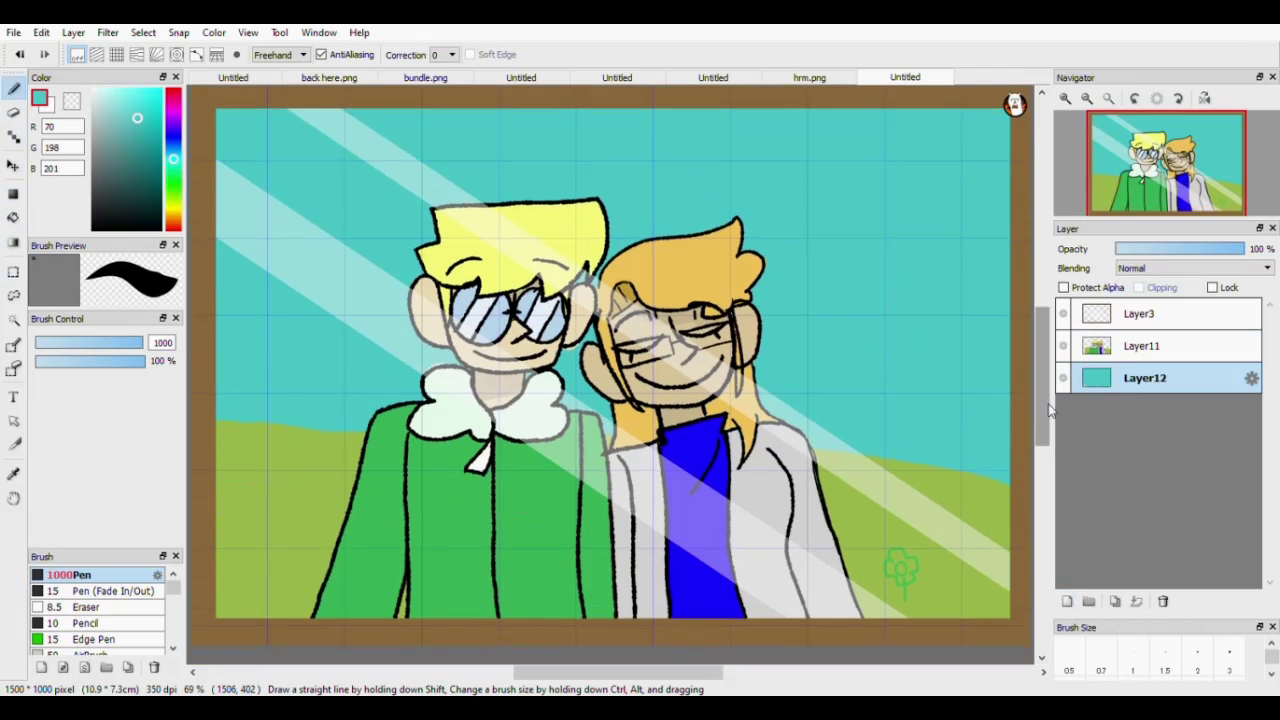
Set the colour to near-white (247, 247, 247), try a Watercolor stroke in the sky and switch to the AirBrush.
click(93, 93)
scroll(130, 625, down, 8)
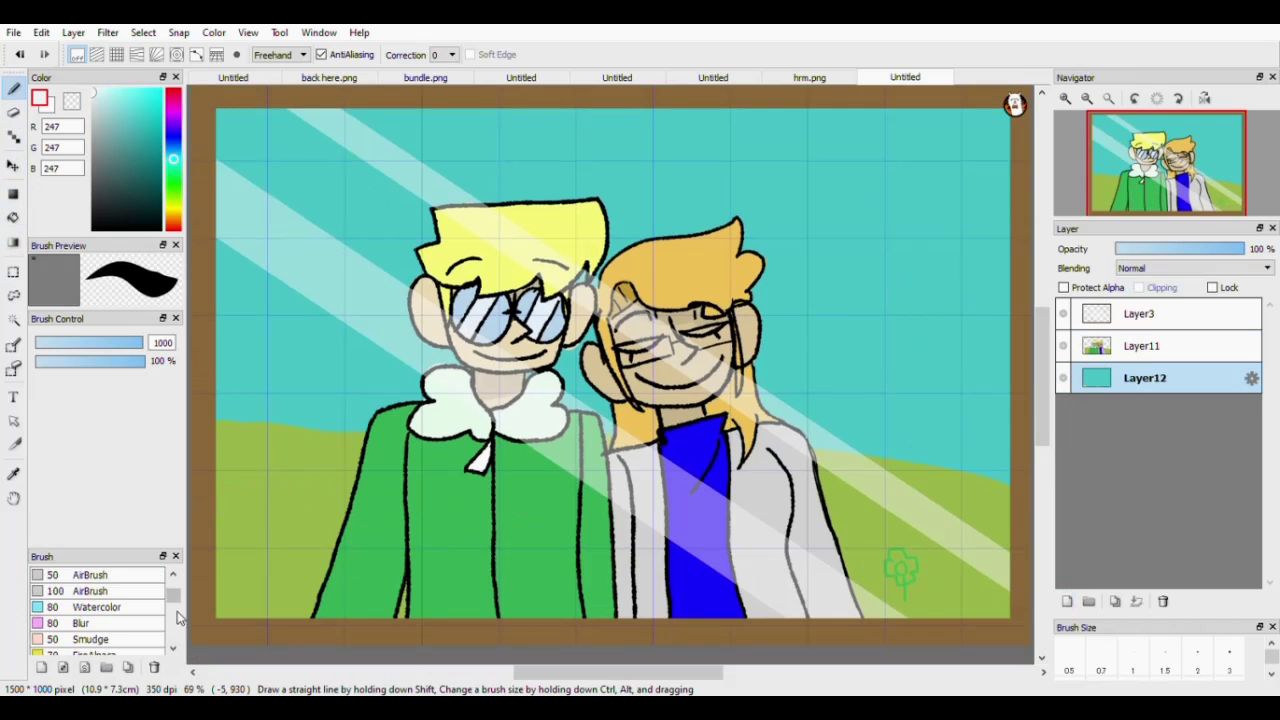
click(100, 647)
drag(316, 194, 340, 226)
key(ctrl+z)
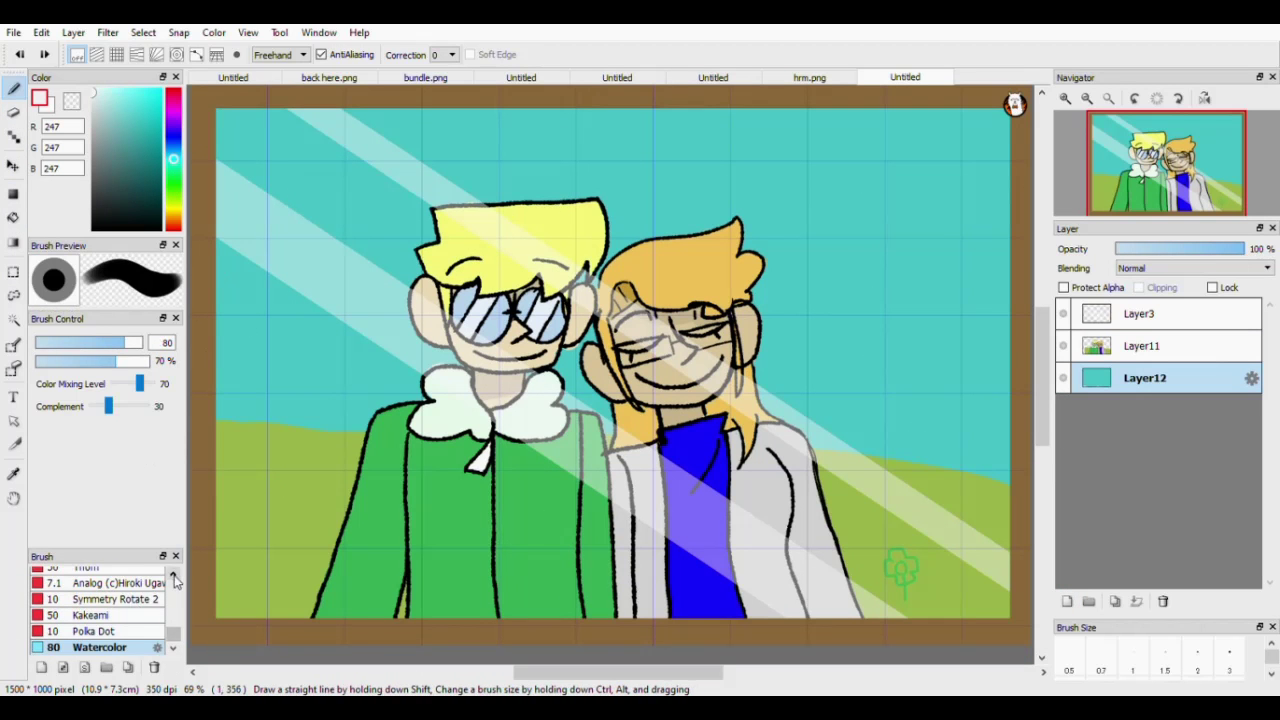
scroll(175, 572, up, 10)
click(175, 649)
click(142, 603)
Airbrush a large soft cloud beside the left figure's hair at size 232 and soften the hill's edge with the sampled grass green.
drag(368, 232, 383, 225)
drag(109, 342, 143, 342)
mouse_move(356, 208)
mouse_down()
mouse_move(380, 250)
mouse_move(423, 223)
mouse_move(482, 222)
mouse_move(470, 248)
mouse_move(356, 258)
mouse_move(325, 206)
mouse_move(428, 171)
mouse_up()
alt+click(221, 470)
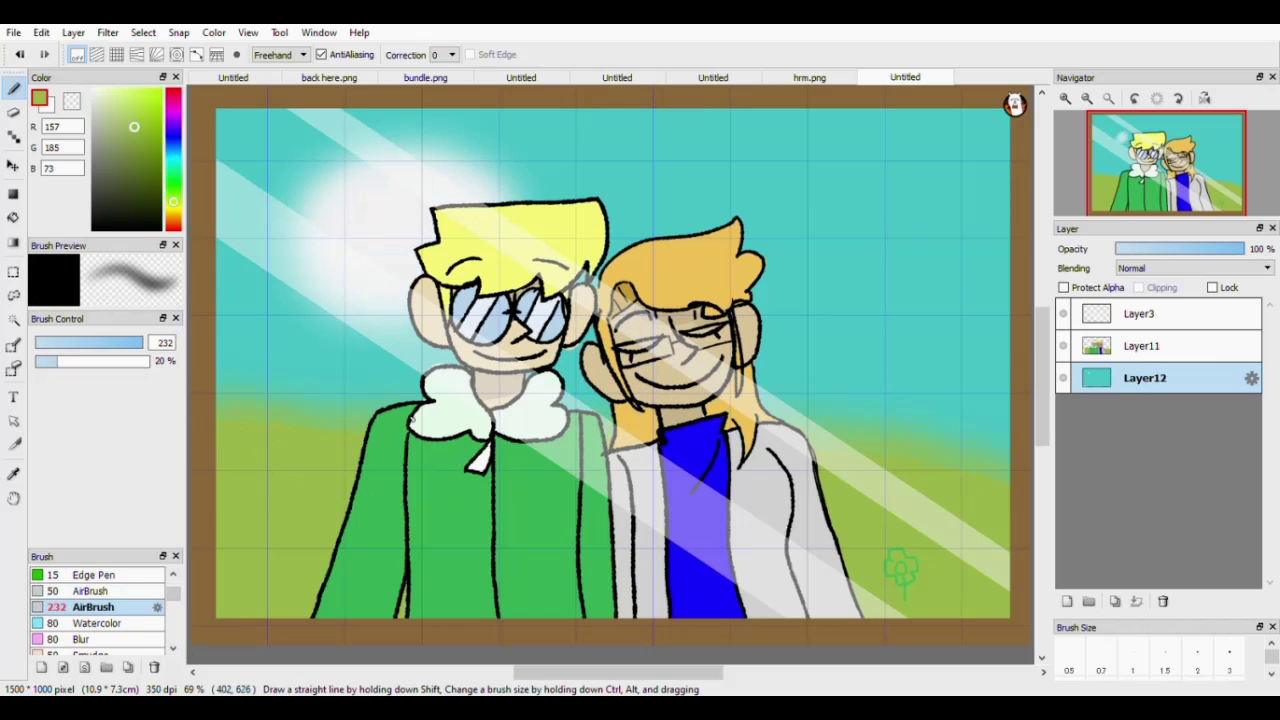
Airbrush more soft clouds in white (255, 255, 255) above the right hill, along the sky's top and at its left edge.
right_click(334, 251)
drag(106, 101, 92, 88)
mouse_move(870, 378)
mouse_down()
mouse_move(846, 344)
mouse_move(861, 326)
mouse_move(842, 334)
mouse_move(997, 333)
mouse_move(860, 381)
mouse_move(972, 352)
mouse_move(942, 370)
mouse_move(890, 365)
mouse_up()
key(ctrl+z)
mouse_move(936, 130)
mouse_down()
mouse_move(994, 166)
mouse_move(960, 140)
mouse_up()
mouse_move(848, 120)
mouse_down()
mouse_move(868, 123)
mouse_move(846, 118)
mouse_up()
drag(574, 114, 612, 113)
drag(220, 316, 214, 310)
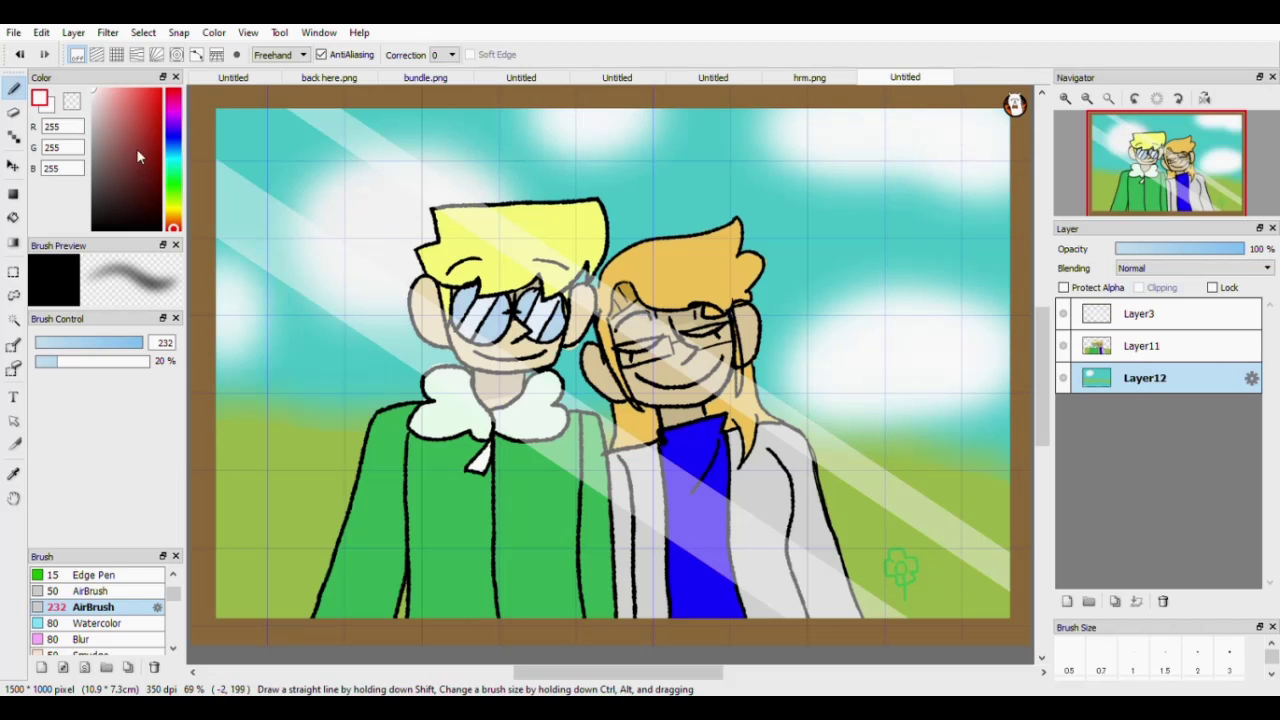
Airbrush a bright yellow sun in the sky's upper-left corner and repaint the hill's edge with the sampled grass green.
click(173, 208)
click(160, 92)
drag(255, 150, 233, 118)
right_click(306, 508)
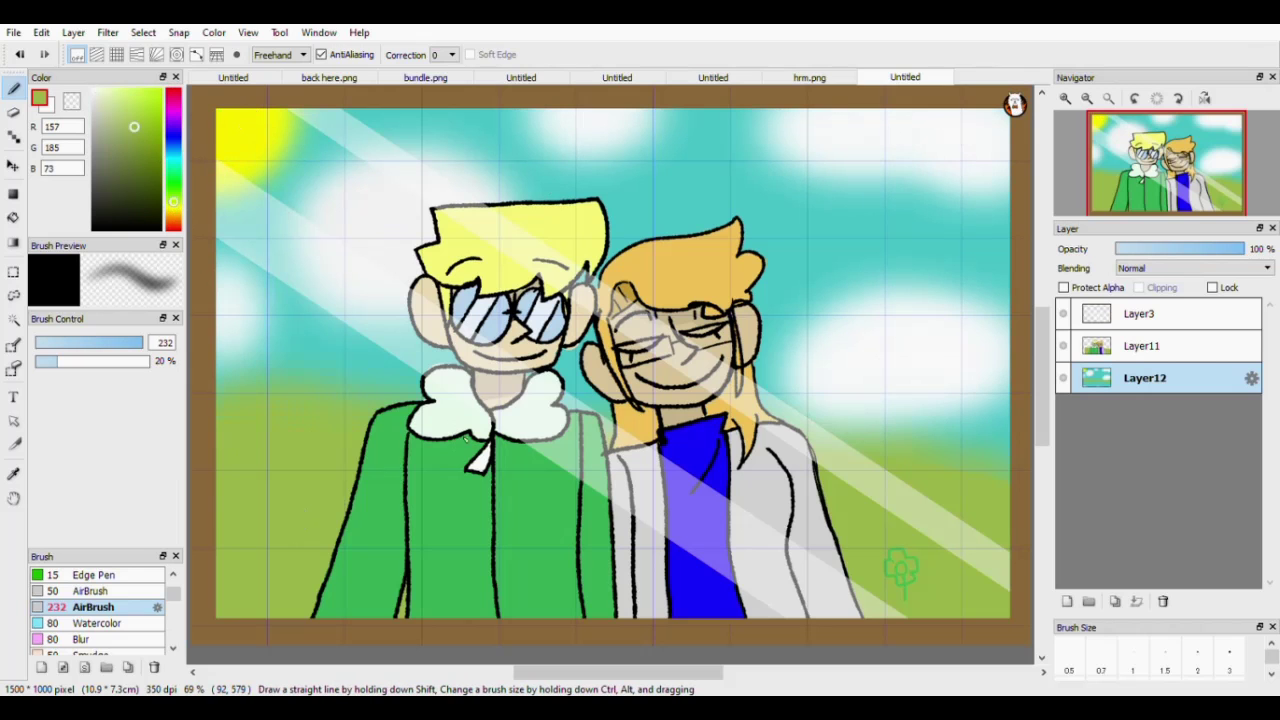
drag(755, 475, 839, 475)
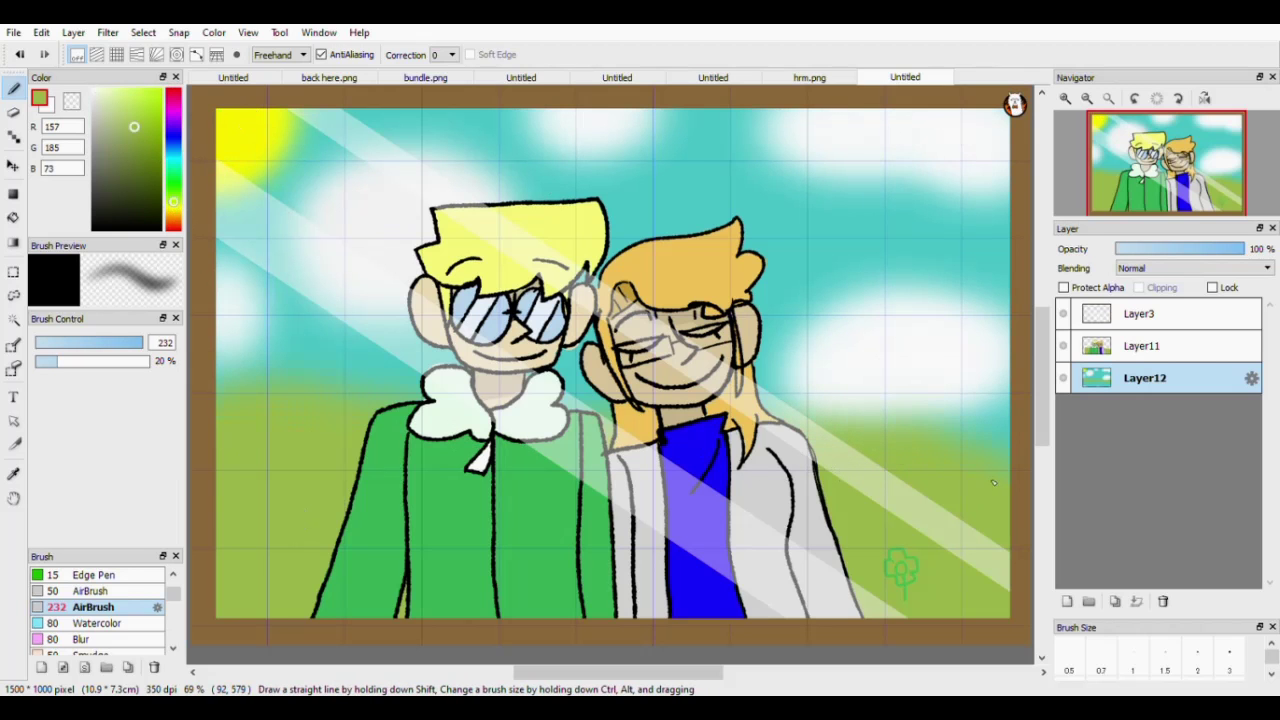
Examine the contents of Layer3, Layer11 and Layer12 by toggling their visibility.
click(1135, 322)
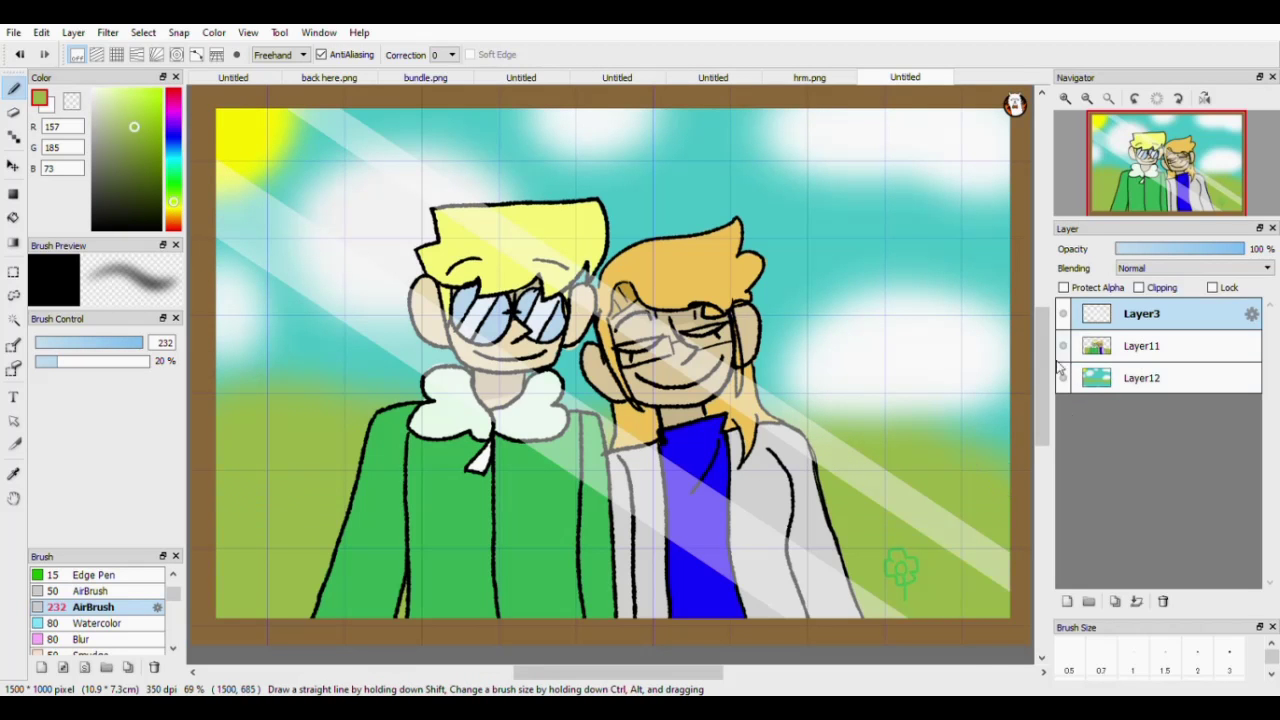
click(1063, 345)
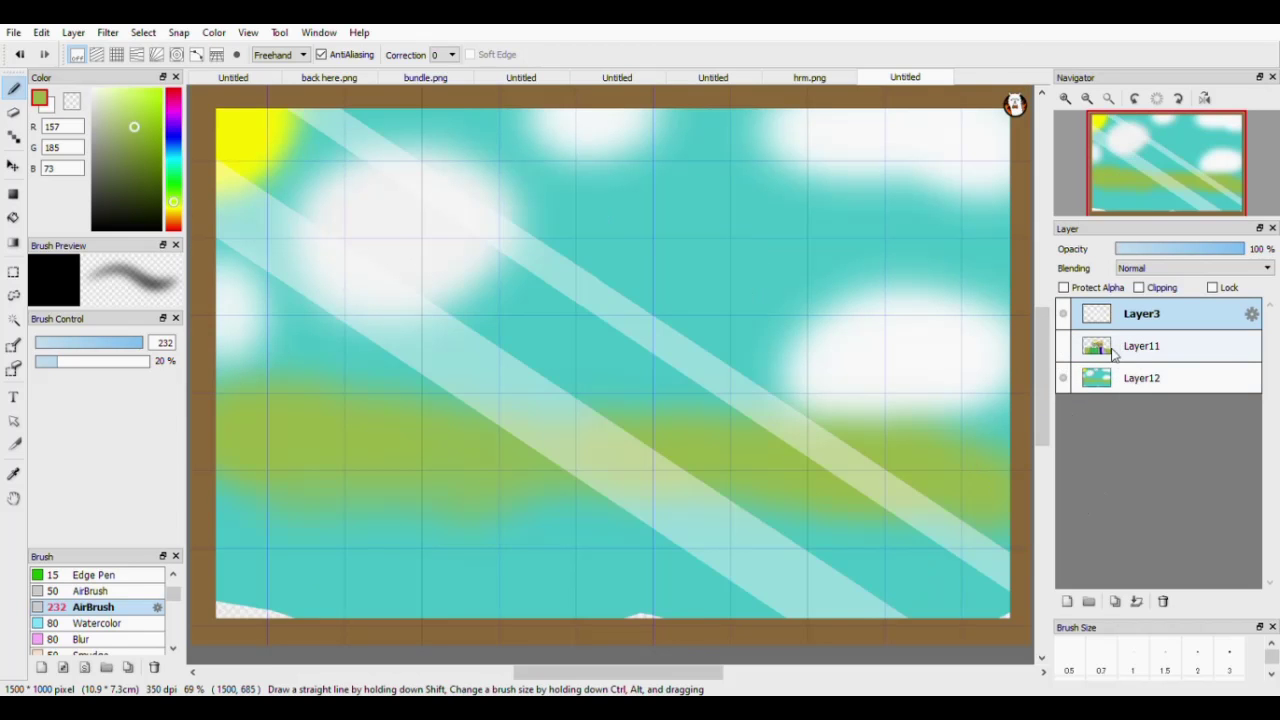
click(1063, 346)
click(1060, 349)
click(1060, 321)
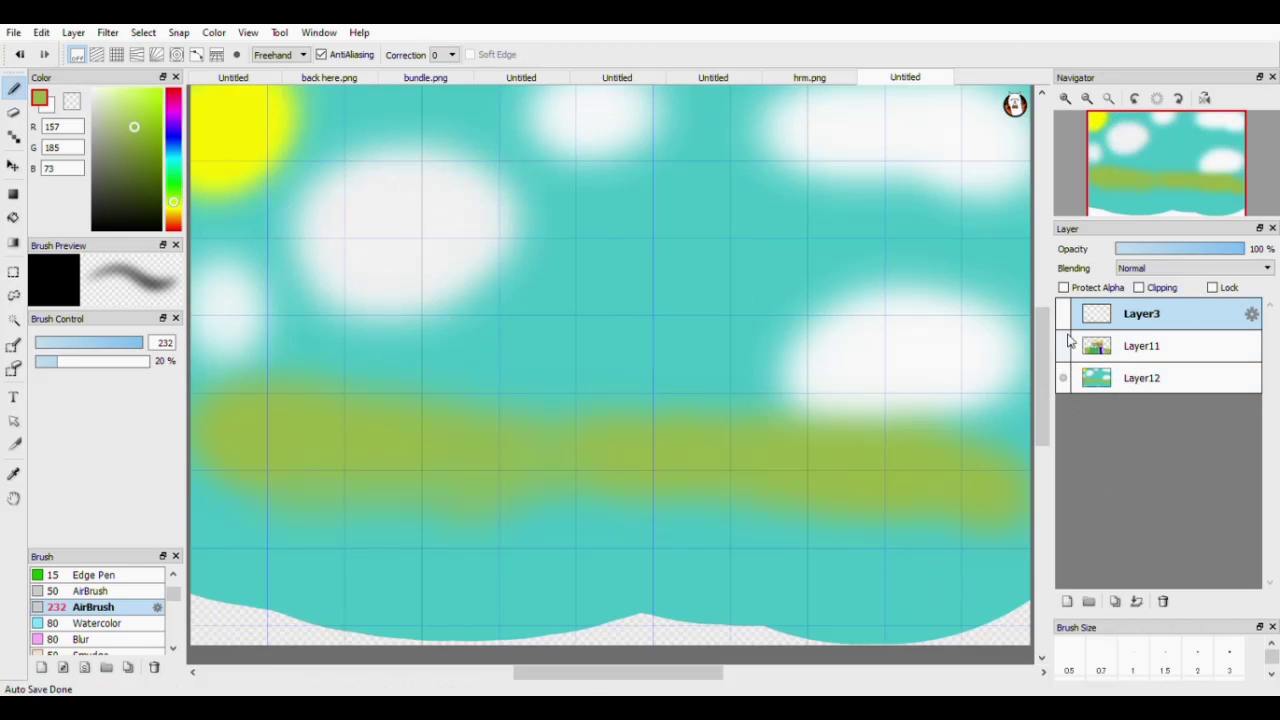
click(1063, 346)
click(1060, 316)
click(1060, 377)
click(1063, 314)
click(1063, 316)
click(1063, 378)
Merge Layer3 down into Layer11, undo the further merge into Layer12 and set the colour to black (0, 0, 0).
click(1136, 601)
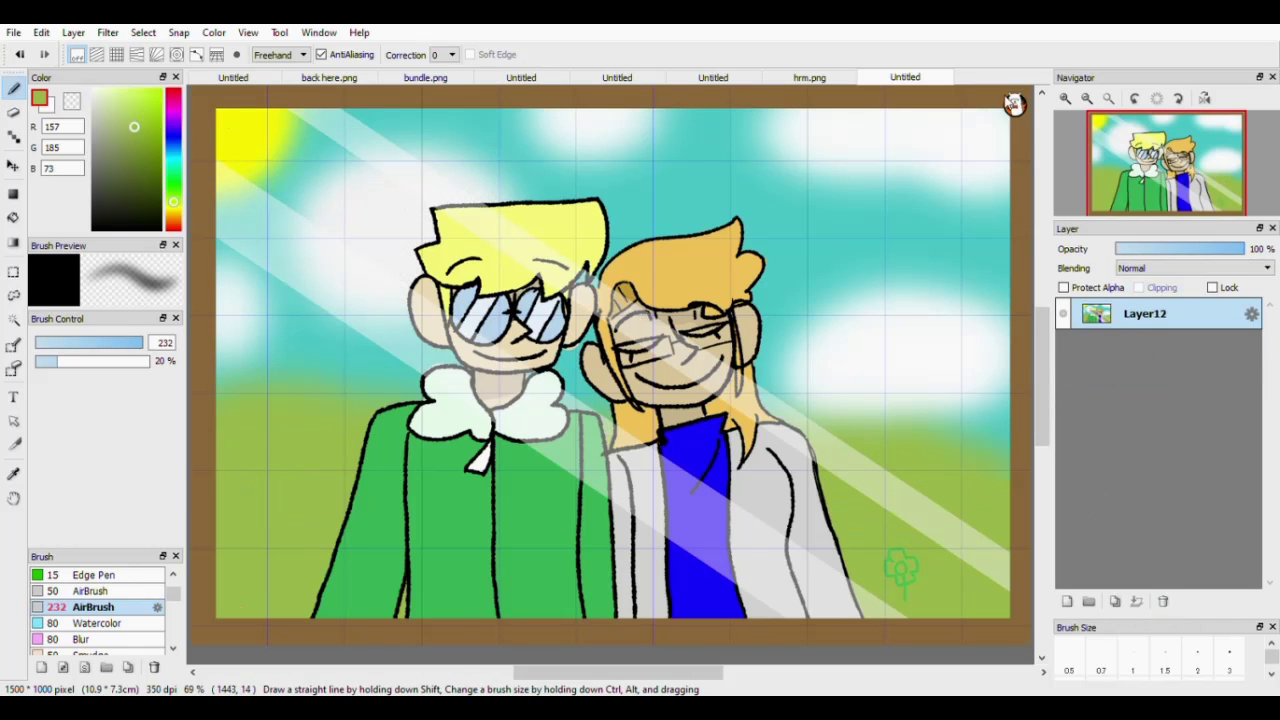
double_click(1065, 98)
drag(132, 181, 93, 231)
key(ctrl+z)
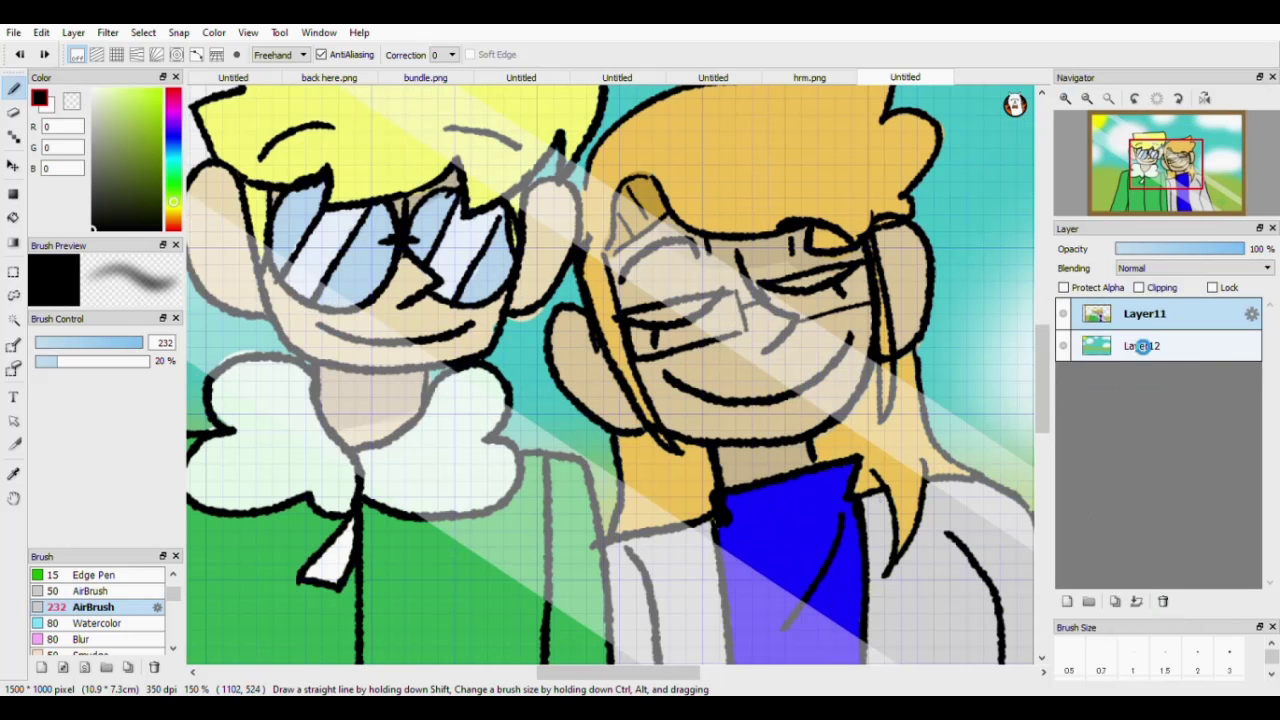
Undo the merge of Layer3 and draw jagged black hair tufts on both sides of the blond figure's neck with the Analog brush.
key(ctrl+z)
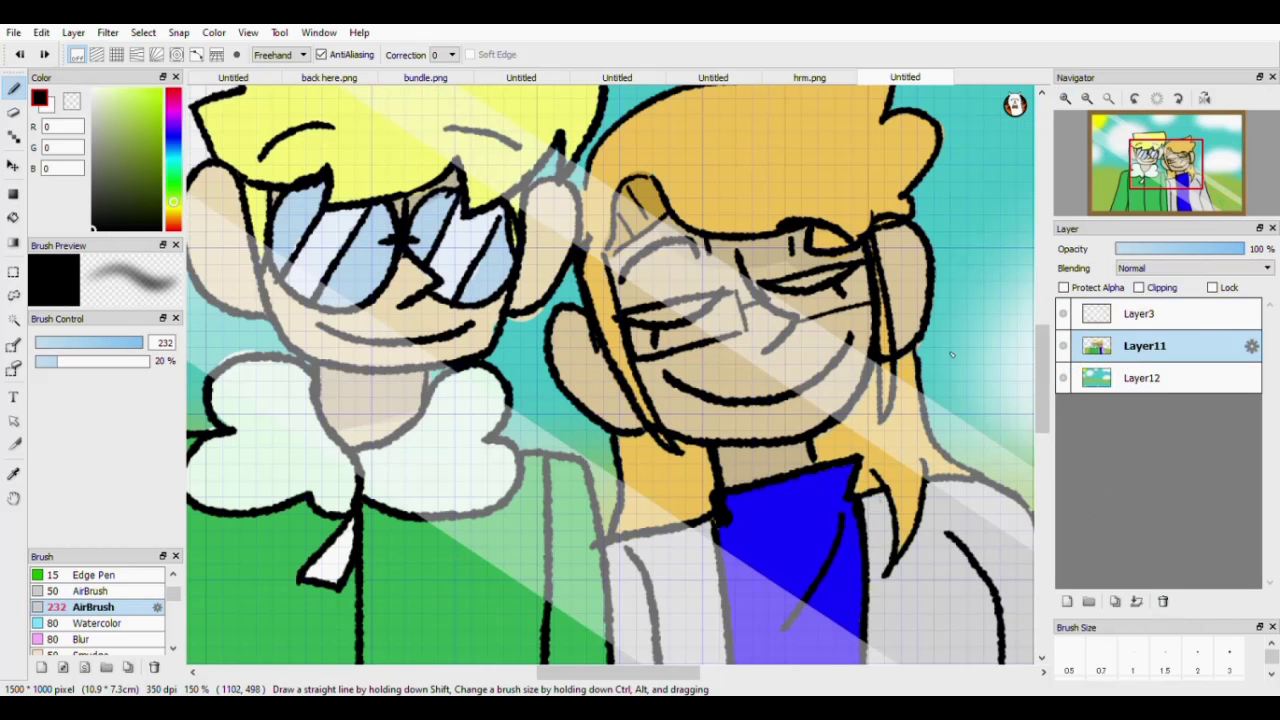
drag(174, 595, 174, 635)
click(104, 584)
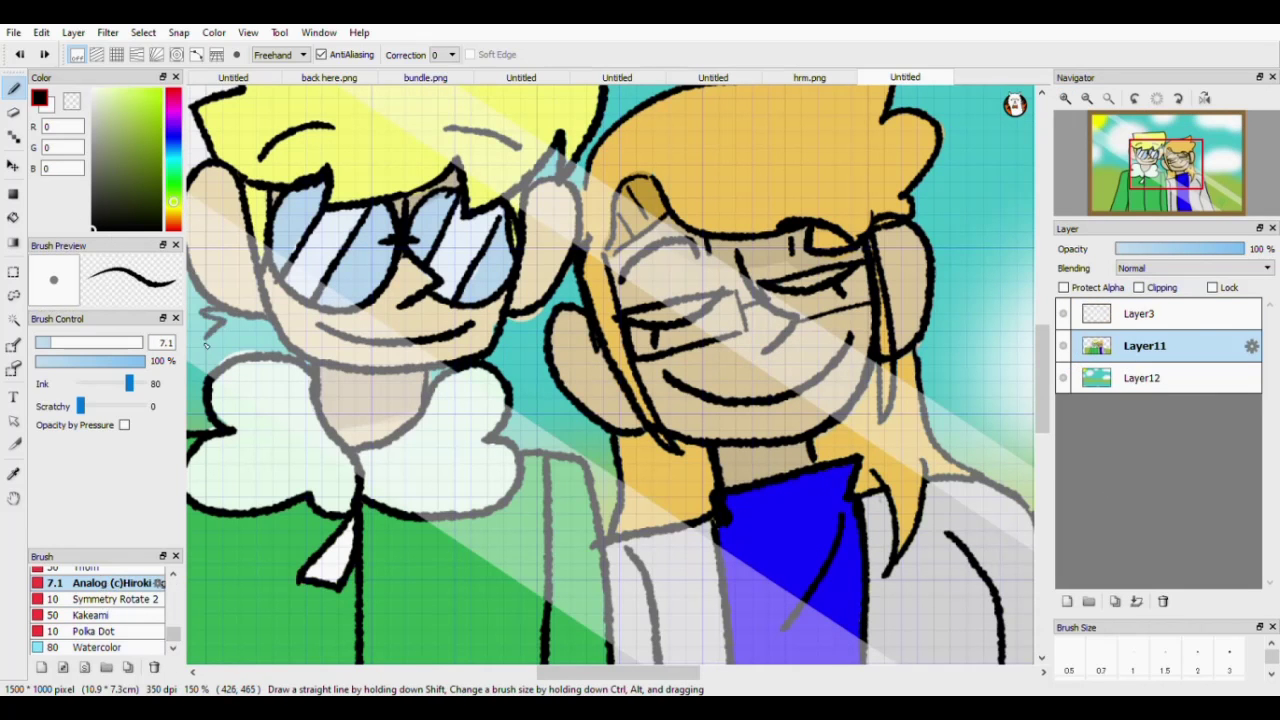
drag(529, 346, 521, 378)
Sample the hair's yellow (251, 253, 120), try a bucket fill on the tuft beside the neck and undo it.
right_click(370, 180)
click(13, 218)
click(262, 352)
key(ctrl+z)
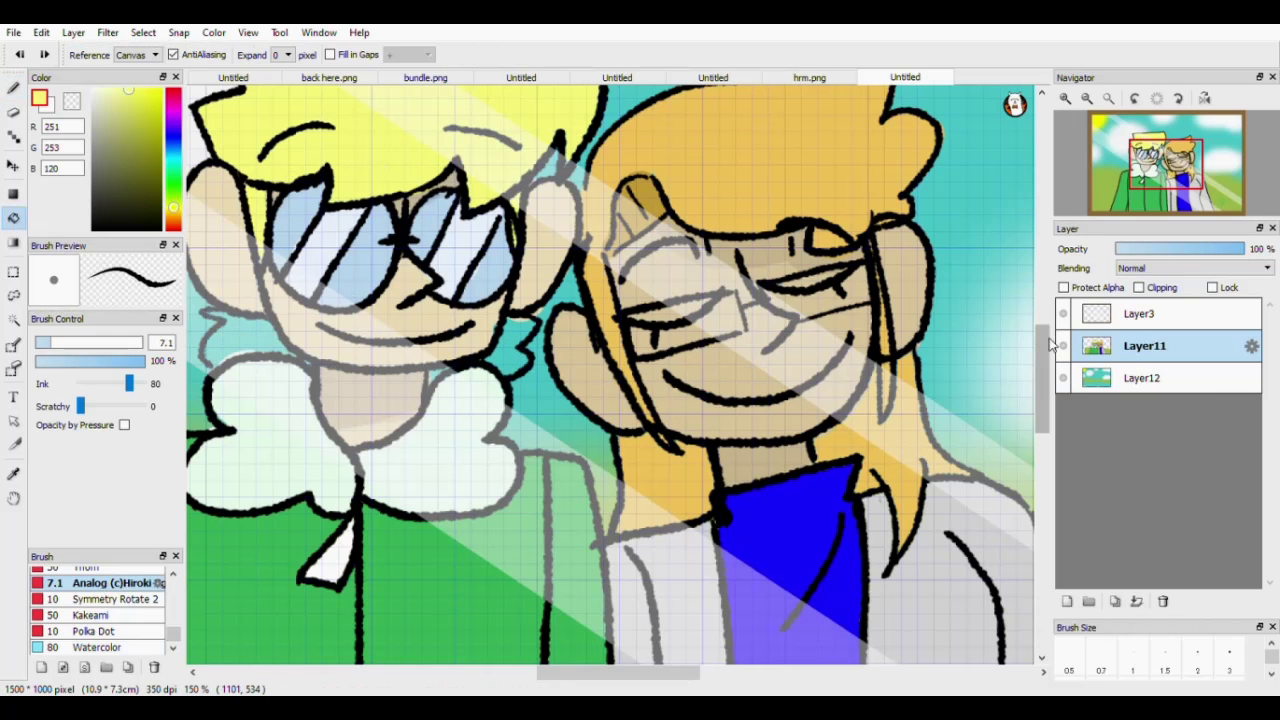
Hide Layer3 and add a new layer directly above Layer12.
click(1063, 313)
key(b)
click(1095, 380)
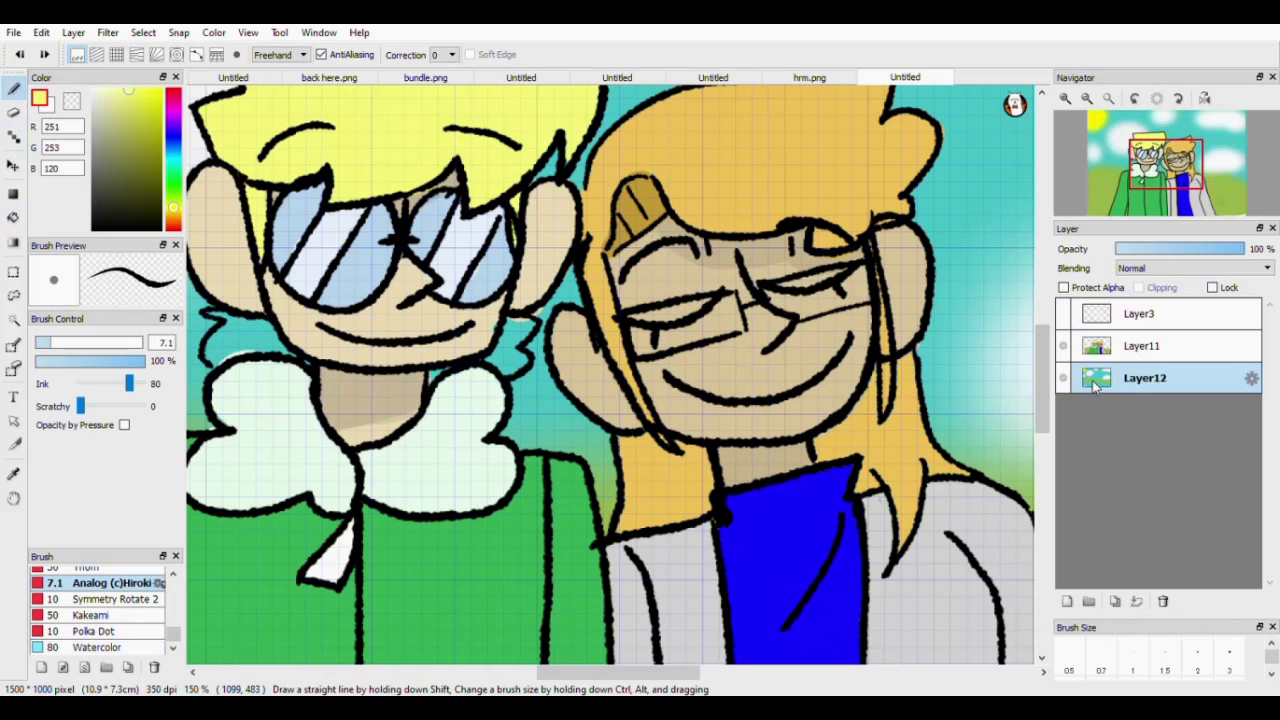
click(1067, 601)
Paint the hair tufts on both sides of the blond figure's neck yellow with the Pen at size 43.
drag(229, 338, 226, 350)
drag(174, 634, 153, 562)
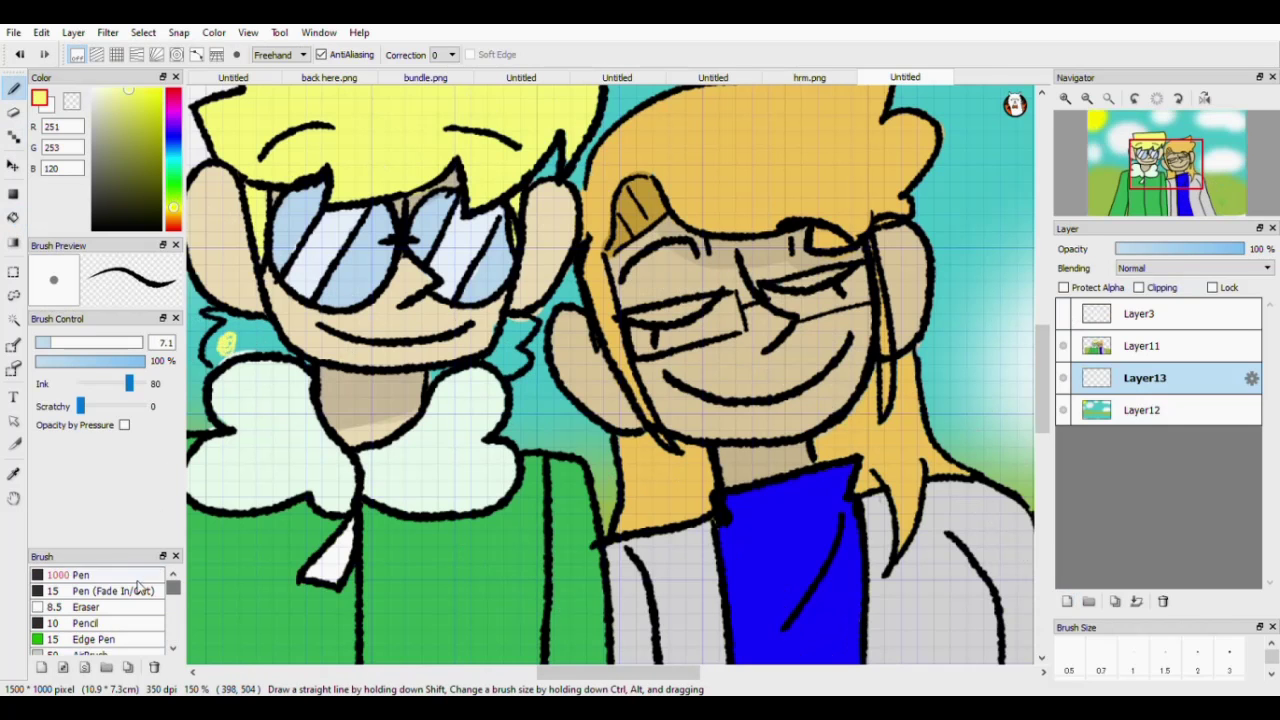
click(150, 575)
drag(240, 335, 230, 362)
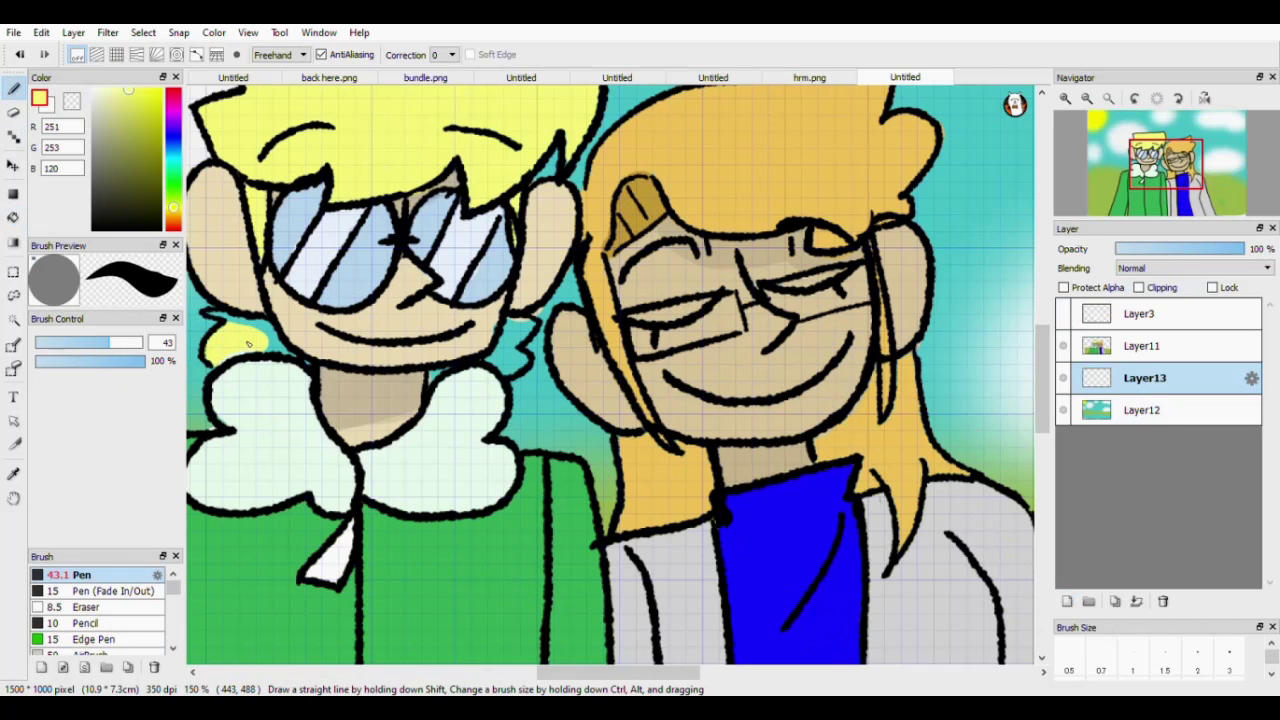
key(ctrl+z)
drag(250, 325, 264, 353)
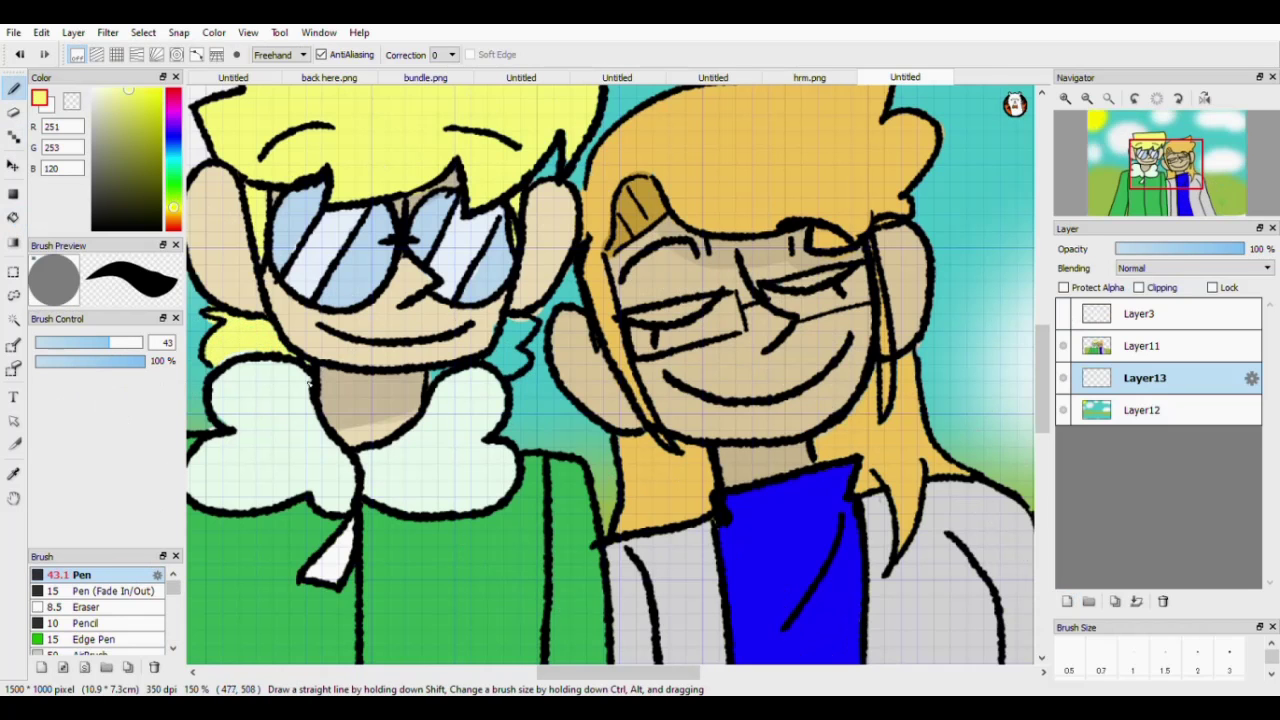
drag(532, 332, 501, 367)
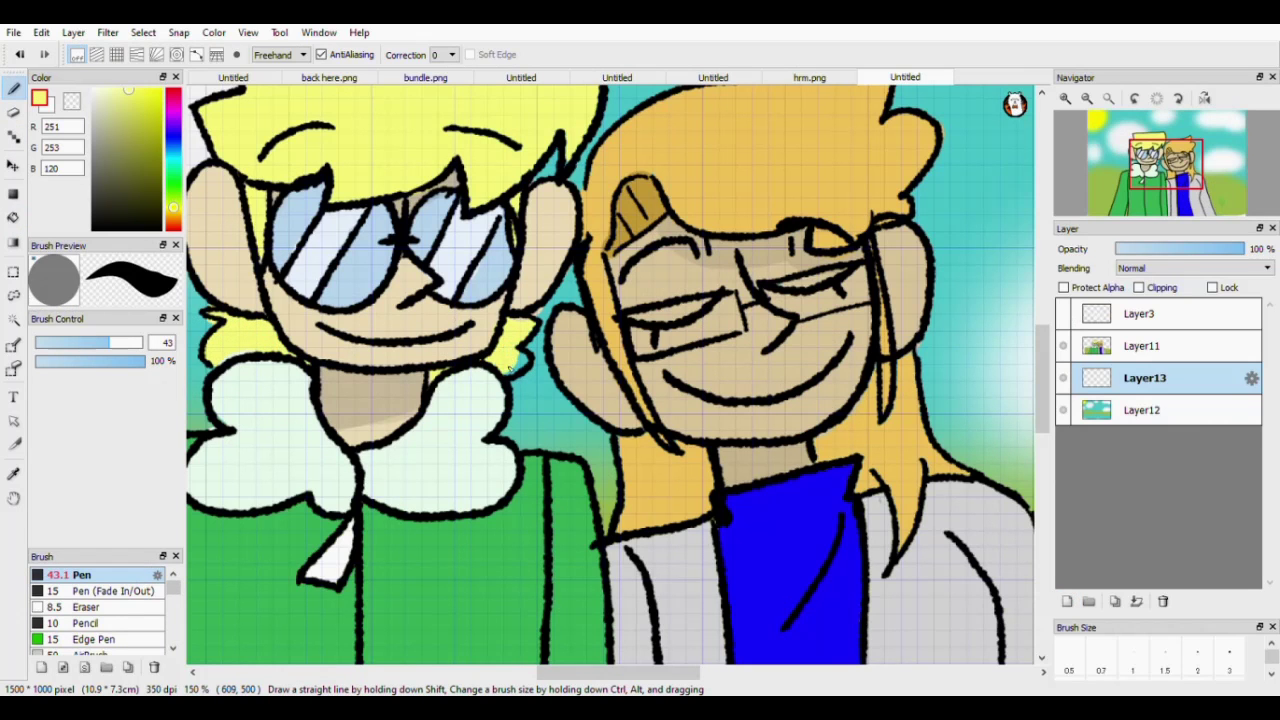
Show Layer3 again and merge all the layers down into Layer12.
click(1110, 99)
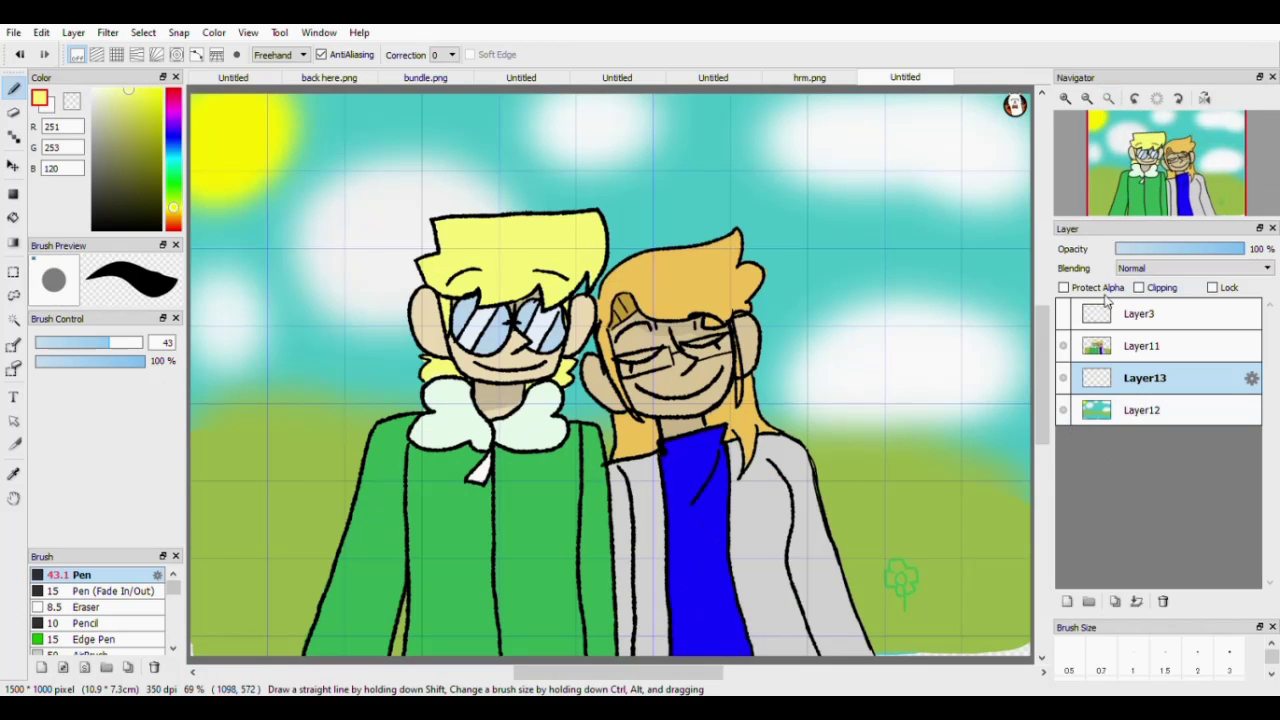
click(1120, 315)
click(1136, 602)
click(1136, 602)
click(1136, 602)
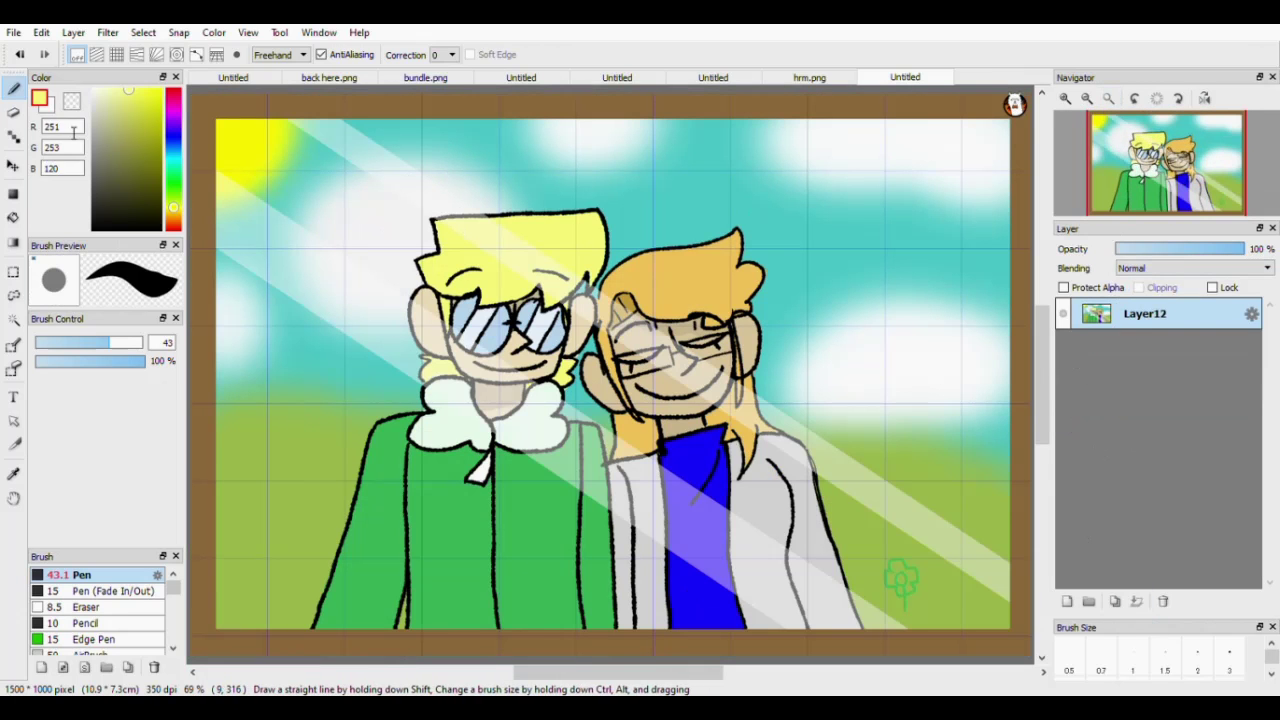
Add a text layer with the artist's social media handle in turquoise over the grassy hill.
click(14, 398)
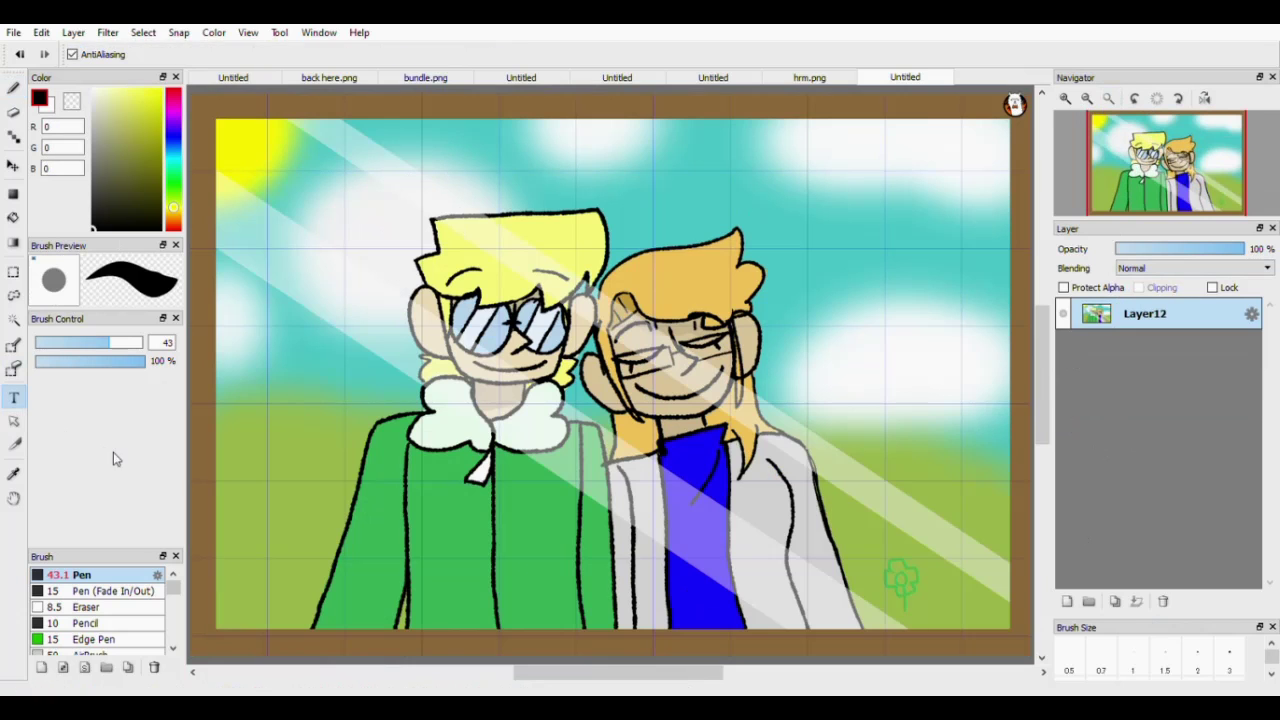
click(273, 427)
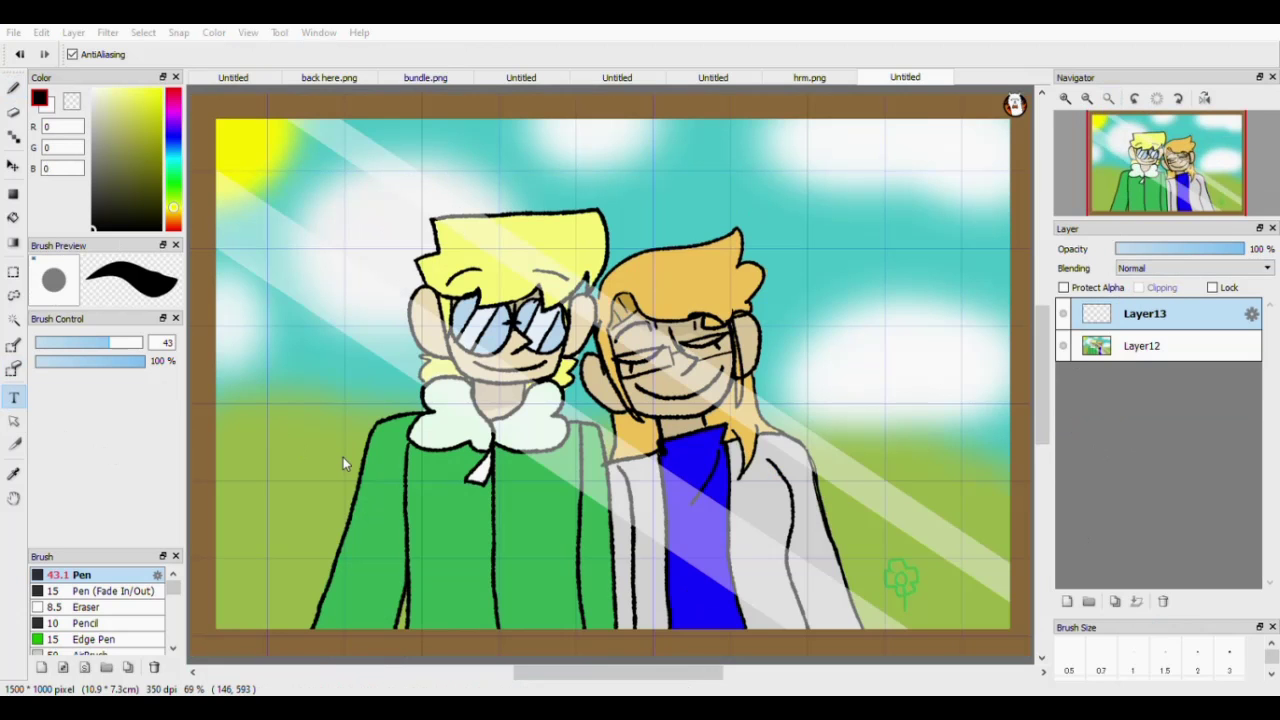
text(@FUNNYDOING_S)
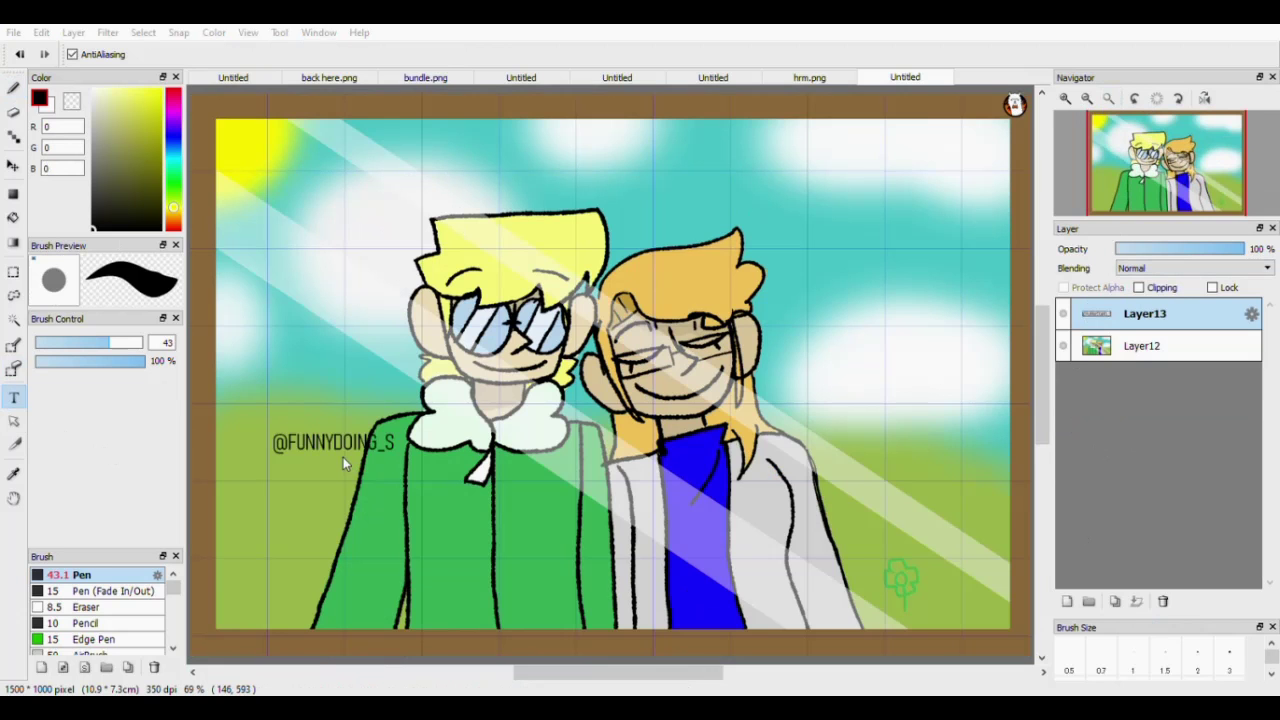
click(703, 493)
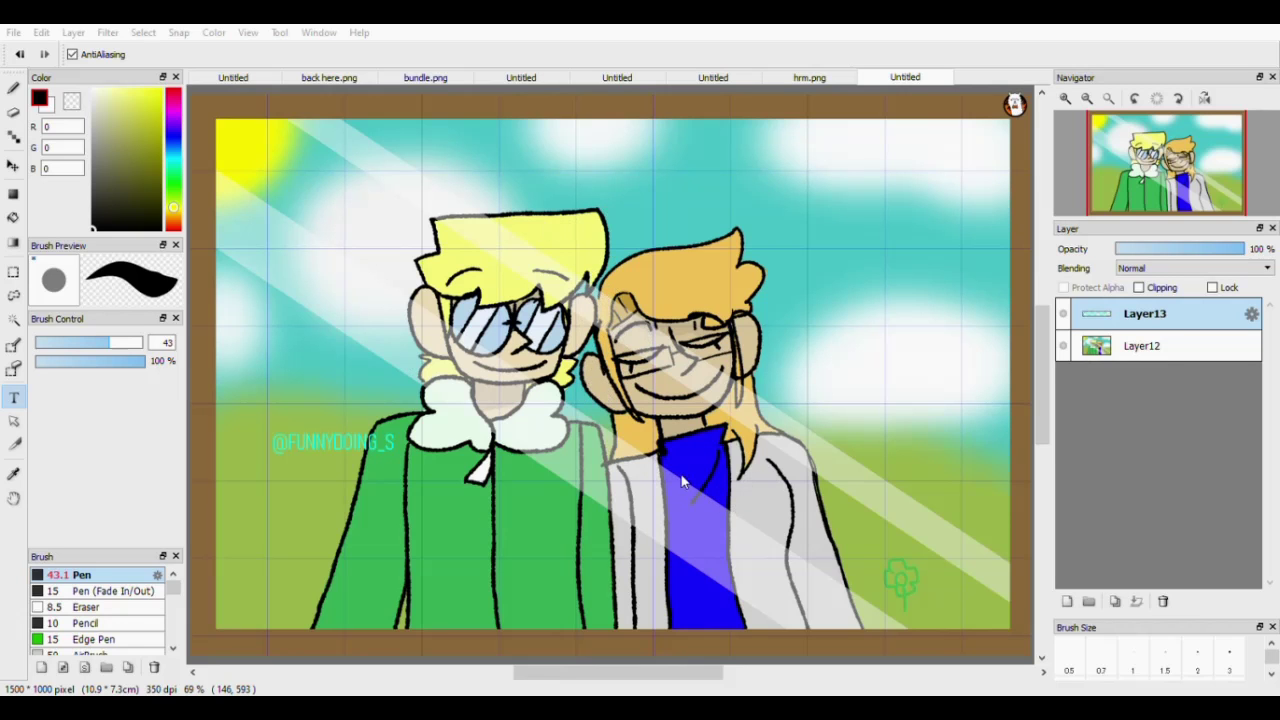
click(676, 478)
Replace the text layer with a pasted copy of the handle on its own layer and hide the grid.
key(ctrl+v)
click(1150, 346)
click(1163, 601)
key(ctrl+g)
click(13, 88)
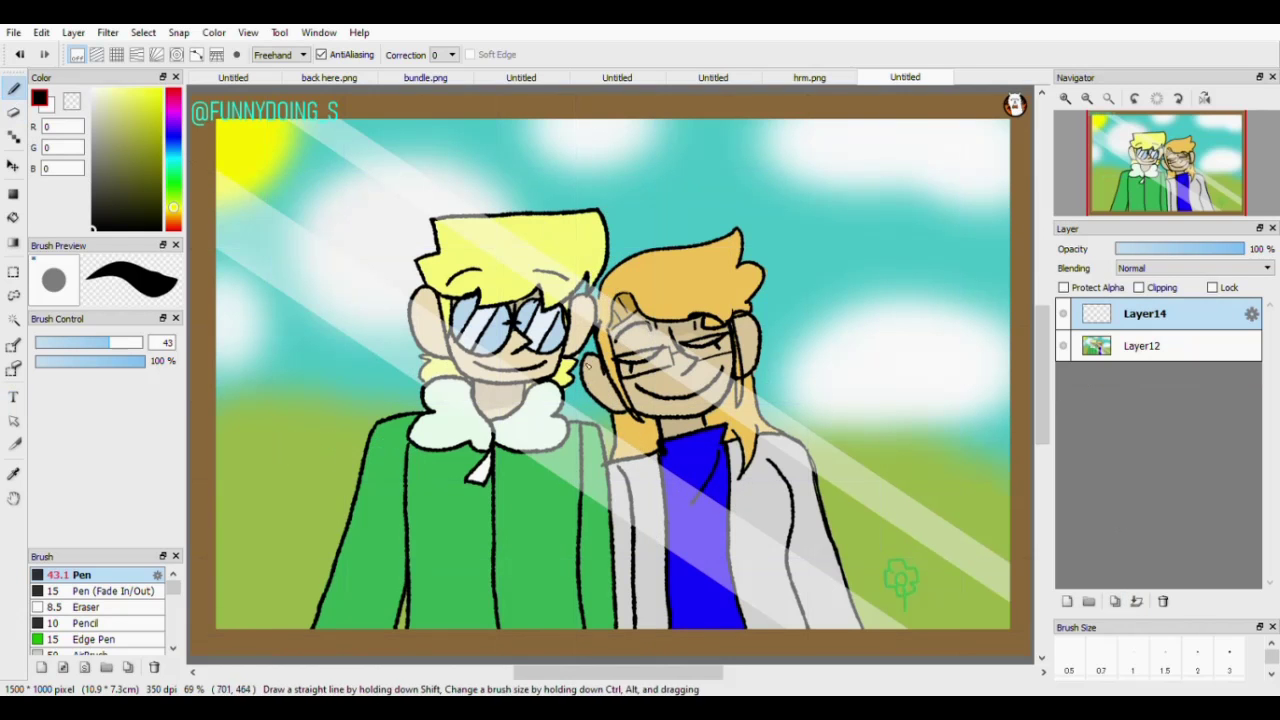
Move the handle onto the wooden frame's lower-left corner and merge it down into Layer12.
key(ctrl+t)
drag(310, 100, 364, 628)
click(1087, 98)
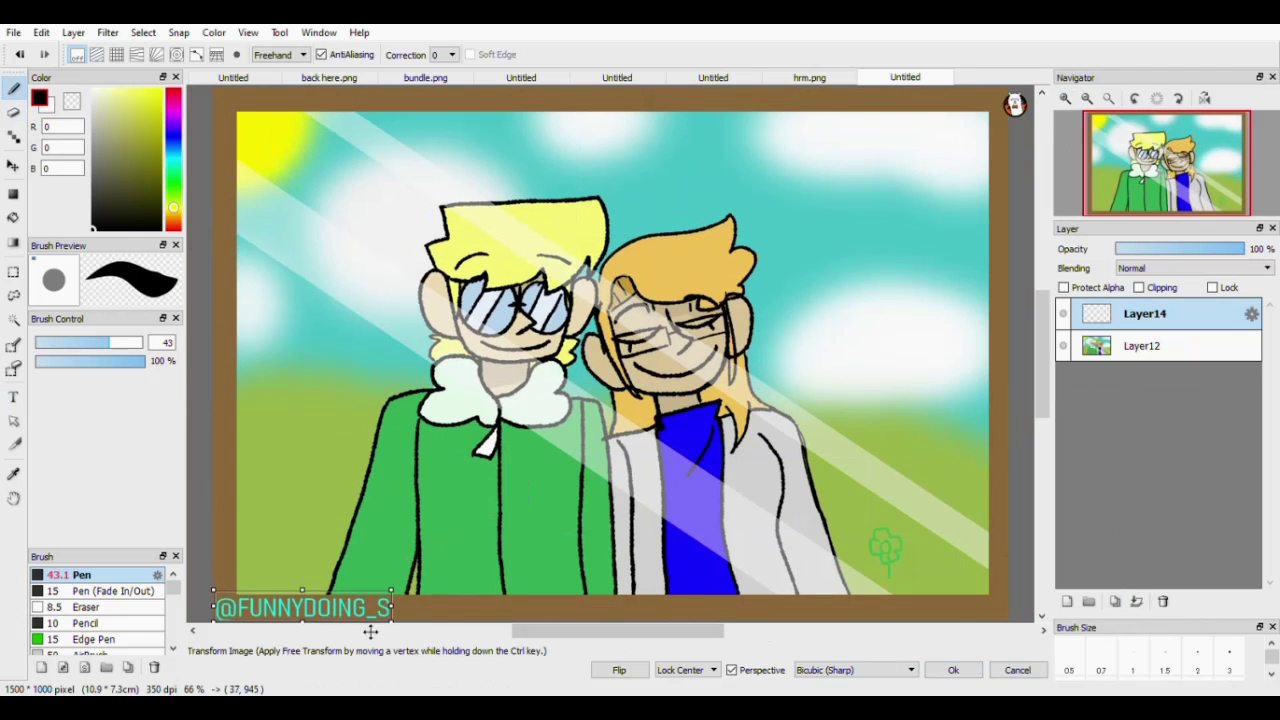
click(951, 669)
click(1137, 601)
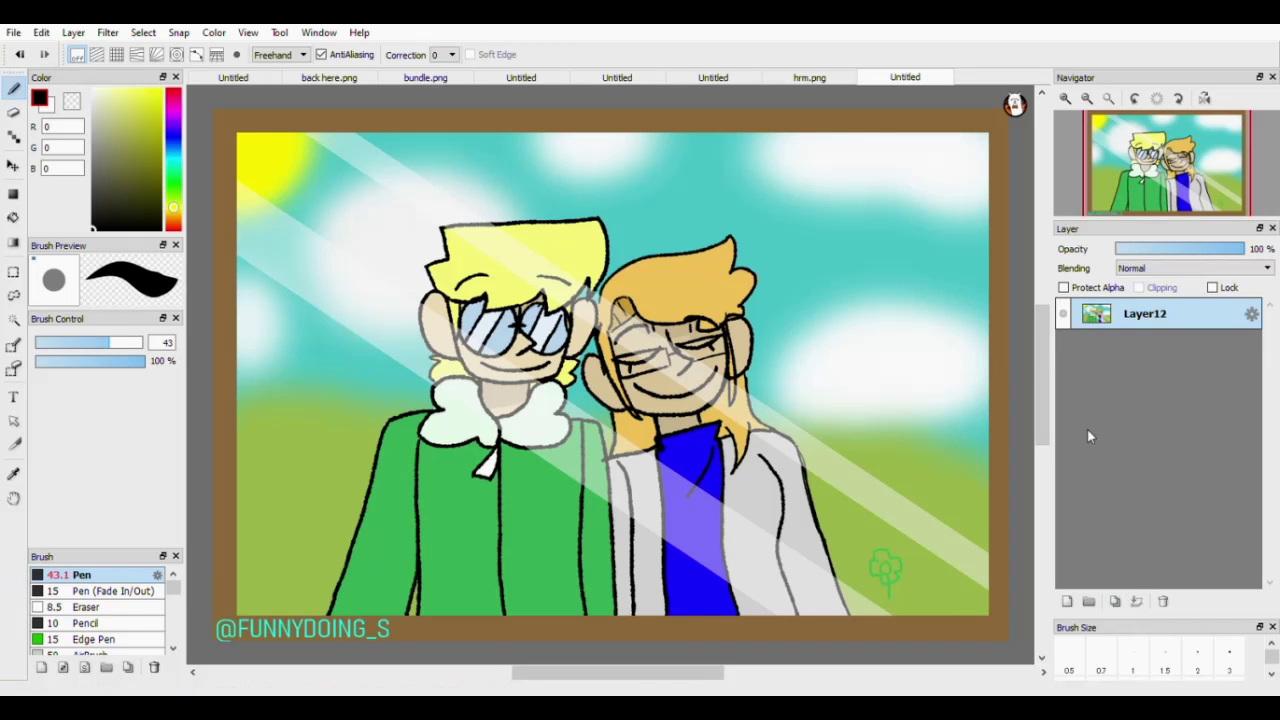
click(1109, 99)
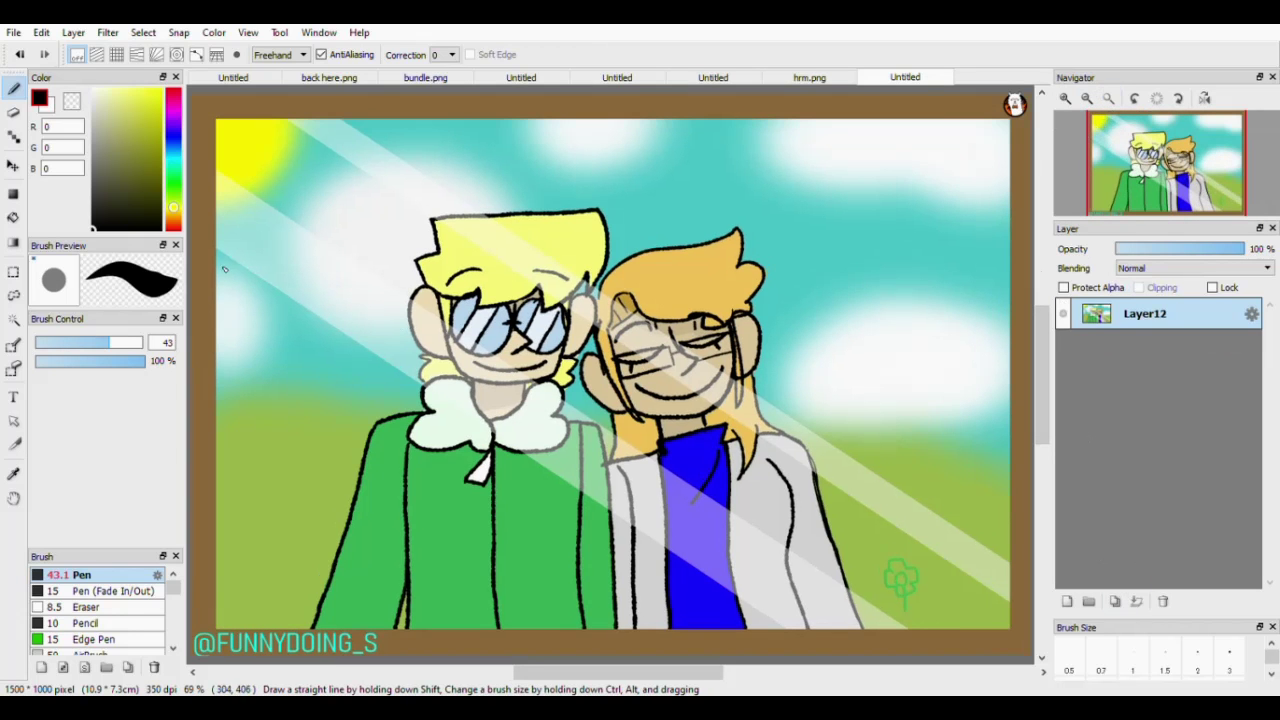
On a new layer between the unmerged handle layer and Layer12, paint dark brown (95, 62, 19) triangles over the frame's two upper corners.
click(1066, 601)
click(1066, 601)
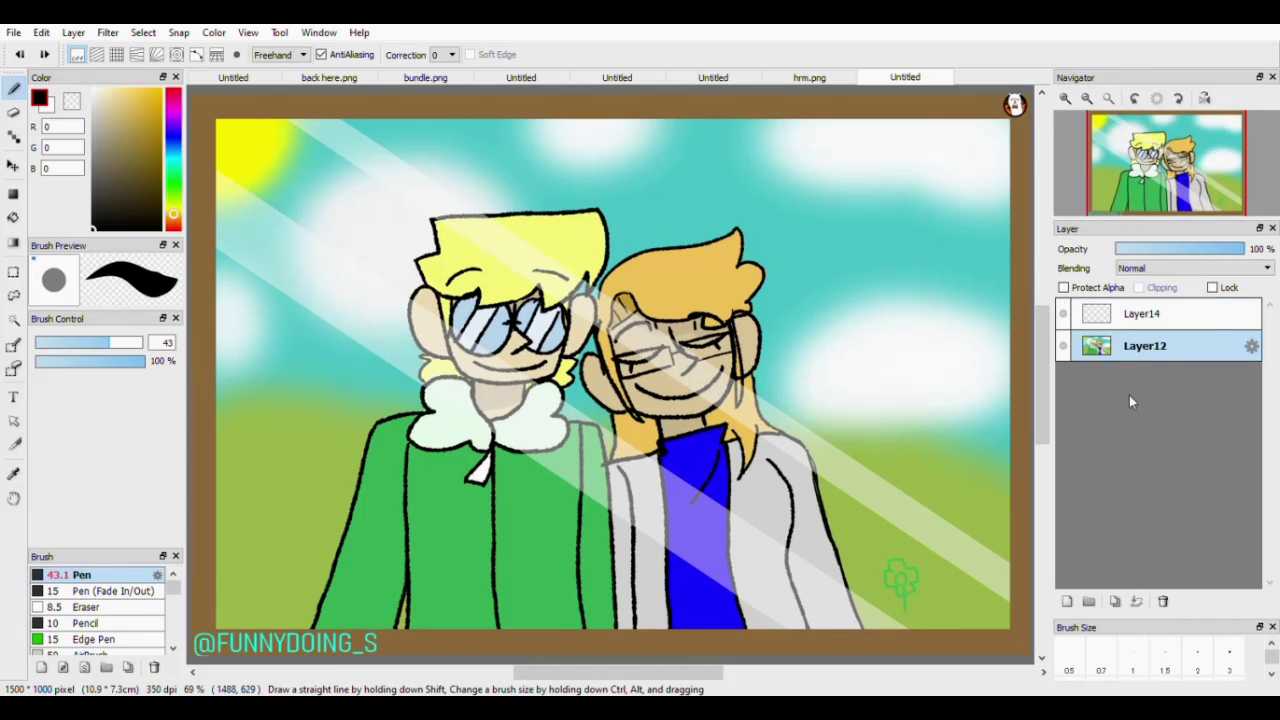
drag(146, 149, 149, 165)
click(173, 217)
click(148, 177)
mouse_move(230, 125)
mouse_down()
mouse_move(205, 155)
mouse_move(264, 99)
mouse_up()
drag(245, 93, 195, 97)
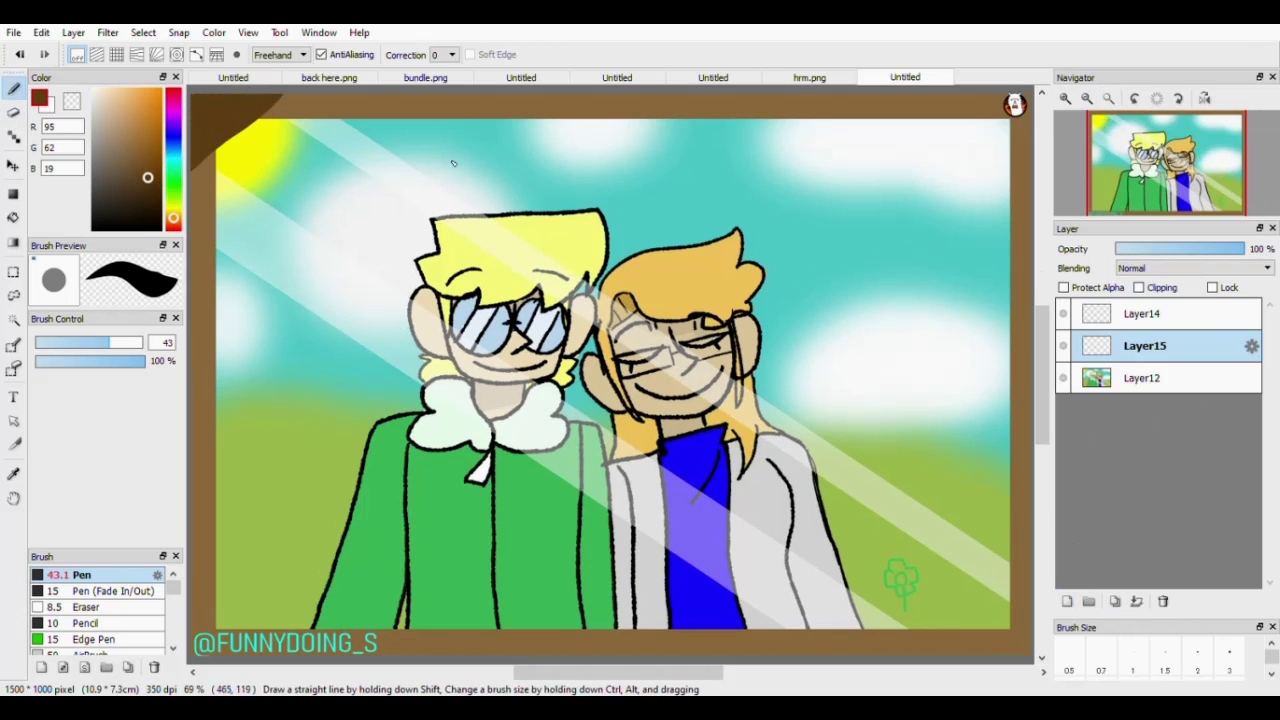
mouse_move(975, 95)
mouse_down()
mouse_move(1030, 155)
mouse_move(1045, 152)
mouse_move(1049, 122)
mouse_up()
Paint matching dark brown triangles over the frame's two lower corners.
scroll(1011, 423, down, 5)
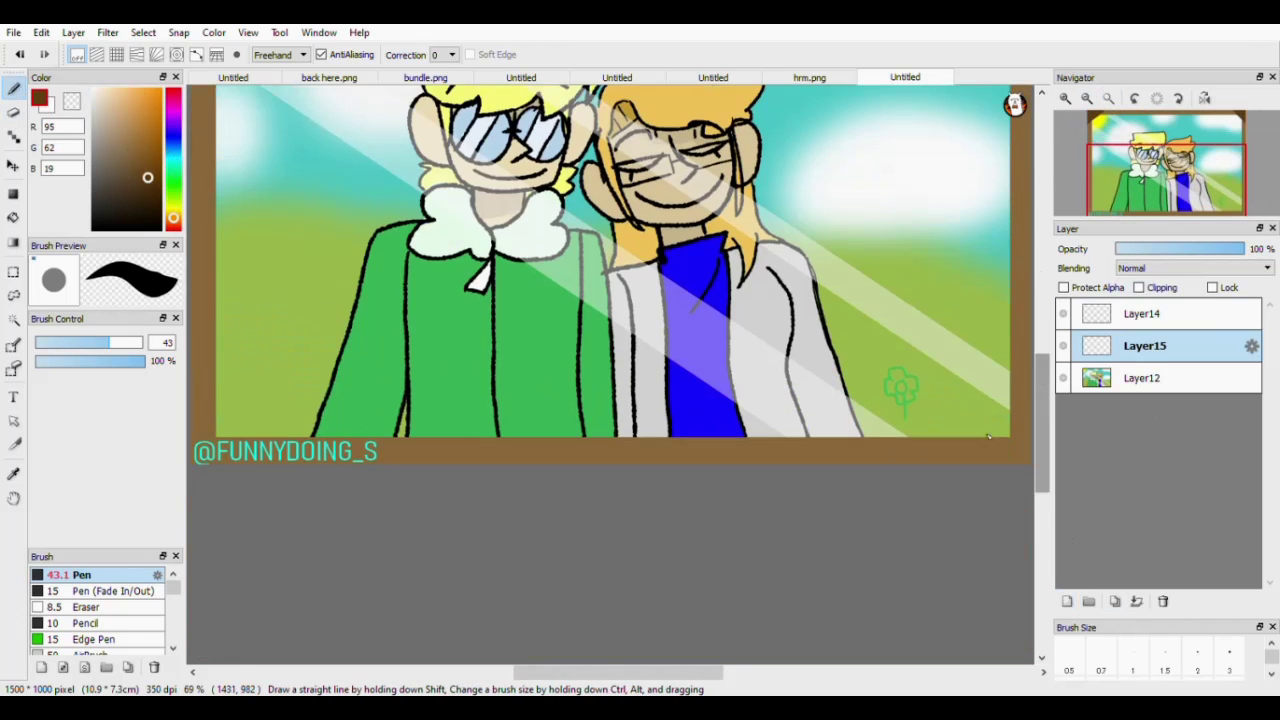
scroll(1011, 423, up, 3)
scroll(786, 540, right, 2)
mouse_move(890, 420)
mouse_down()
mouse_move(831, 511)
mouse_move(880, 447)
mouse_move(894, 498)
mouse_up()
drag(648, 676, 592, 692)
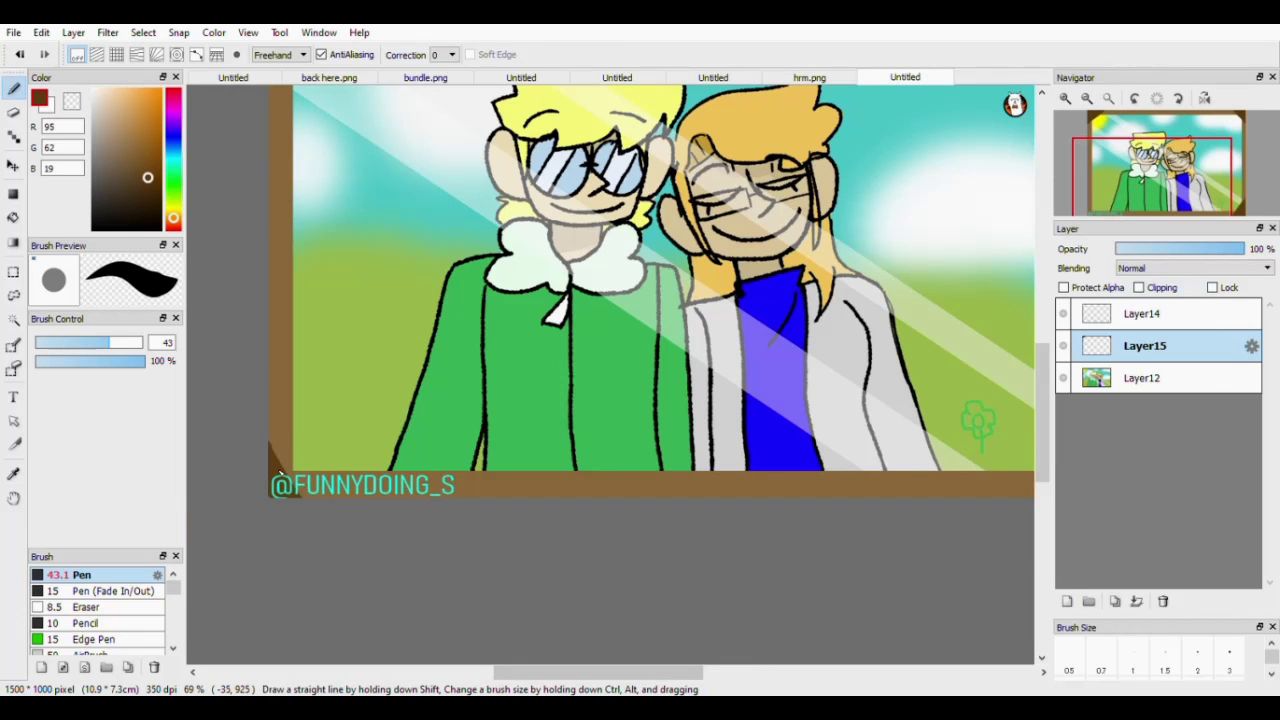
drag(272, 410, 330, 494)
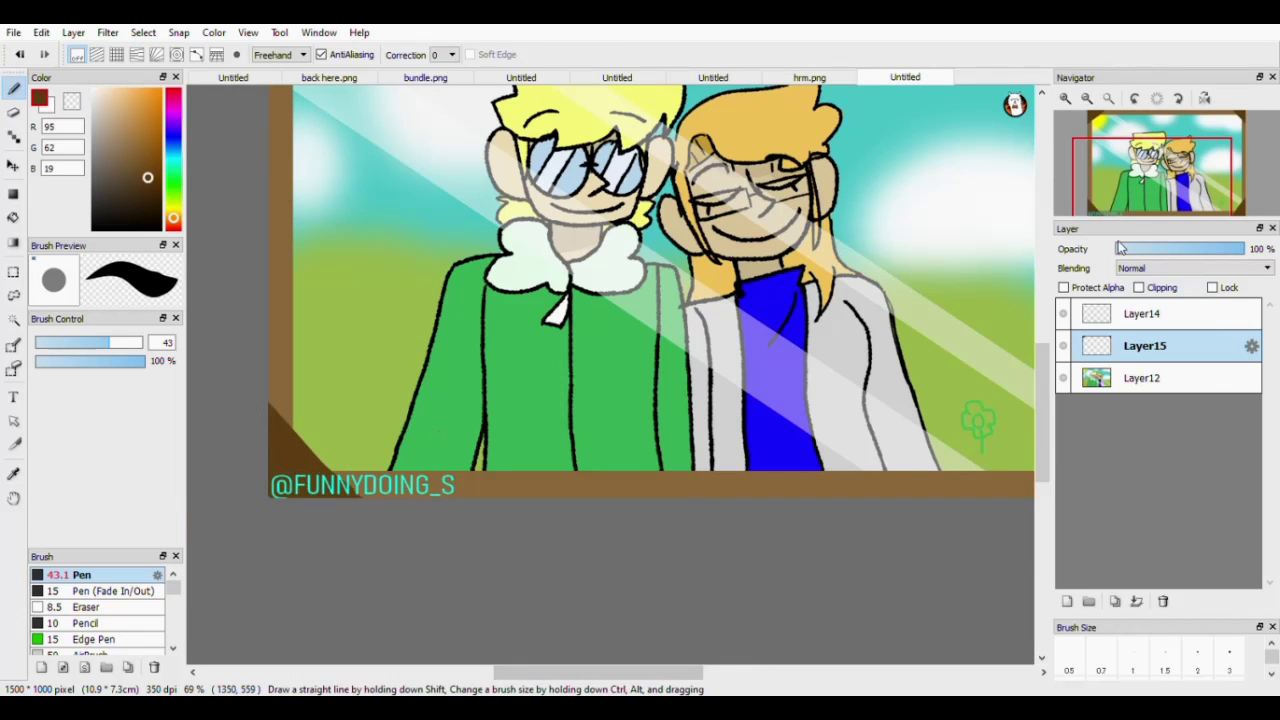
Merge the handle layer and the corner layer down into Layer12.
click(1108, 98)
click(1141, 314)
click(1135, 604)
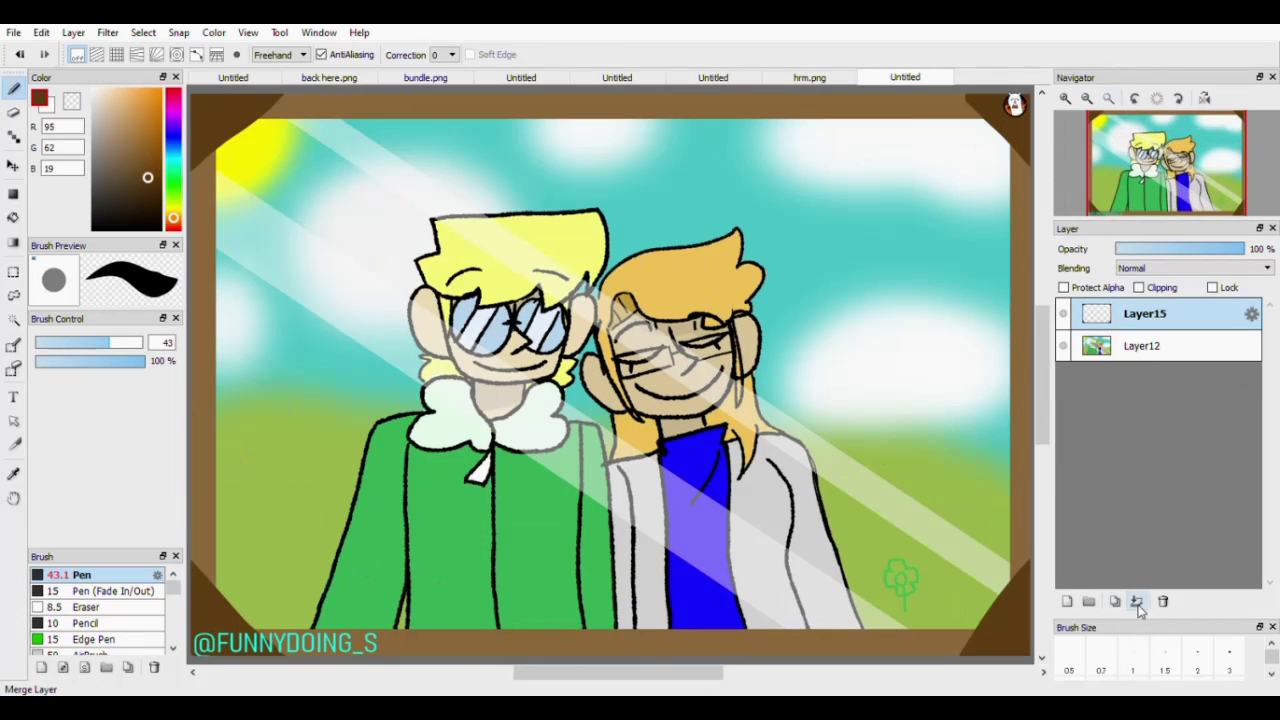
click(1135, 603)
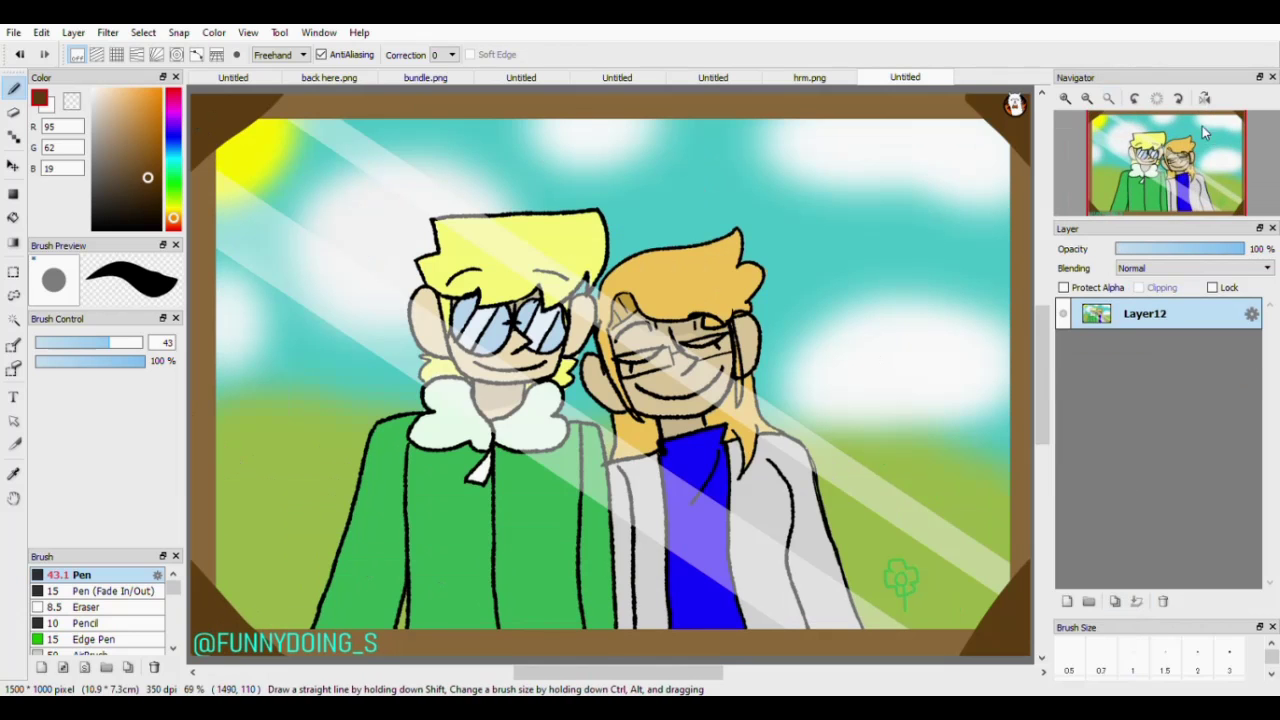